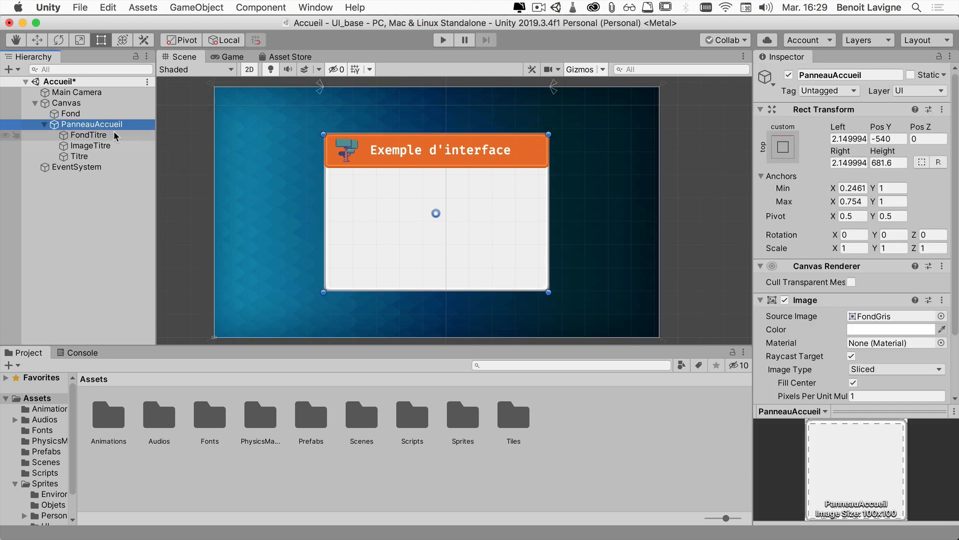
Add a standard UI Button as a child of PanneauAccueil.
{"action": "right_click", "coordinate": [75, 124]}
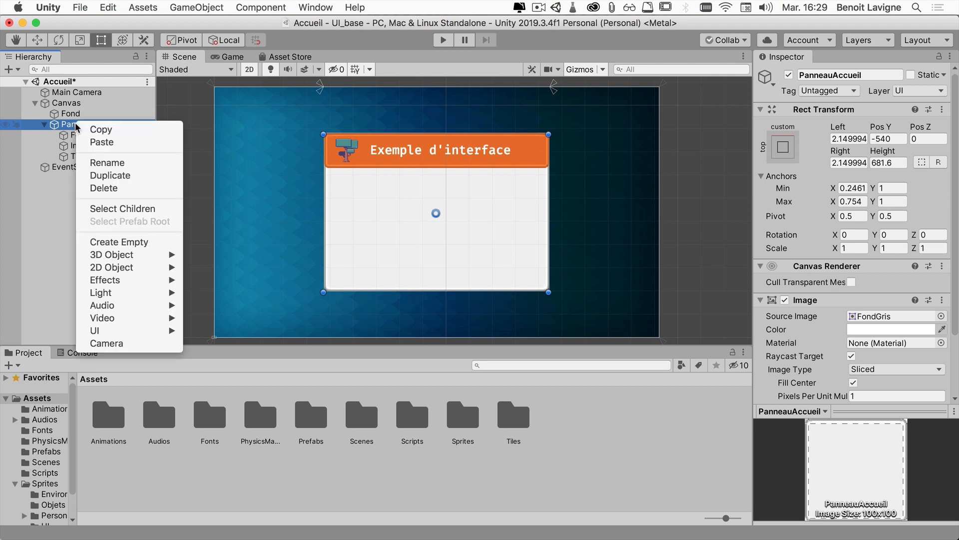
{"action": "mouse_move", "coordinate": [124, 336]}
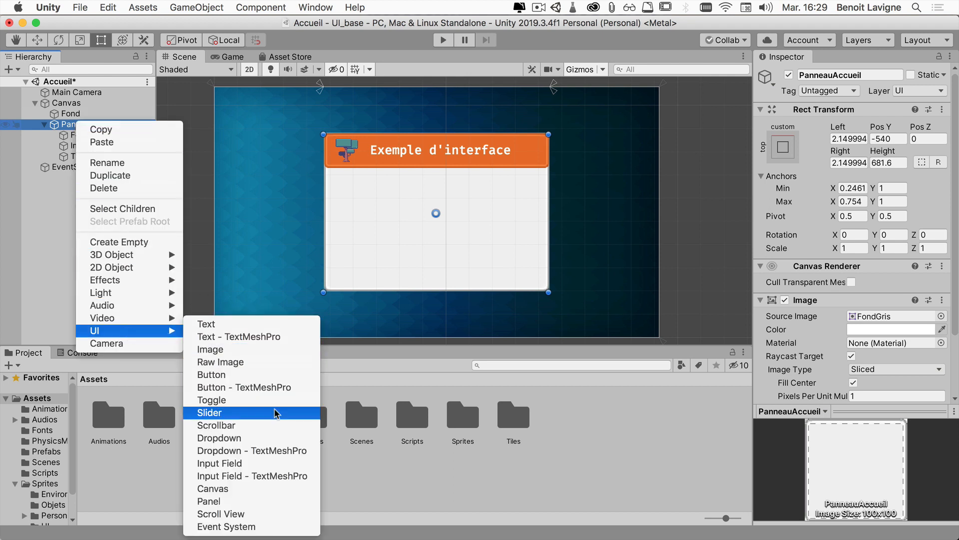
{"action": "left_click", "coordinate": [287, 376]}
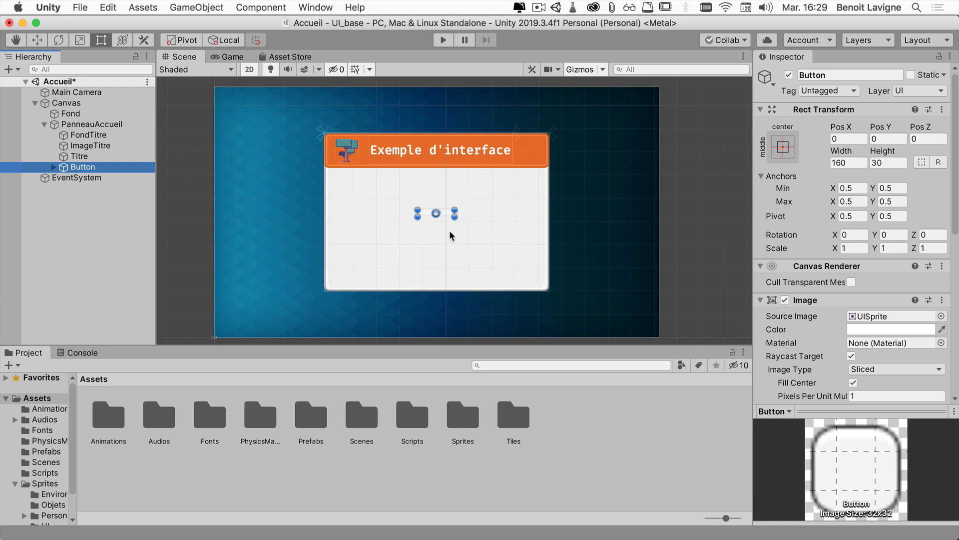
Enlarge the new button to about 353 by 66 and place it near the middle of the white panel.
{"action": "scroll", "coordinate": [450, 236], "scroll_direction": "up", "scroll_amount": 5}
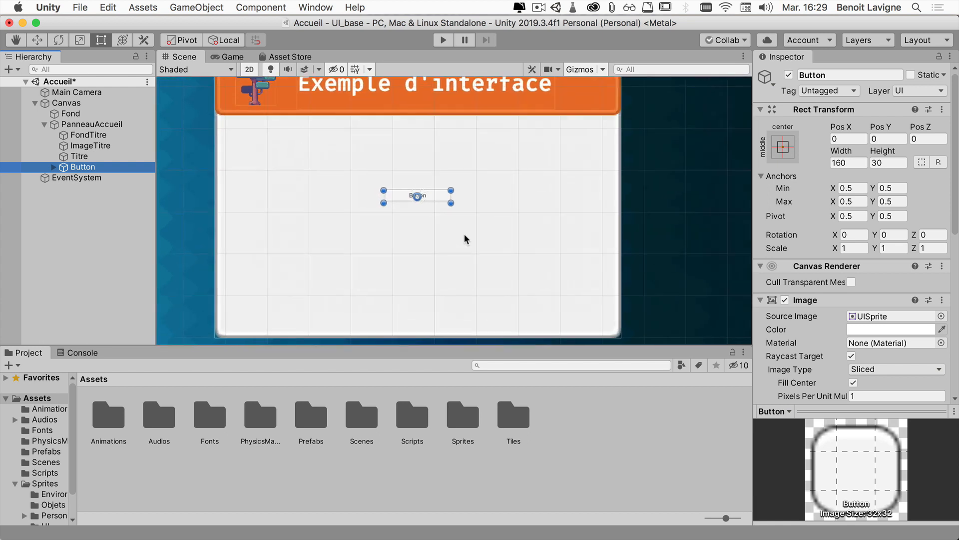
{"action": "scroll", "coordinate": [465, 238], "scroll_direction": "up", "scroll_amount": 1}
{"action": "left_click_drag", "start_coordinate": [395, 190], "coordinate": [500, 226]}
{"action": "left_click_drag", "start_coordinate": [460, 184], "coordinate": [453, 182]}
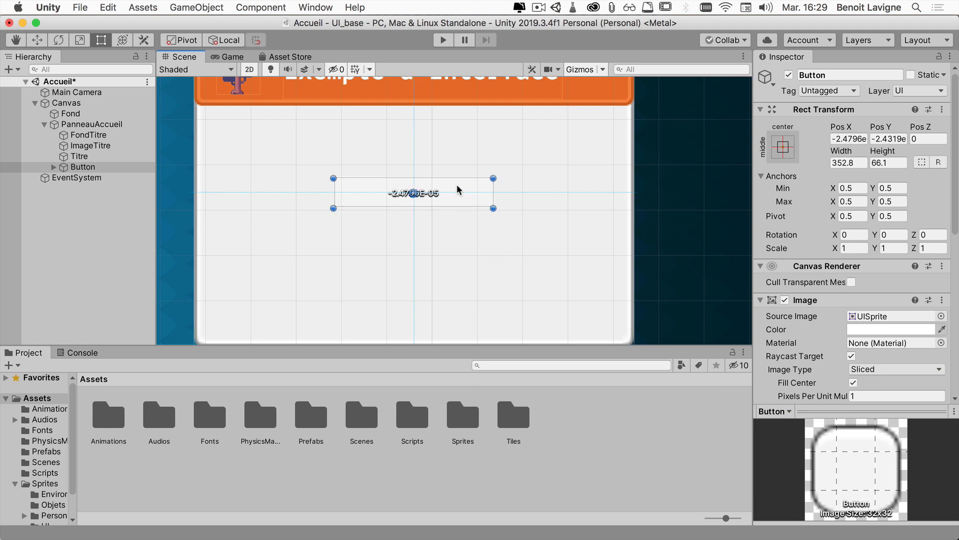
Centre the button in the panel with the middle-center anchor preset, also setting its position.
{"action": "left_click", "coordinate": [790, 143]}
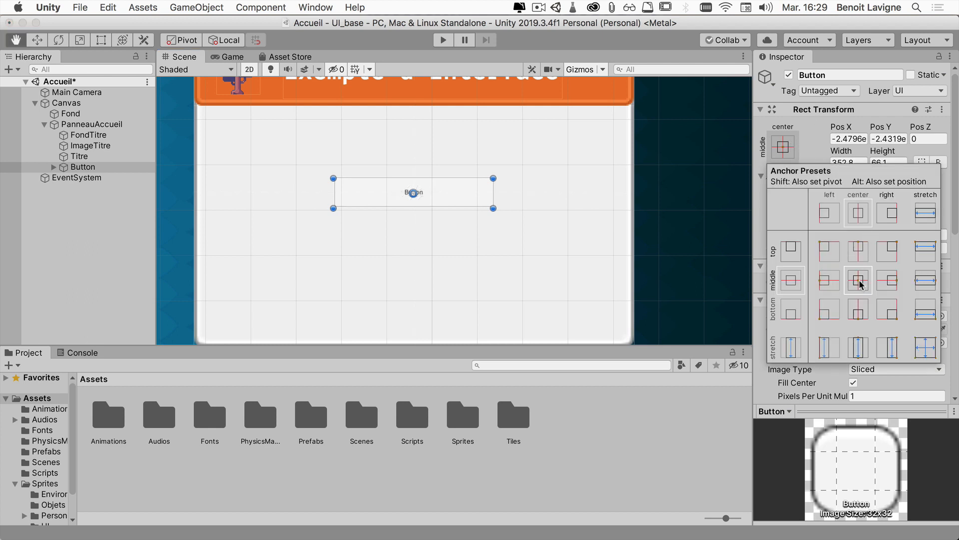
{"action": "key", "text": "alt"}
{"action": "left_click", "coordinate": [860, 285], "text": "alt"}
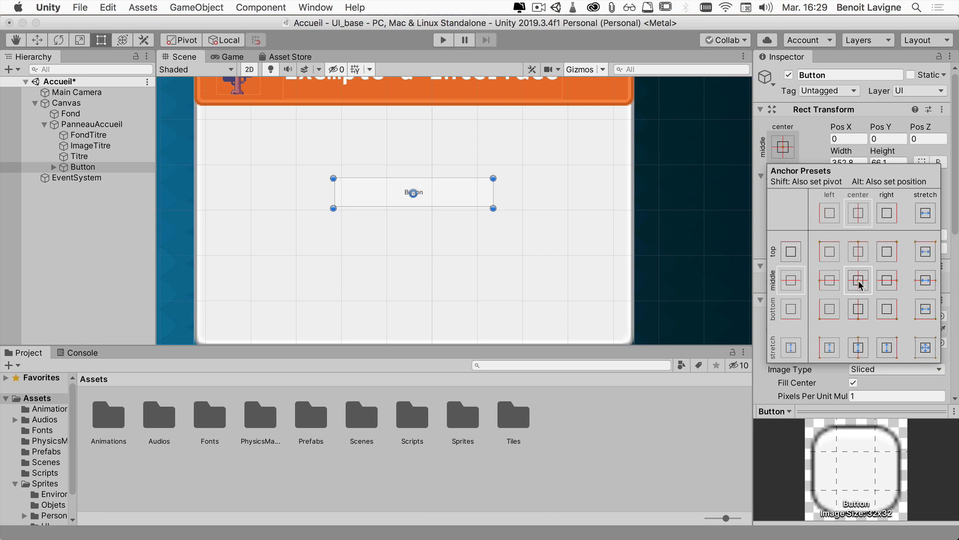
{"action": "left_click", "coordinate": [460, 193]}
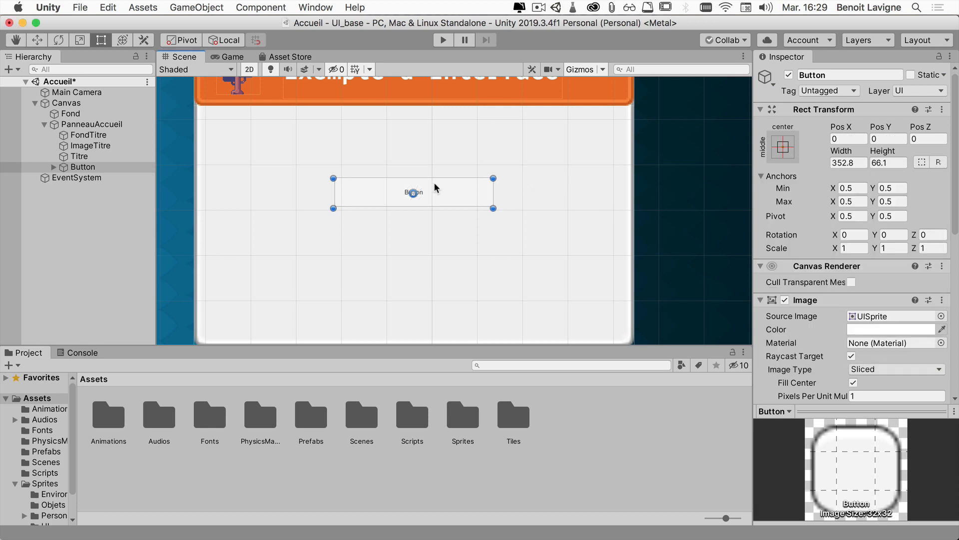
{"action": "left_click", "coordinate": [457, 194]}
{"action": "left_click", "coordinate": [356, 199]}
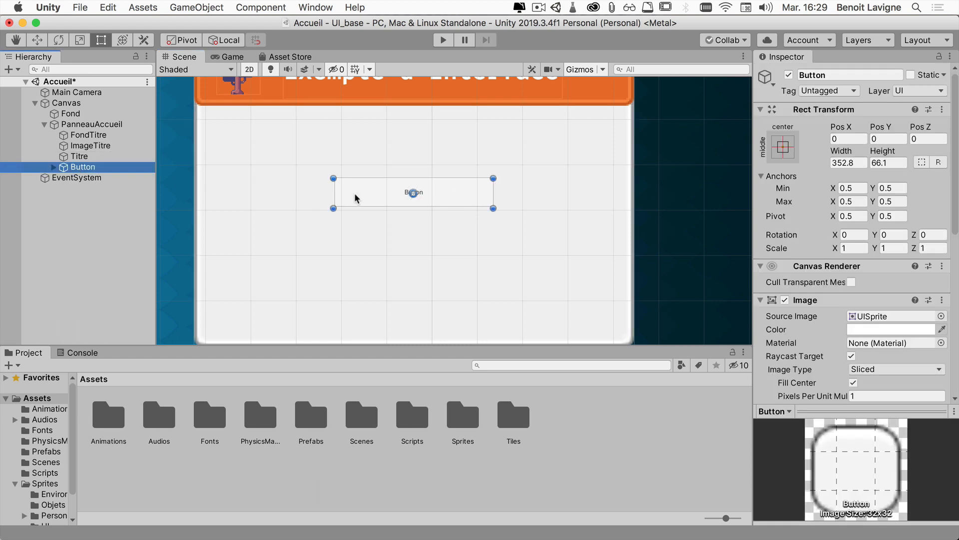
Move the button away from the centre and recentre it with the middle-center anchor preset, including pivot and position.
{"action": "left_click_drag", "start_coordinate": [446, 198], "coordinate": [530, 173]}
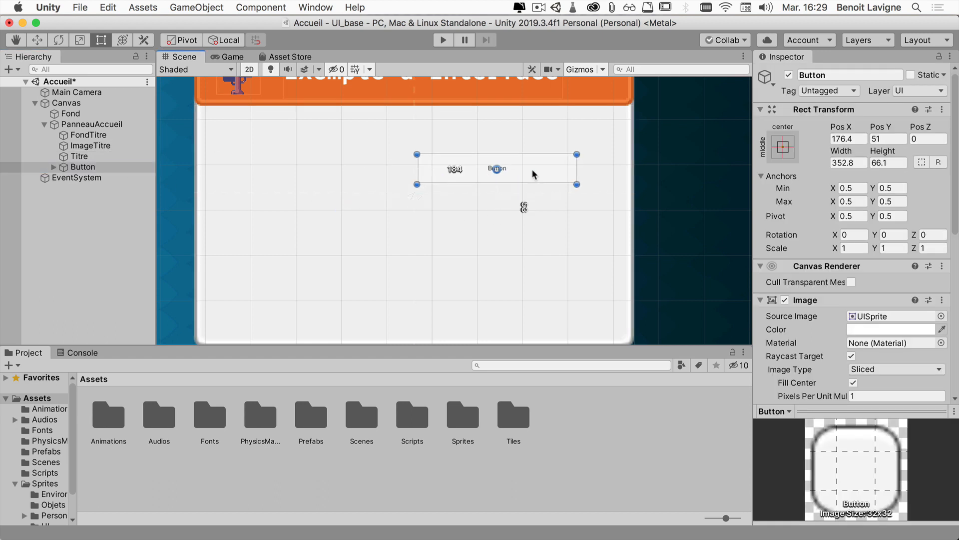
{"action": "left_click", "coordinate": [783, 148]}
{"action": "left_click", "coordinate": [861, 288], "text": "alt+shift"}
{"action": "key", "text": "t"}
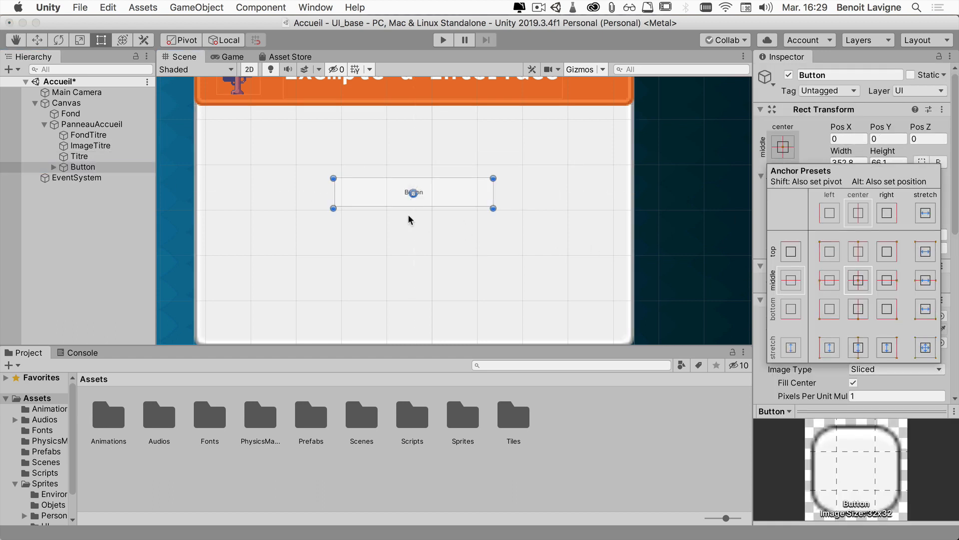
{"action": "left_click", "coordinate": [783, 143]}
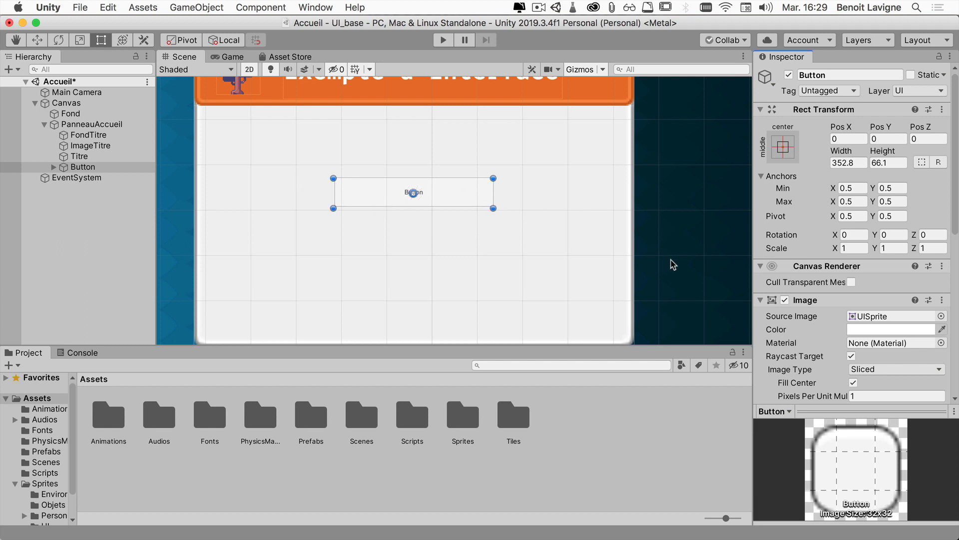
Change the text of the button's child label to "Jouer" and set its font size to 60.
{"action": "left_click", "coordinate": [53, 167]}
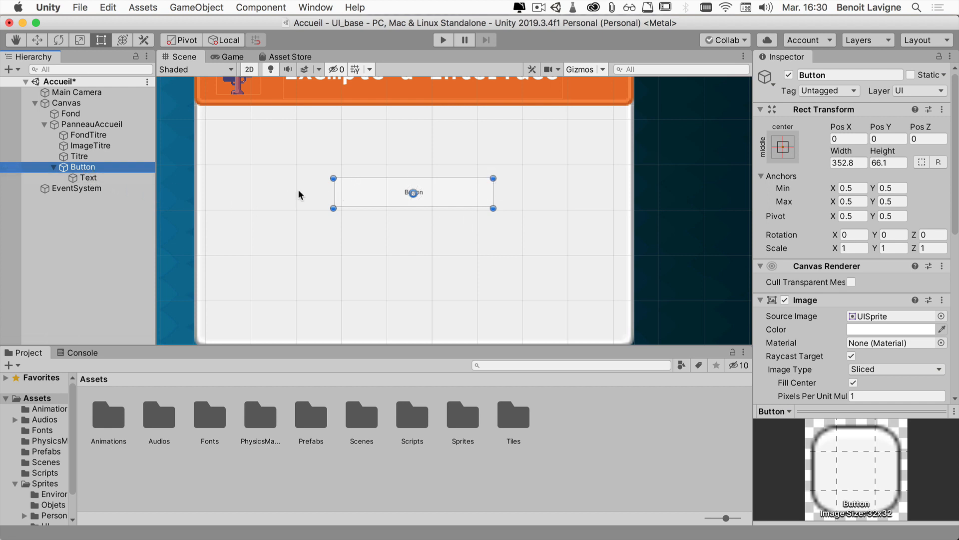
{"action": "left_click", "coordinate": [91, 180]}
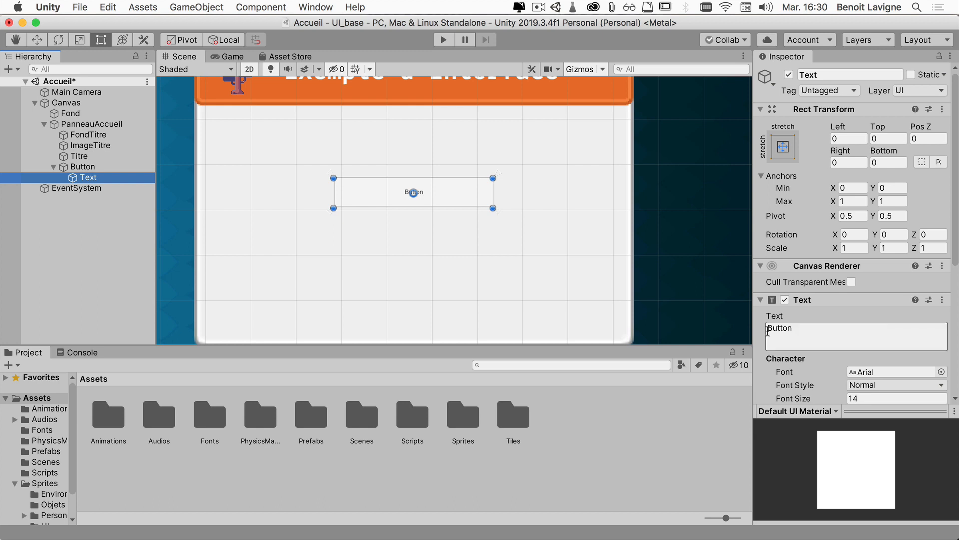
{"action": "left_click", "coordinate": [836, 346]}
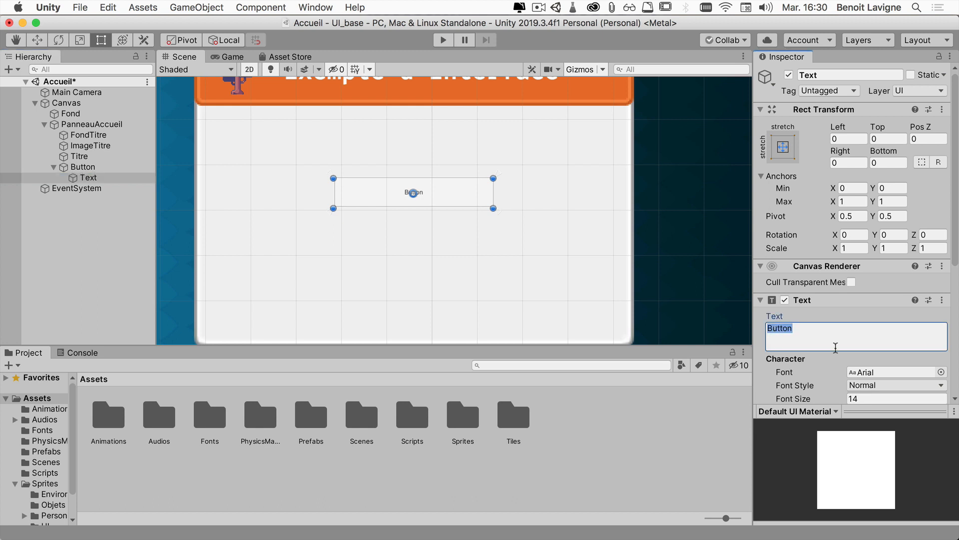
{"action": "type", "text": "Jouer"}
{"action": "scroll", "coordinate": [839, 348], "scroll_direction": "down", "scroll_amount": 2}
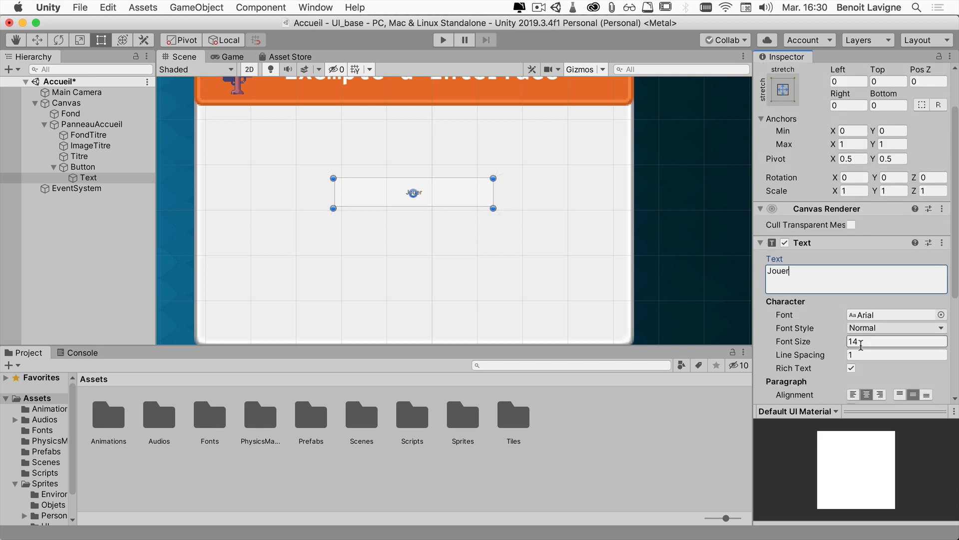
{"action": "left_click", "coordinate": [861, 343]}
{"action": "type", "text": "60"}
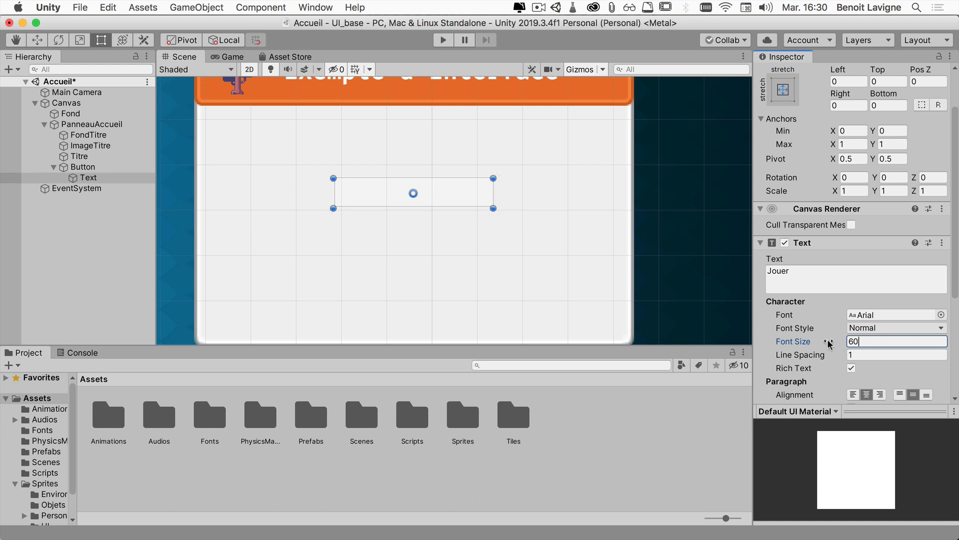
Try to stretch the label's text box below the button's lower edge, and undo the change.
{"action": "scroll", "coordinate": [830, 345], "scroll_direction": "down", "scroll_amount": 1}
{"action": "left_click_drag", "start_coordinate": [426, 208], "coordinate": [428, 218]}
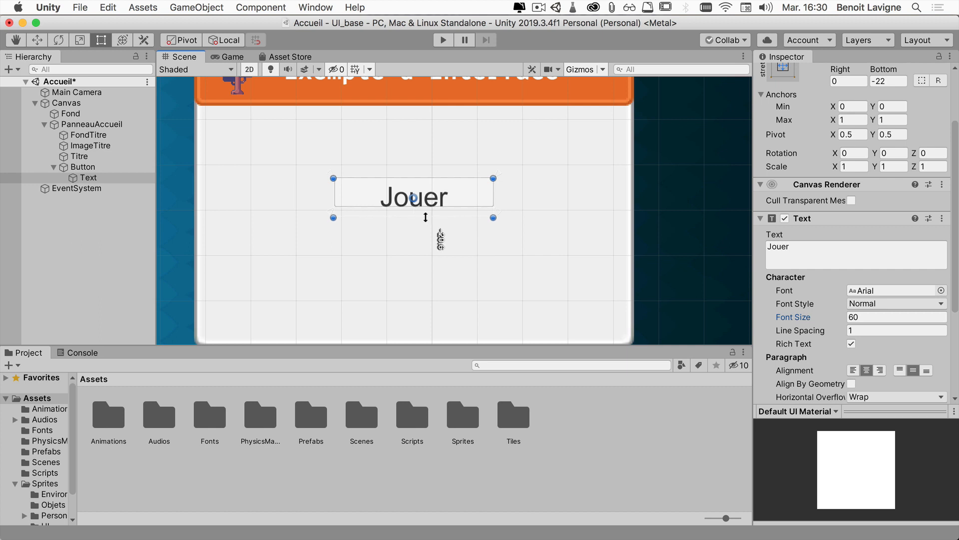
{"action": "key", "text": "super+z"}
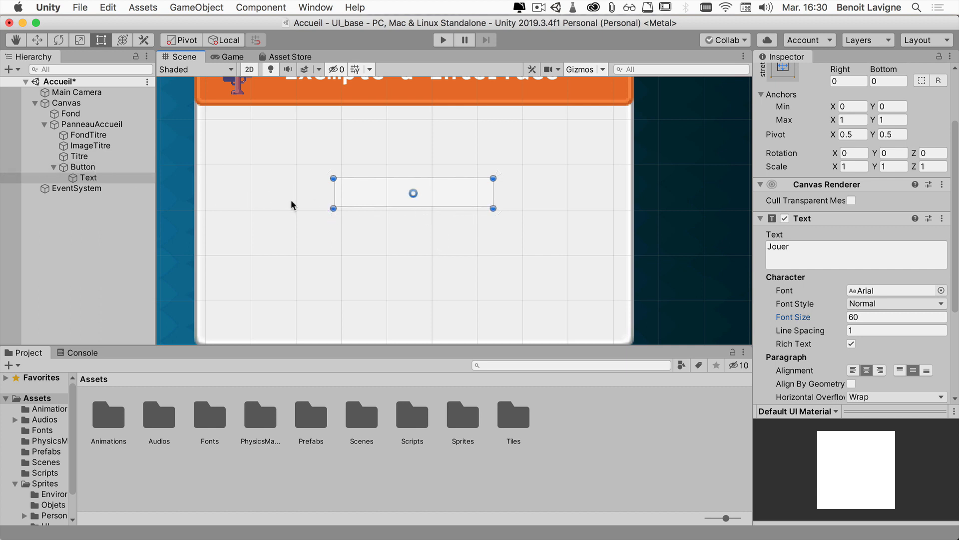
Extend the button's lower edge until its height is about 84.
{"action": "left_click", "coordinate": [81, 167]}
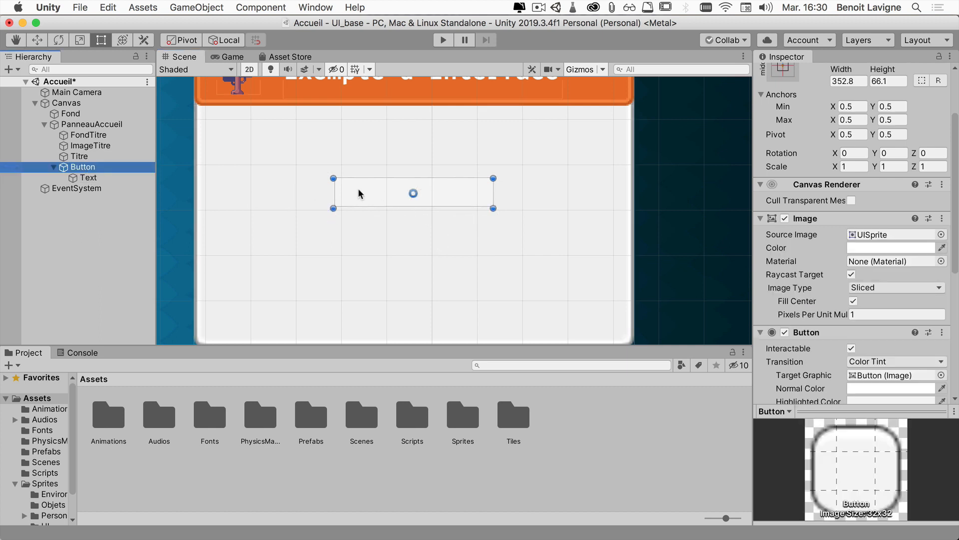
{"action": "left_click_drag", "start_coordinate": [364, 206], "coordinate": [360, 214]}
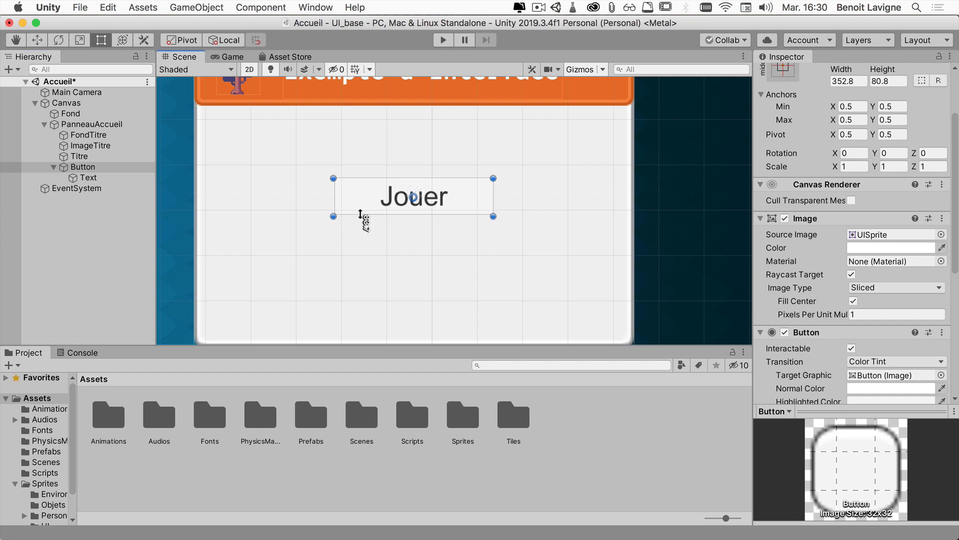
{"action": "left_click", "coordinate": [82, 166]}
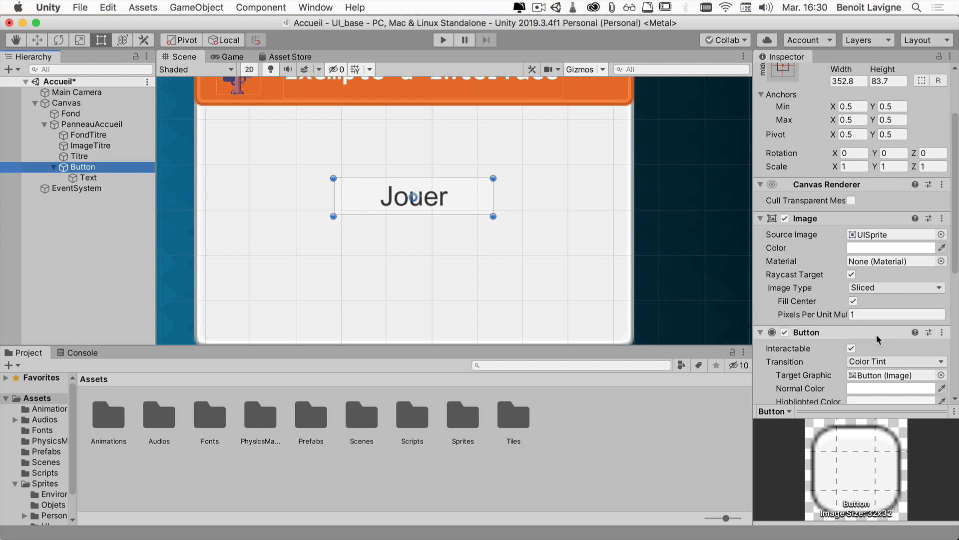
Change the font of the "Jouer" label to FiraCode-Medium.
{"action": "scroll", "coordinate": [877, 335], "scroll_direction": "down", "scroll_amount": 3}
{"action": "scroll", "coordinate": [877, 335], "scroll_direction": "up", "scroll_amount": 2}
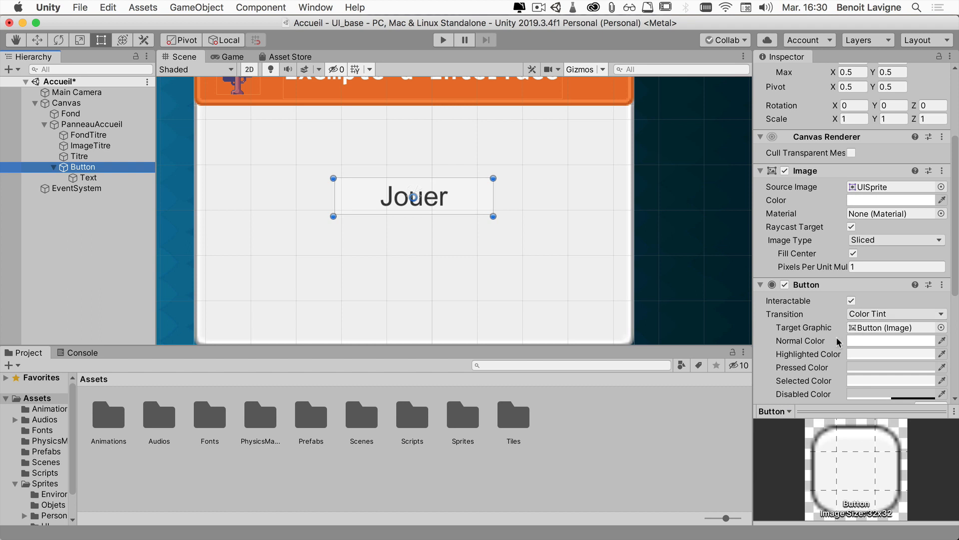
{"action": "scroll", "coordinate": [839, 343], "scroll_direction": "up", "scroll_amount": 2}
{"action": "left_click", "coordinate": [103, 177]}
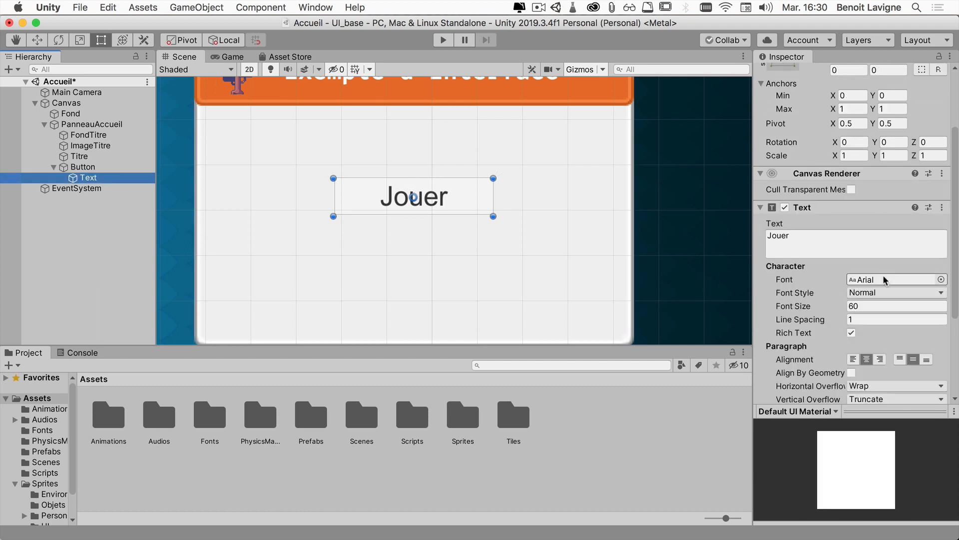
{"action": "left_click", "coordinate": [942, 280]}
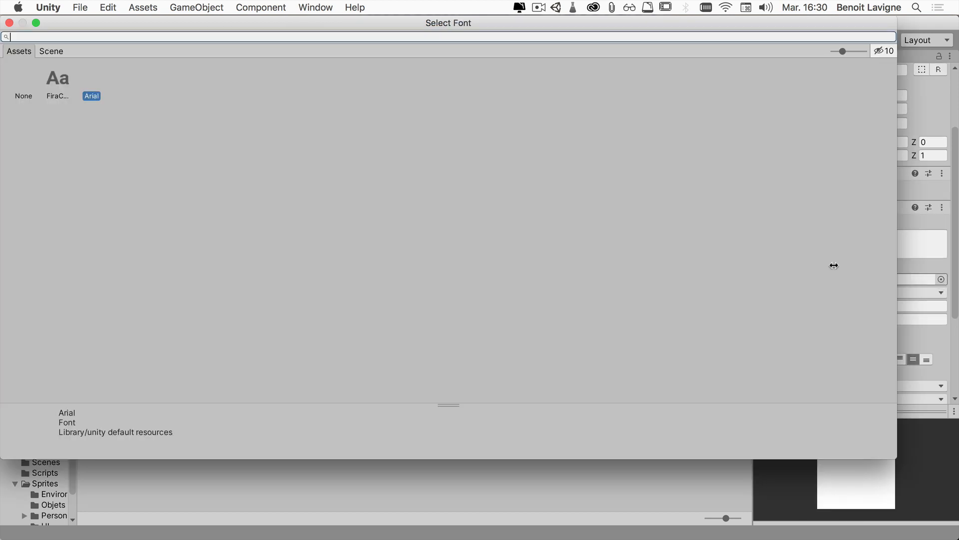
{"action": "left_click", "coordinate": [60, 95]}
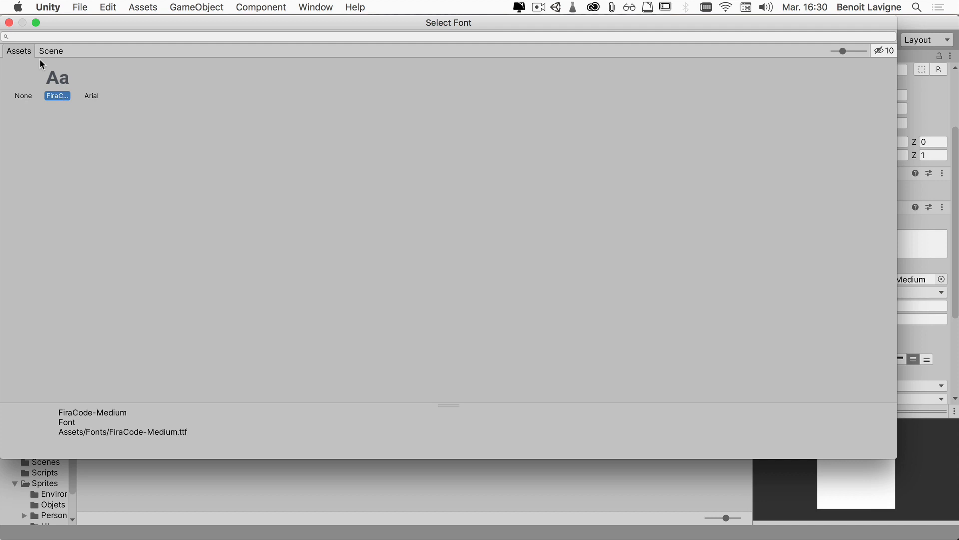
{"action": "left_click", "coordinate": [9, 23]}
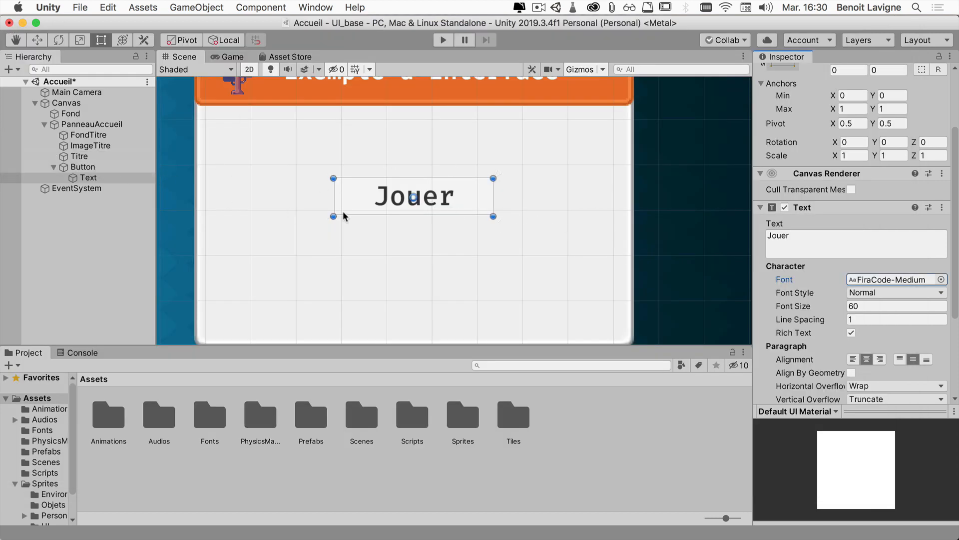
Set the Normal Color of the "Jouer" button to light red, FF5858.
{"action": "left_click", "coordinate": [79, 168]}
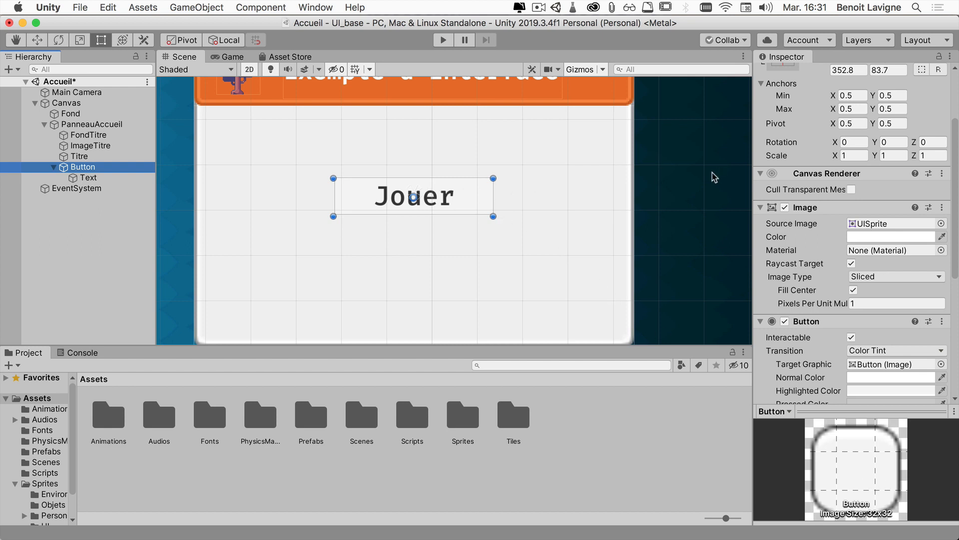
{"action": "left_click", "coordinate": [683, 186]}
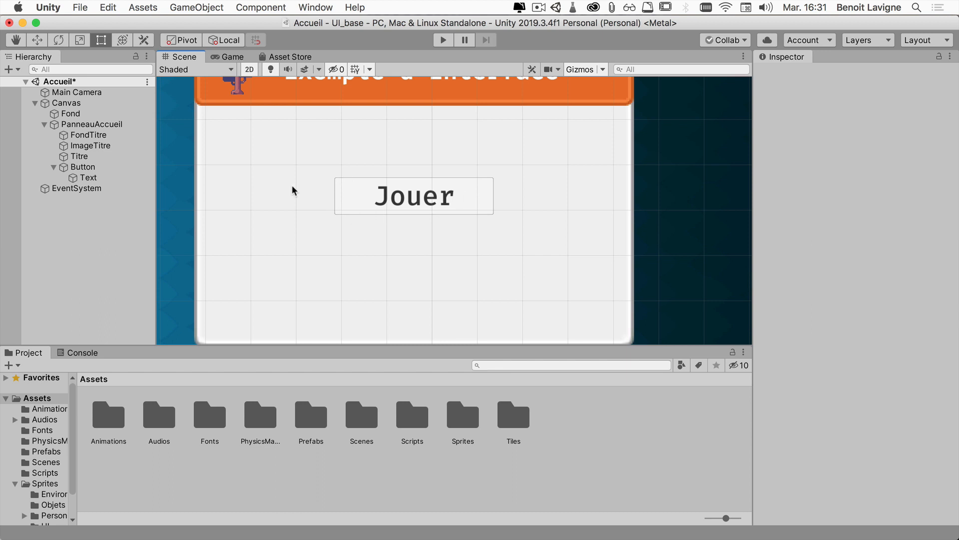
{"action": "left_click", "coordinate": [85, 167]}
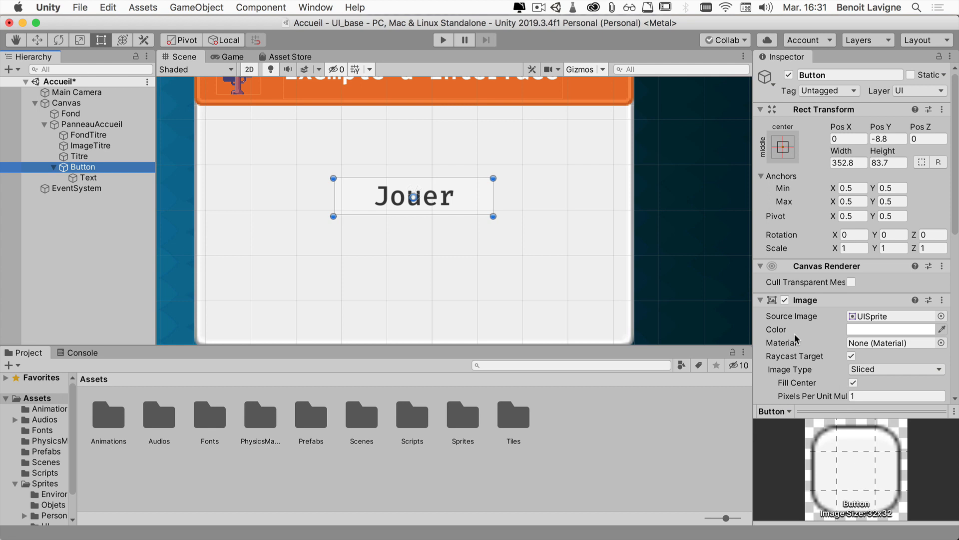
{"action": "scroll", "coordinate": [794, 338], "scroll_direction": "down", "scroll_amount": 3}
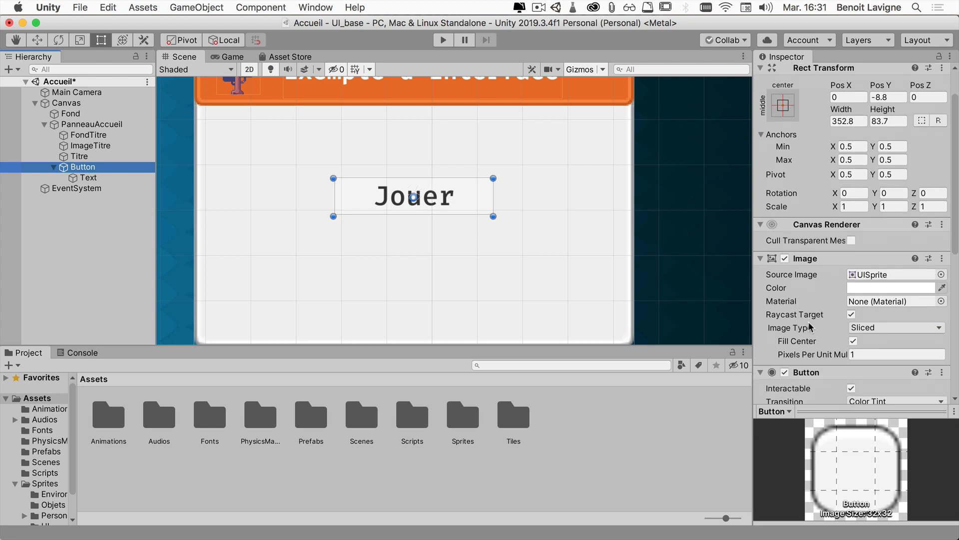
{"action": "scroll", "coordinate": [837, 322], "scroll_direction": "down", "scroll_amount": 3}
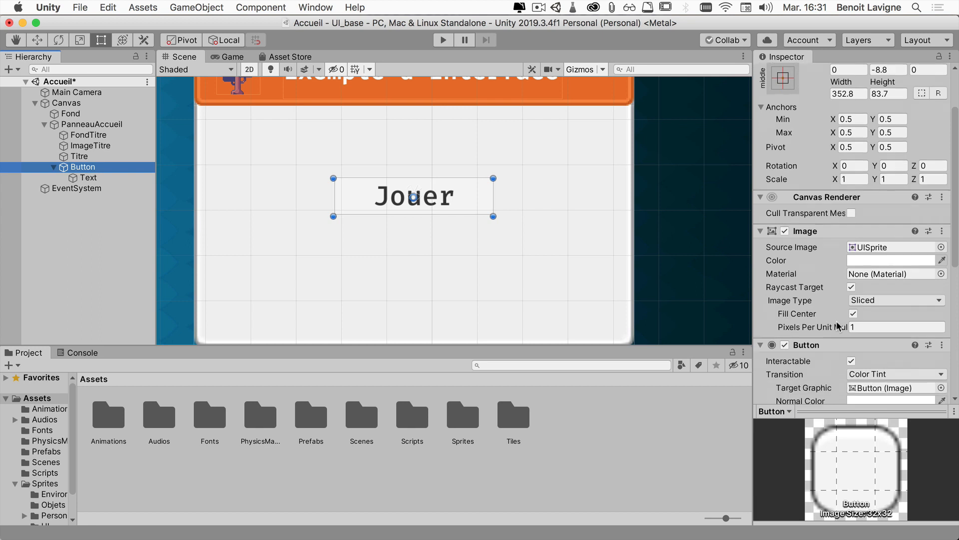
{"action": "scroll", "coordinate": [836, 323], "scroll_direction": "down", "scroll_amount": 10}
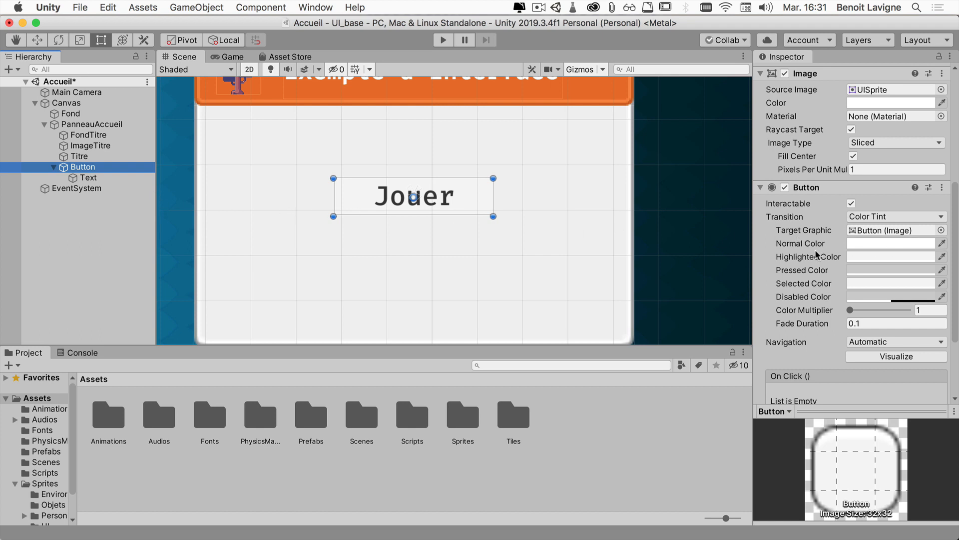
{"action": "left_click", "coordinate": [855, 245]}
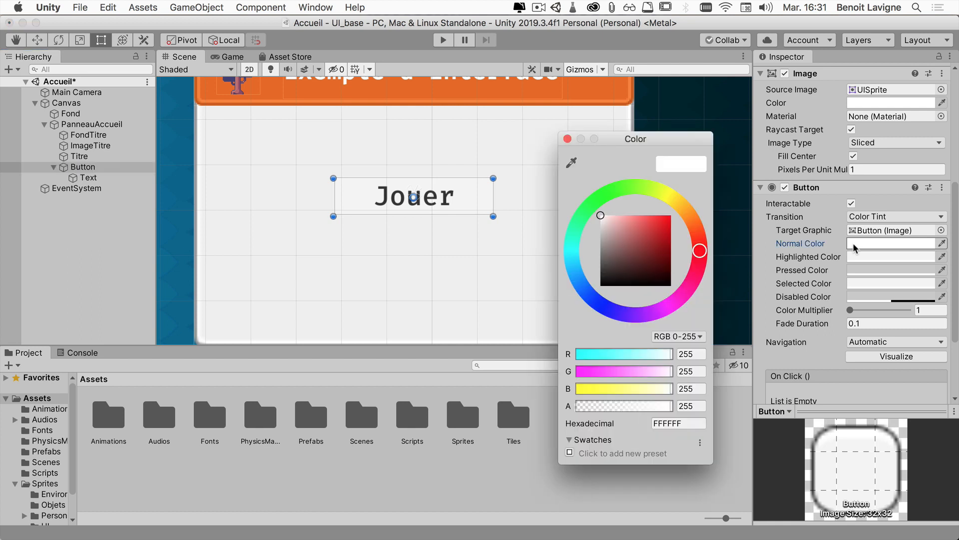
{"action": "left_click", "coordinate": [649, 224]}
{"action": "left_click_drag", "start_coordinate": [649, 224], "coordinate": [646, 206]}
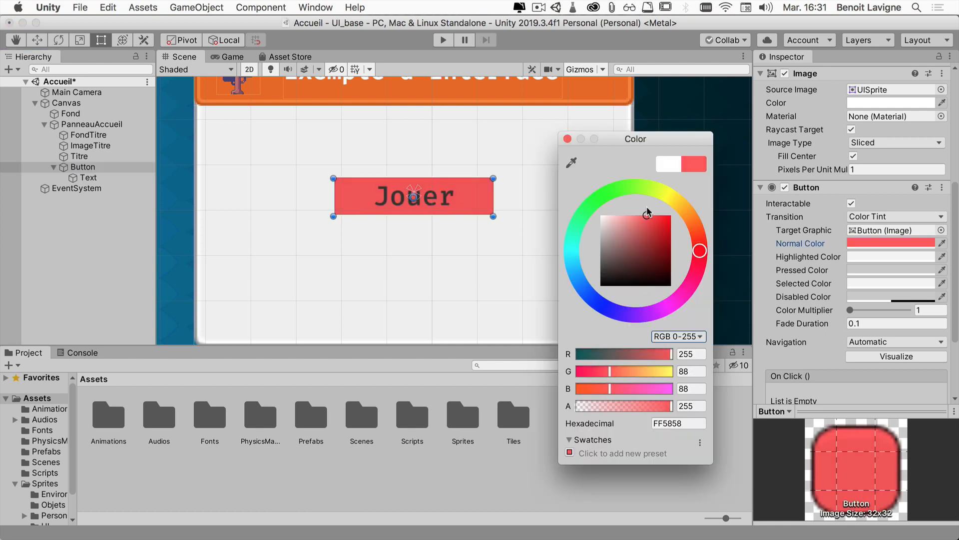
Set the Highlighted Color of the "Jouer" button to bright green, 90FF23.
{"action": "left_click", "coordinate": [568, 138]}
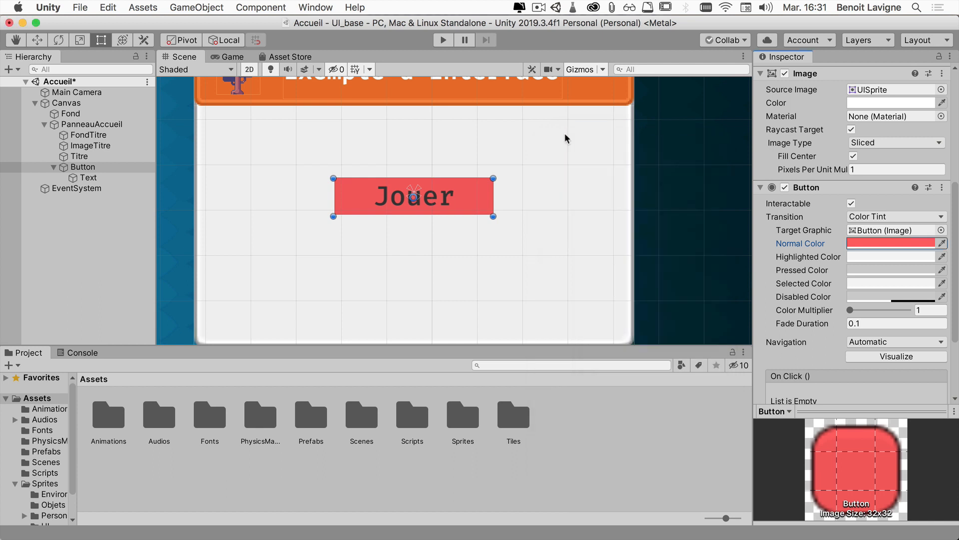
{"action": "left_click", "coordinate": [857, 257]}
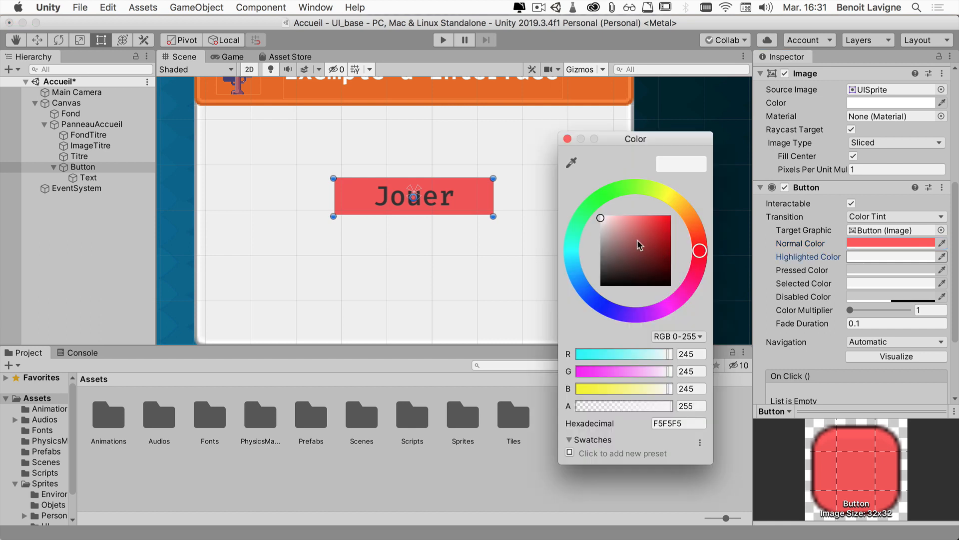
{"action": "left_click", "coordinate": [636, 187]}
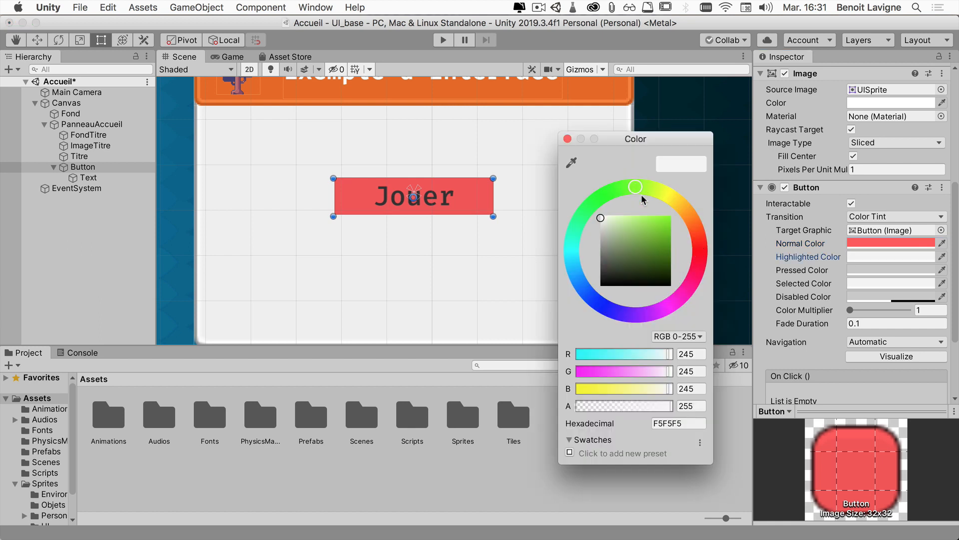
{"action": "left_click_drag", "start_coordinate": [645, 229], "coordinate": [661, 216]}
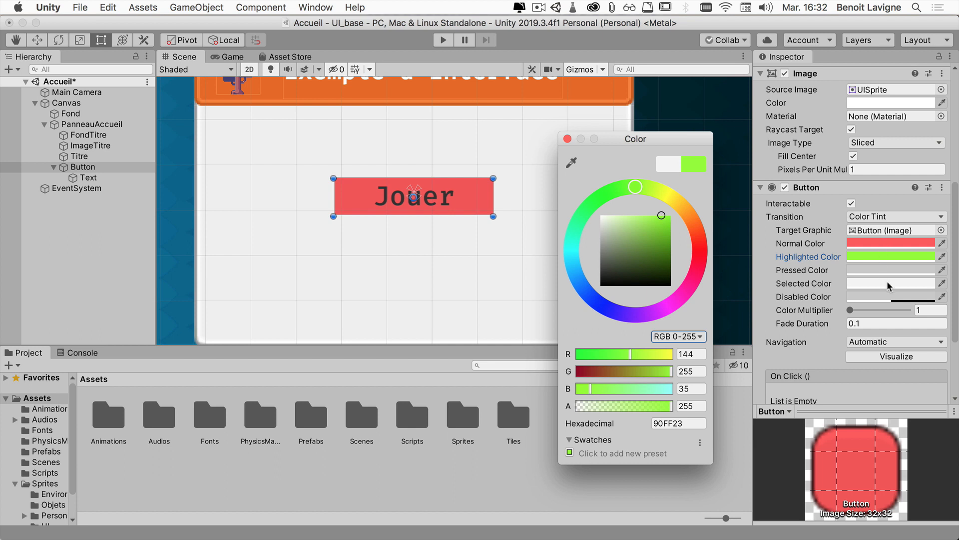
Set the Pressed Color of the "Jouer" button to dark green, 5C8E4D.
{"action": "left_click", "coordinate": [865, 271]}
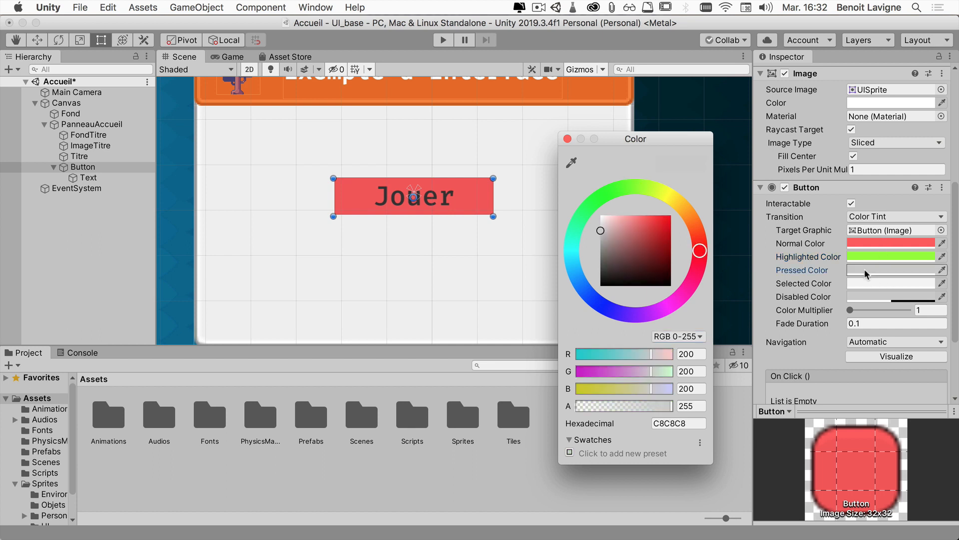
{"action": "left_click", "coordinate": [618, 189]}
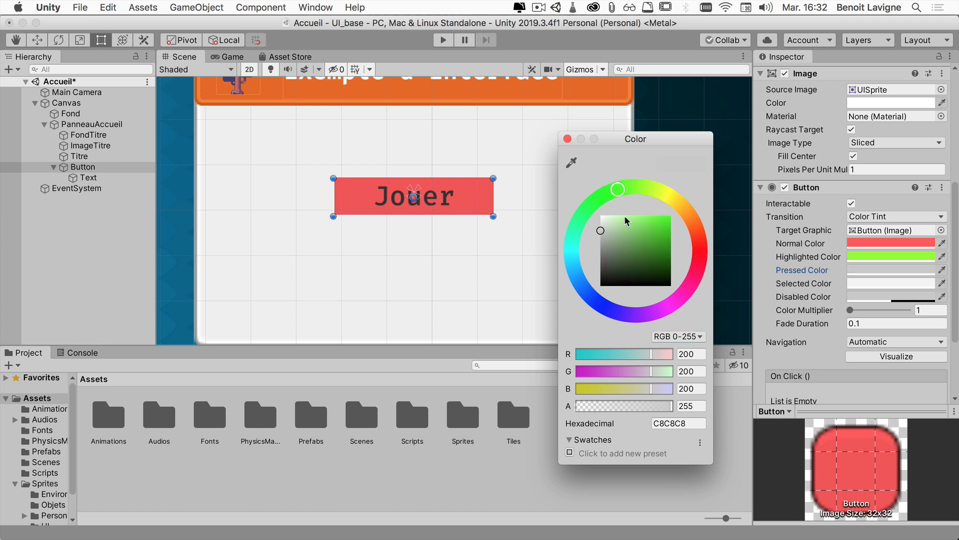
{"action": "left_click_drag", "start_coordinate": [624, 216], "coordinate": [634, 250]}
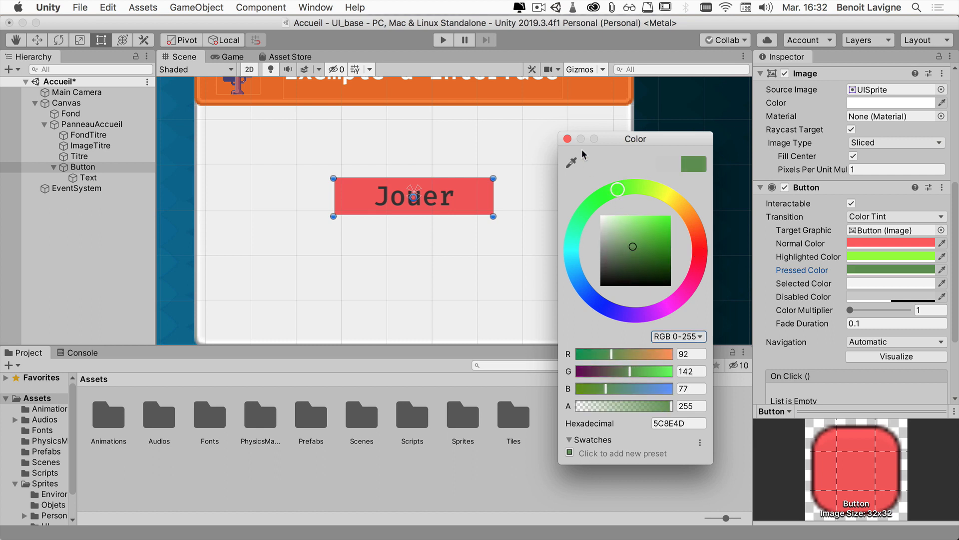
Set the Selected Color of the "Jouer" button to blue.
{"action": "left_click", "coordinate": [859, 283]}
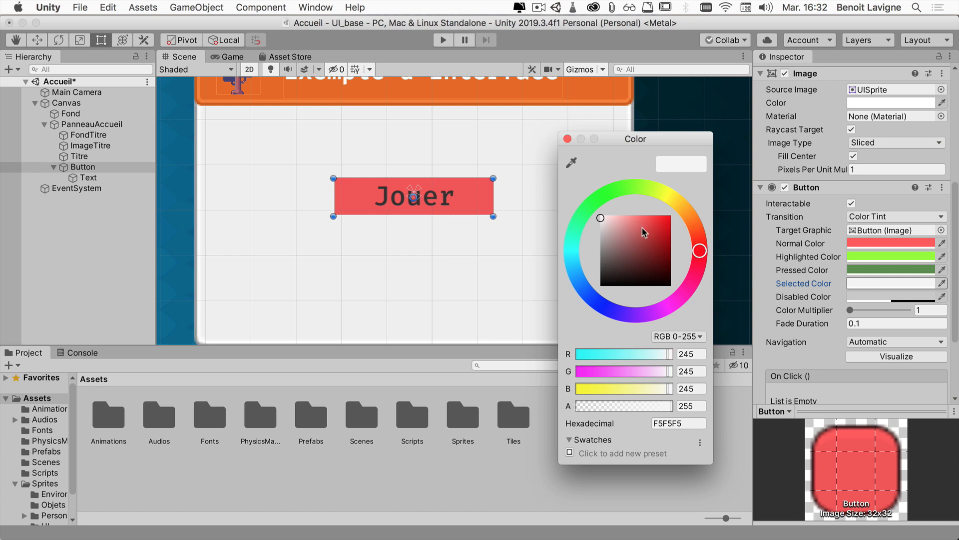
{"action": "left_click_drag", "start_coordinate": [618, 303], "coordinate": [604, 305]}
{"action": "left_click_drag", "start_coordinate": [655, 231], "coordinate": [653, 216]}
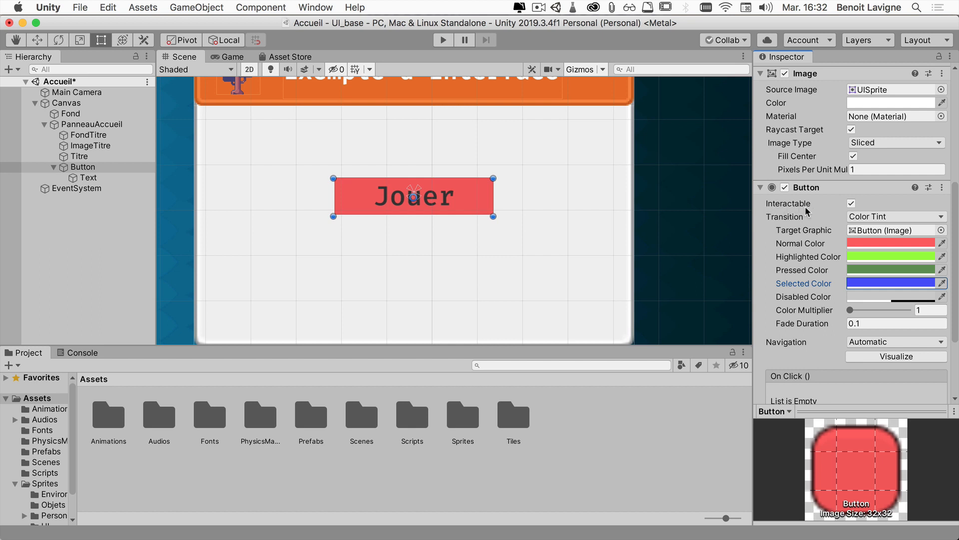
Turn the button's Interactable option off and back on to preview its disabled appearance.
{"action": "left_click", "coordinate": [852, 204]}
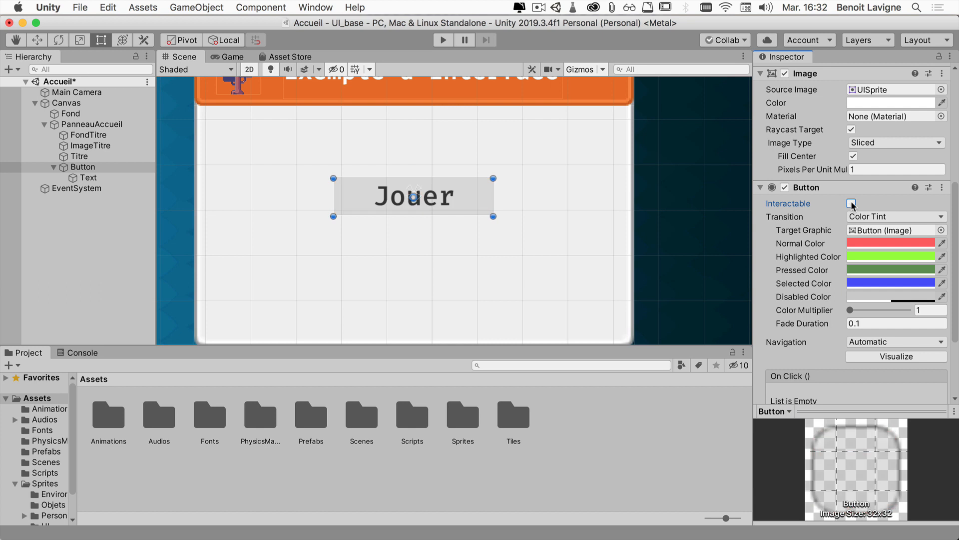
{"action": "left_click", "coordinate": [852, 204]}
{"action": "left_click", "coordinate": [852, 204]}
{"action": "left_click", "coordinate": [852, 203]}
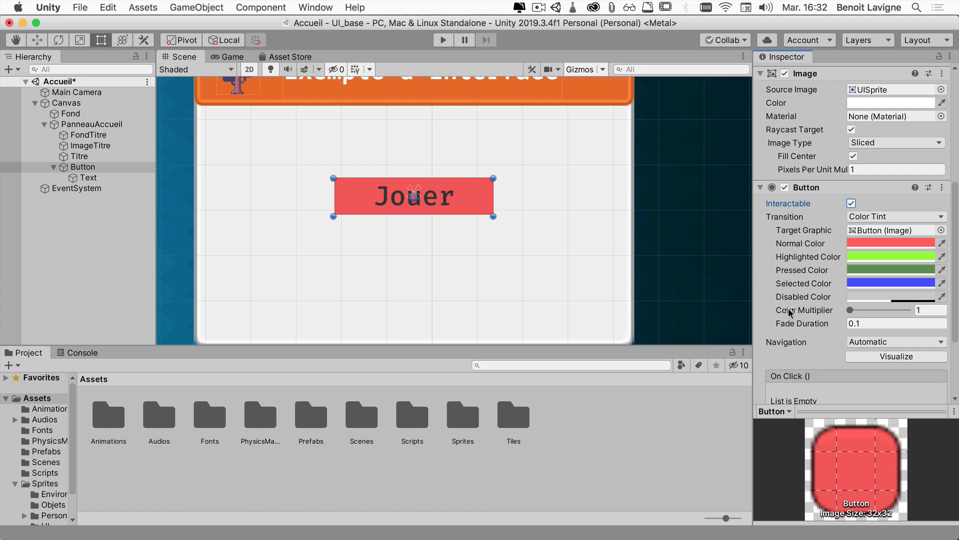
Run the scene, test the "Jouer" button's pressed, selected and deselected colours, and stop the playback.
{"action": "scroll", "coordinate": [805, 315], "scroll_direction": "up", "scroll_amount": 1}
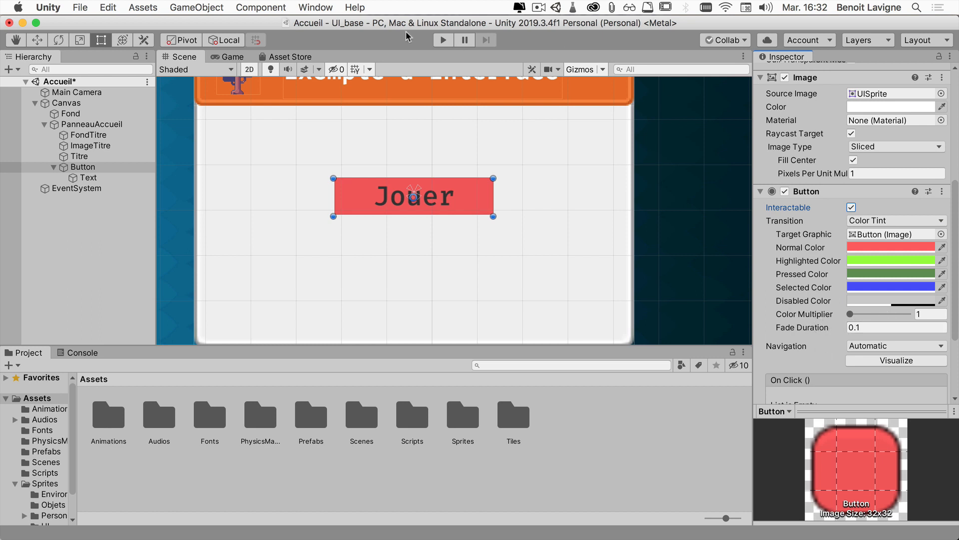
{"action": "left_click", "coordinate": [441, 41]}
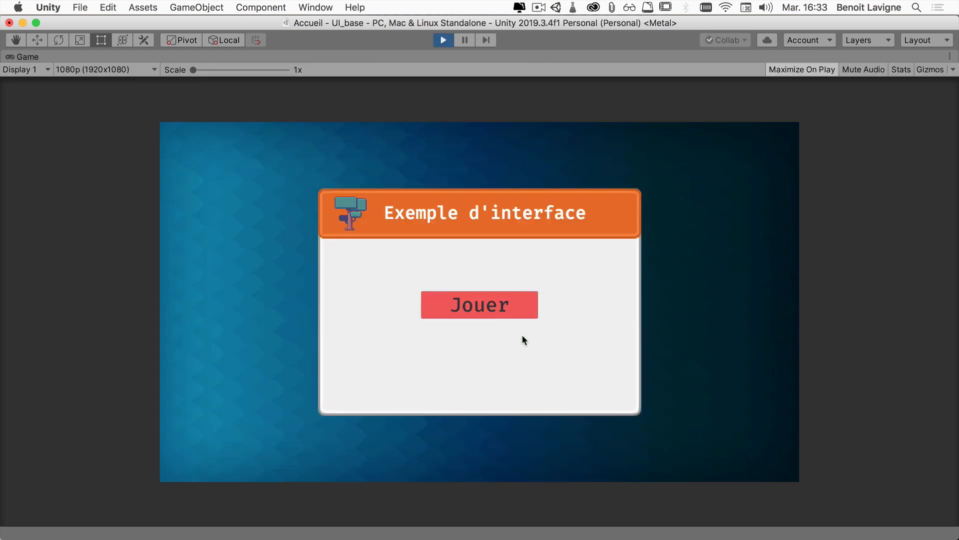
{"action": "left_click", "coordinate": [520, 316]}
{"action": "left_click", "coordinate": [528, 310]}
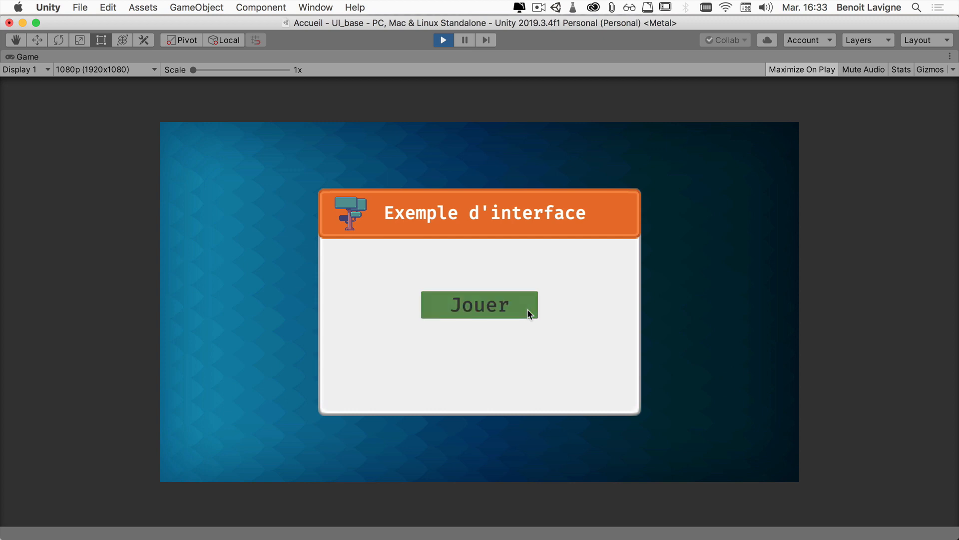
{"action": "left_click", "coordinate": [527, 309]}
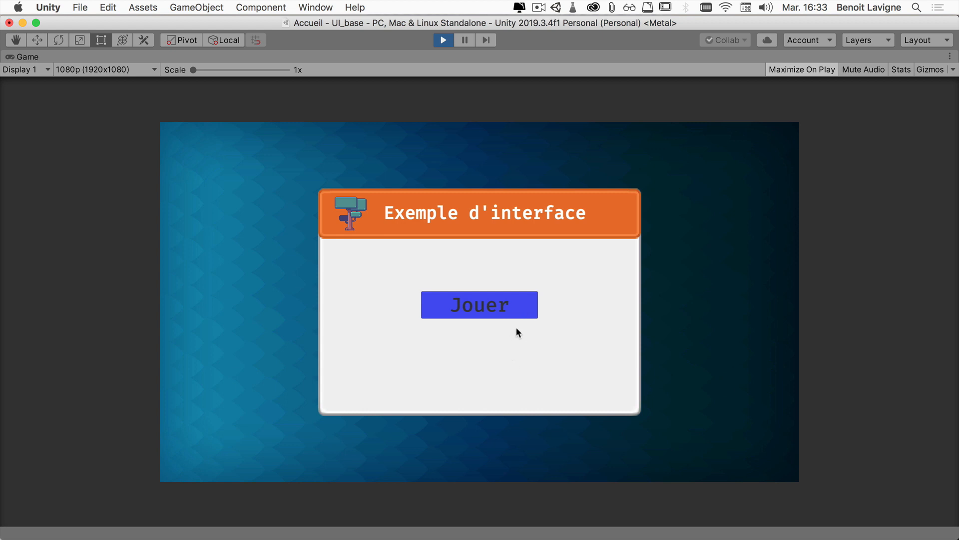
{"action": "left_click", "coordinate": [554, 326]}
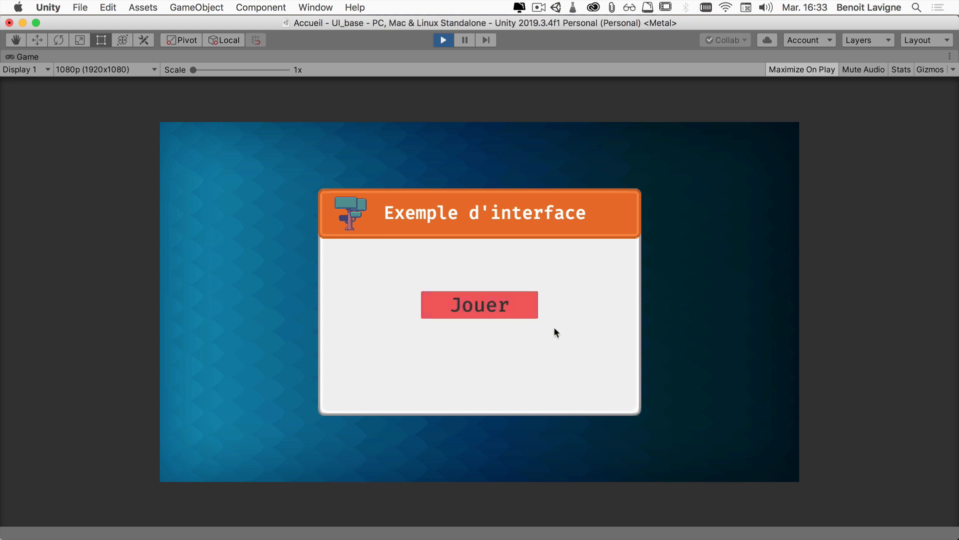
{"action": "left_click", "coordinate": [525, 317]}
{"action": "left_click", "coordinate": [597, 335]}
{"action": "left_click", "coordinate": [443, 40]}
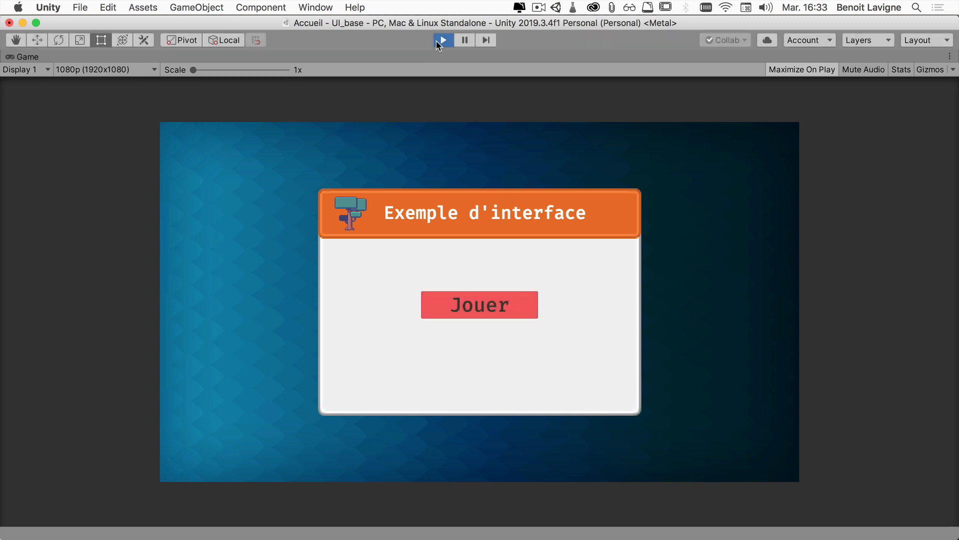
Set the Normal Color of the "Jouer" button to white, FFFFFF.
{"action": "scroll", "coordinate": [894, 312], "scroll_direction": "down", "scroll_amount": 5}
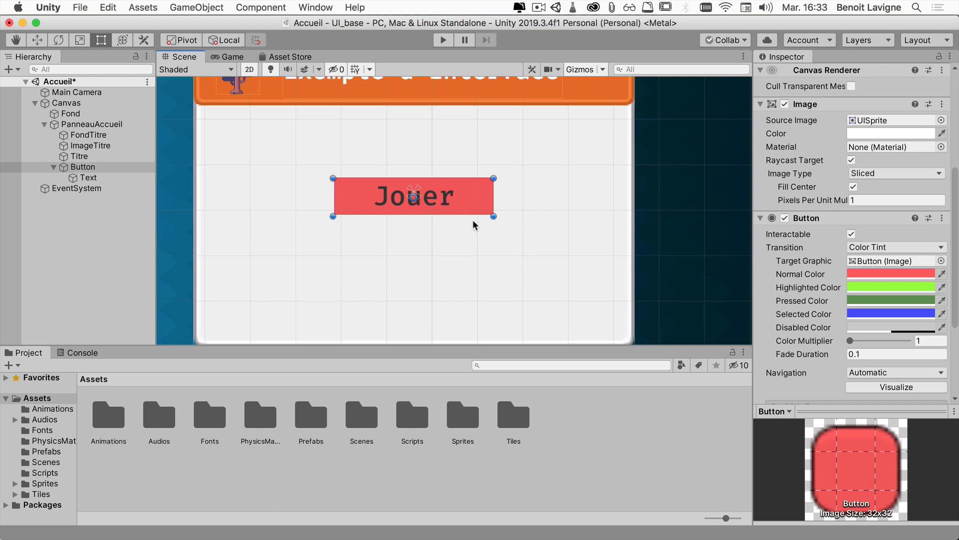
{"action": "left_click", "coordinate": [865, 277]}
{"action": "left_click_drag", "start_coordinate": [635, 237], "coordinate": [591, 214]}
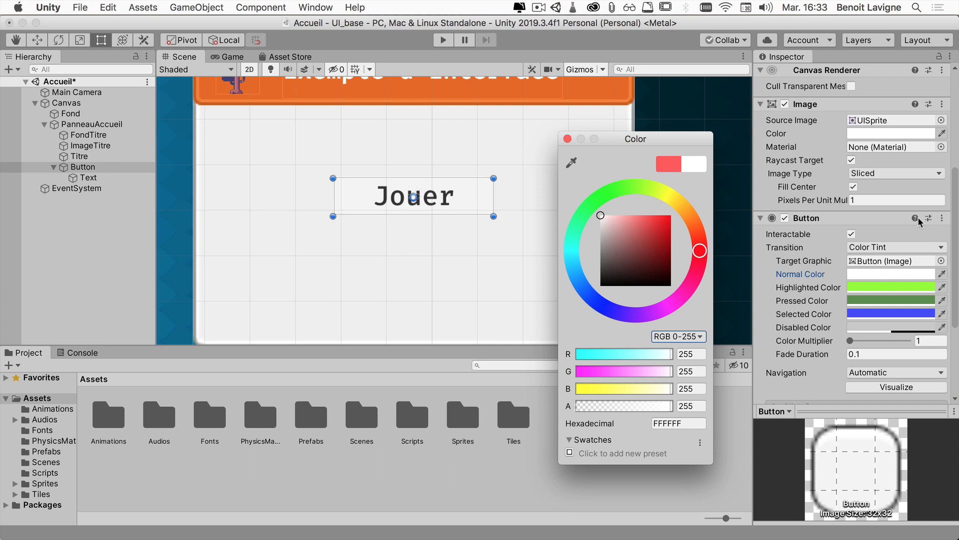
{"action": "left_click", "coordinate": [567, 138]}
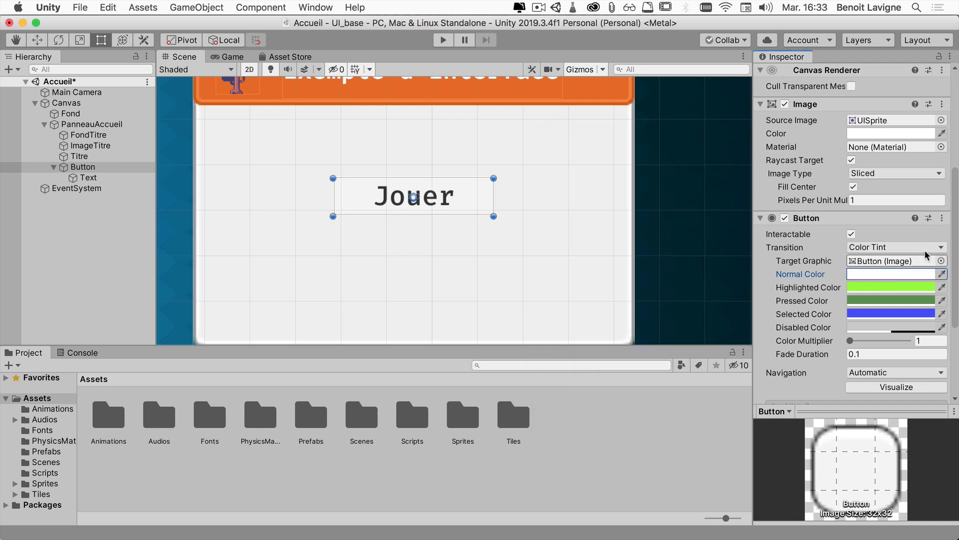
Reset the Button component of the "Jouer" button to its default settings.
{"action": "left_click", "coordinate": [941, 220]}
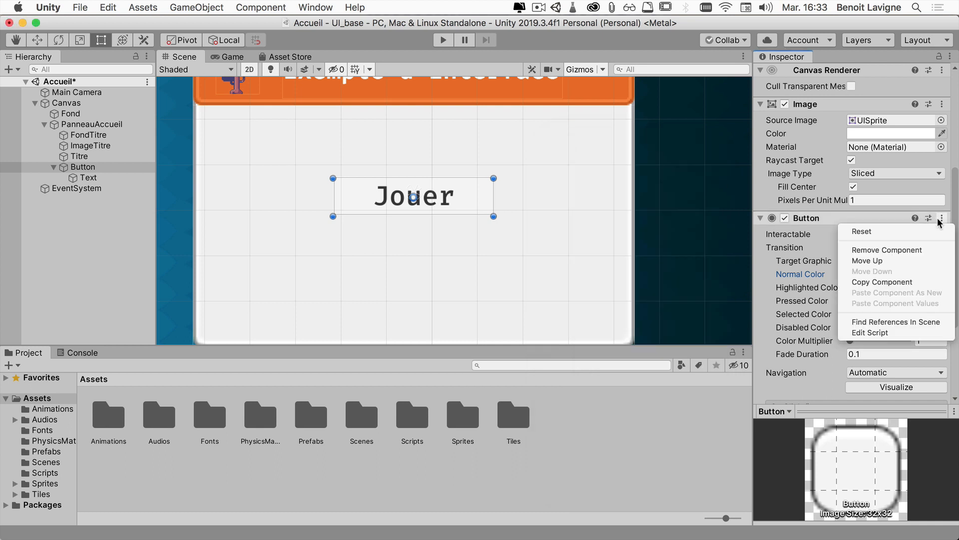
{"action": "left_click", "coordinate": [889, 232]}
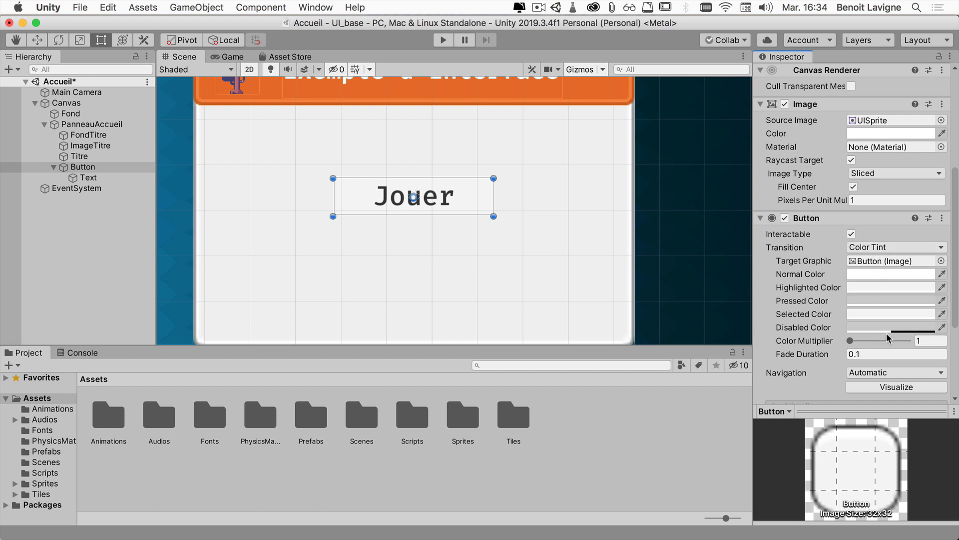
{"action": "left_click", "coordinate": [942, 219]}
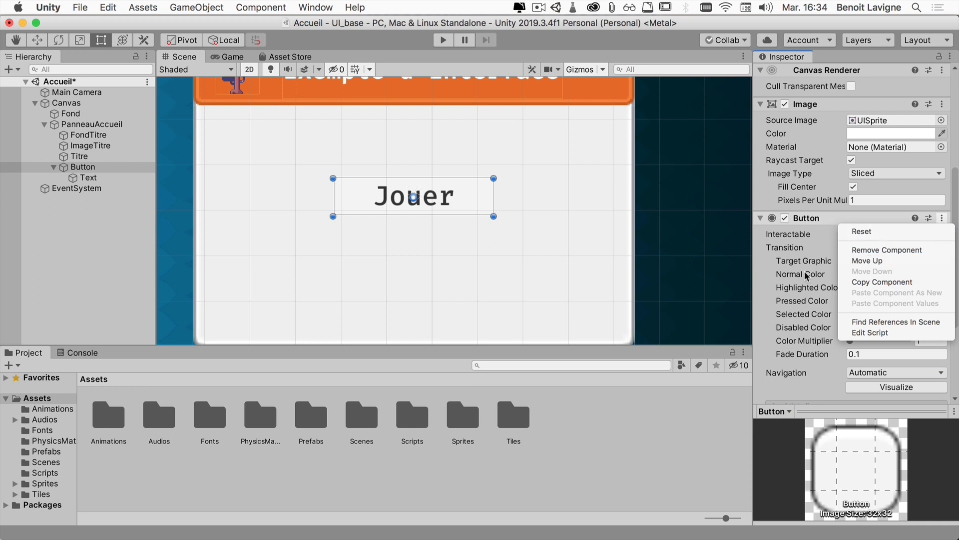
{"action": "left_click", "coordinate": [770, 277]}
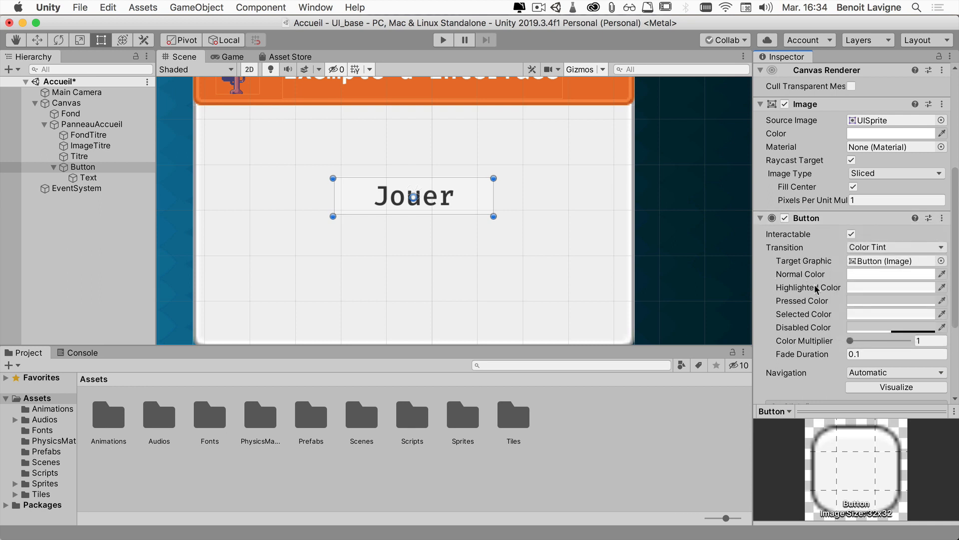
Assign the Bouton sprite from Assets/Sprites/UI as the button's Source Image and set its Image Type to Sliced.
{"action": "scroll", "coordinate": [820, 277], "scroll_direction": "up", "scroll_amount": 1}
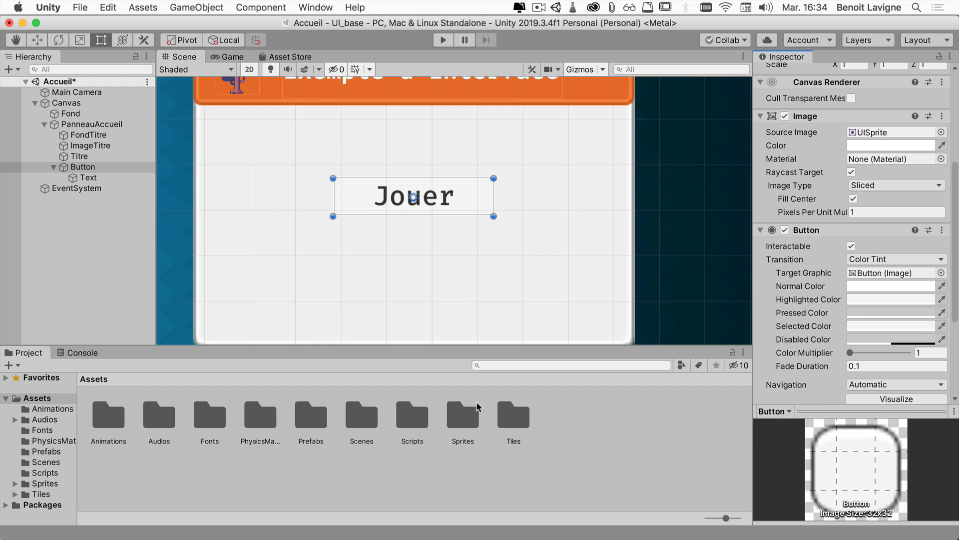
{"action": "double_click", "coordinate": [476, 402]}
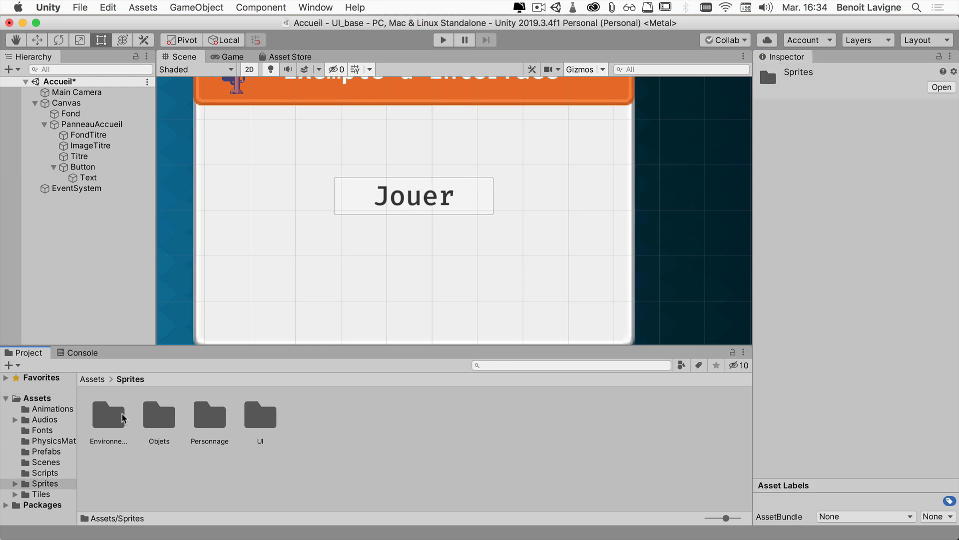
{"action": "double_click", "coordinate": [255, 417]}
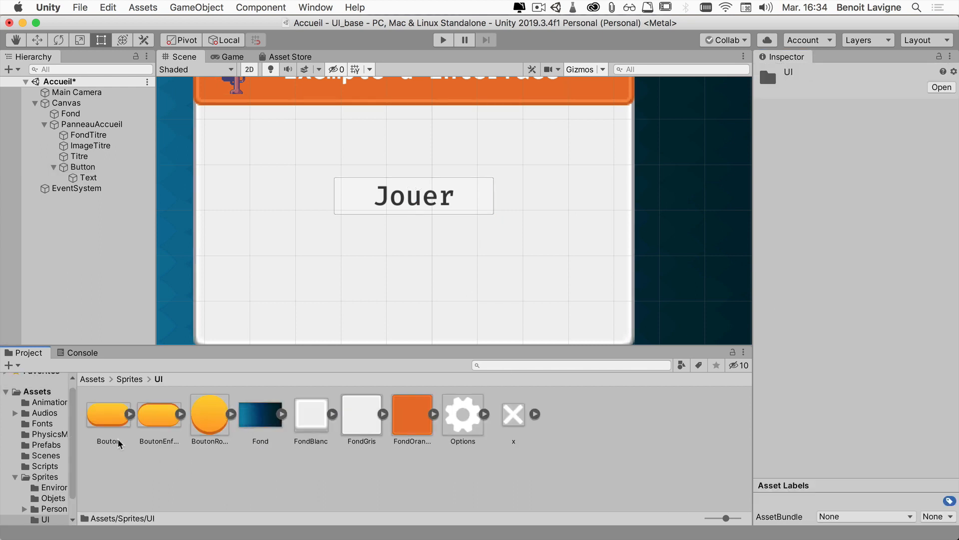
{"action": "left_click", "coordinate": [113, 424]}
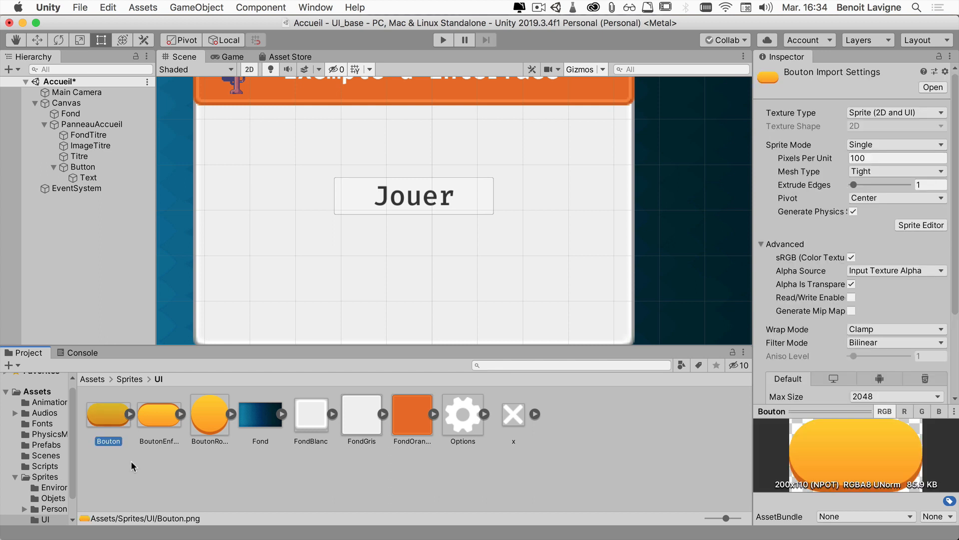
{"action": "left_click", "coordinate": [80, 167]}
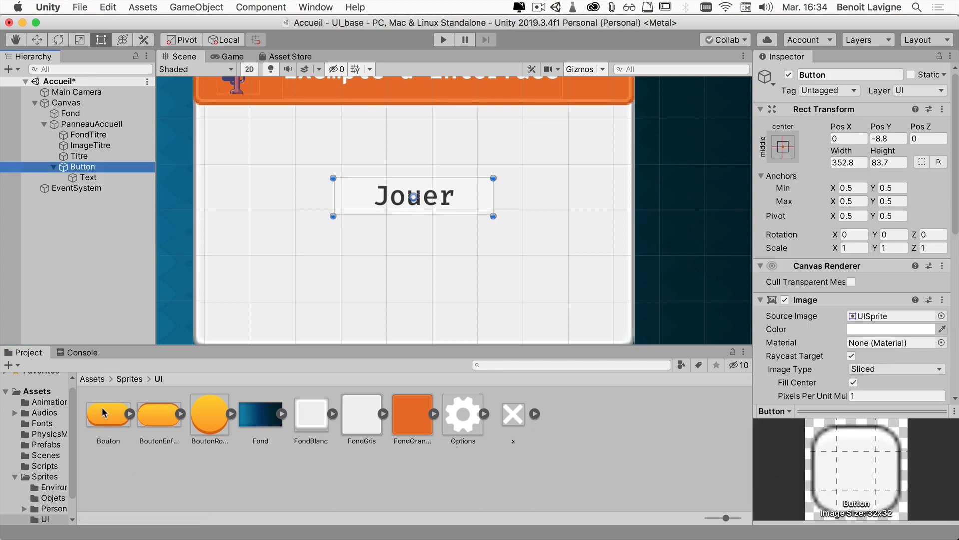
{"action": "left_click_drag", "start_coordinate": [104, 416], "coordinate": [875, 158]}
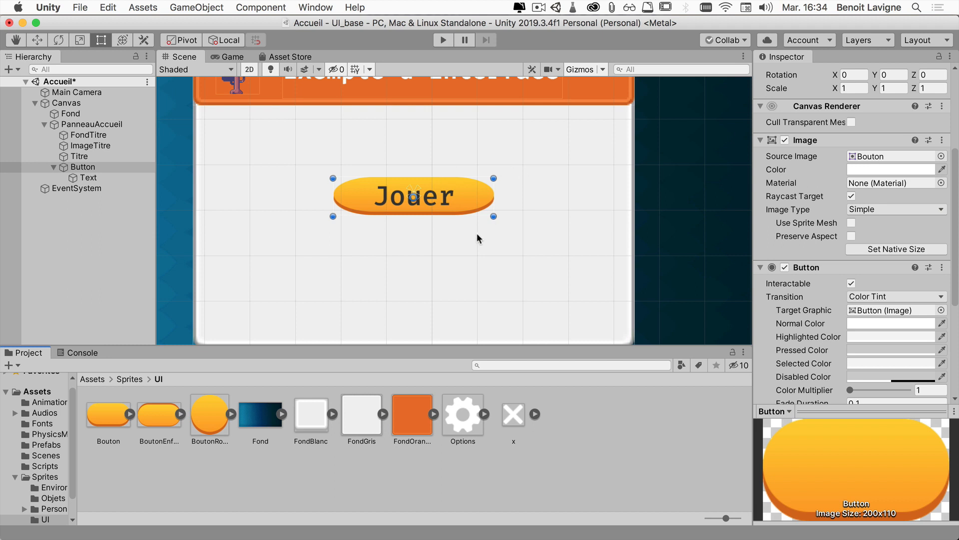
{"action": "left_click", "coordinate": [861, 214]}
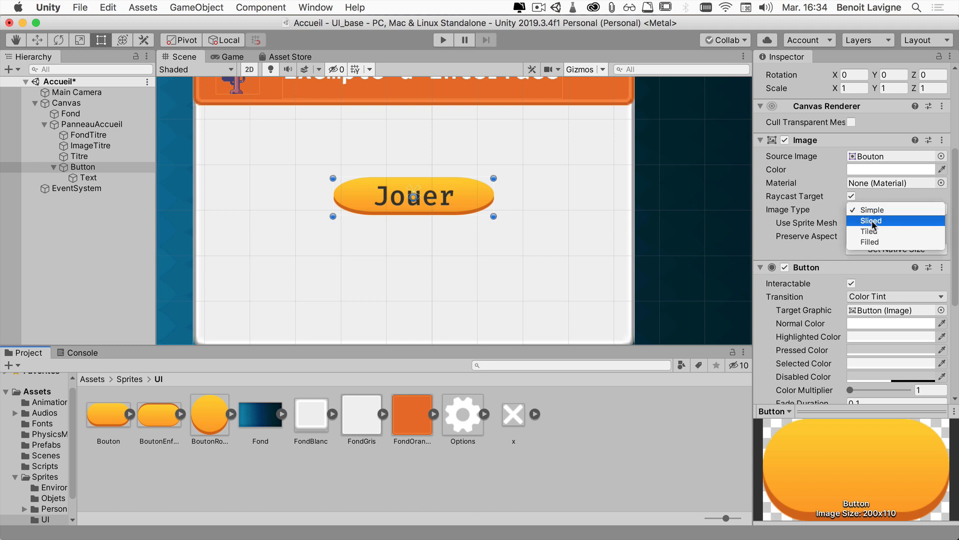
{"action": "left_click", "coordinate": [874, 223]}
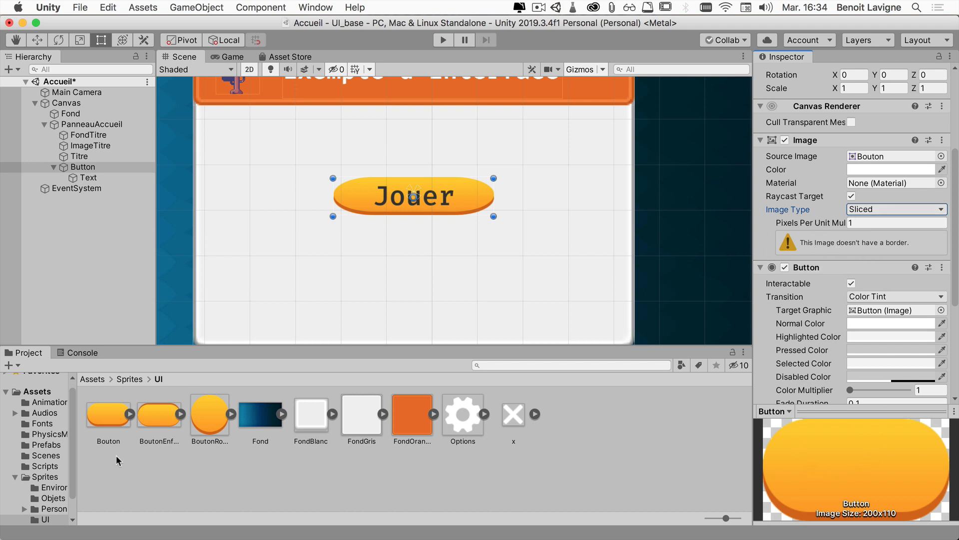
Set the Bouton sprite's borders in the Sprite Editor to 49 on the left and 48 on the right, and apply them.
{"action": "left_click", "coordinate": [107, 416]}
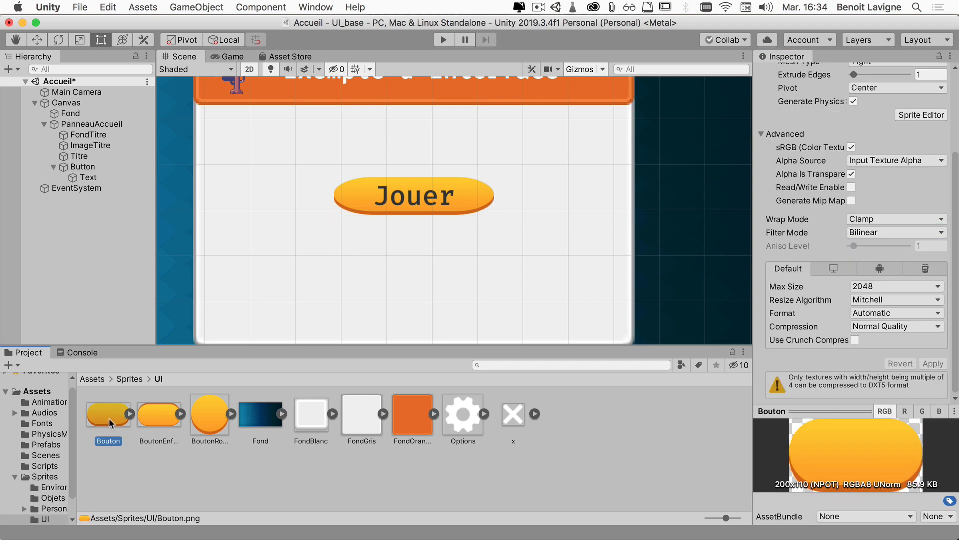
{"action": "scroll", "coordinate": [865, 219], "scroll_direction": "up", "scroll_amount": 5}
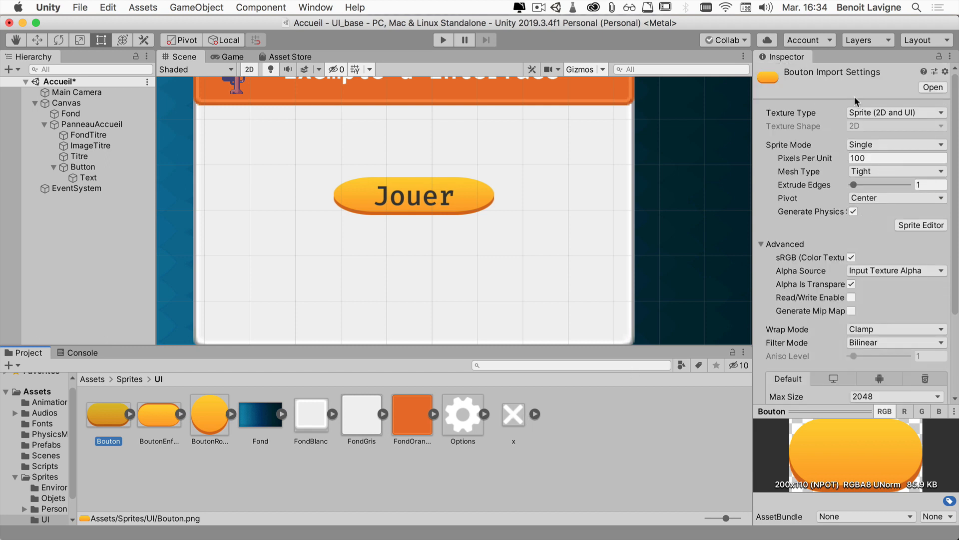
{"action": "left_click", "coordinate": [921, 225]}
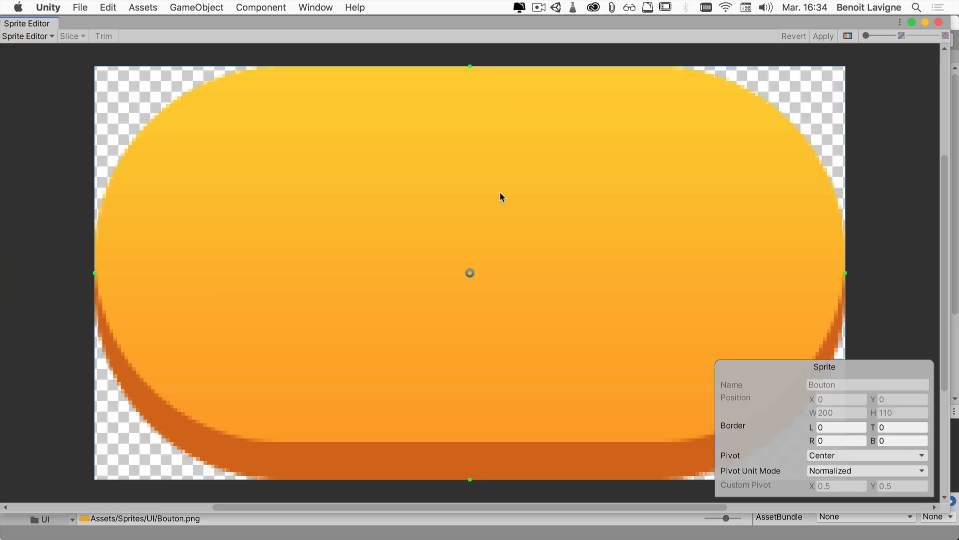
{"action": "left_click_drag", "start_coordinate": [95, 267], "coordinate": [278, 283]}
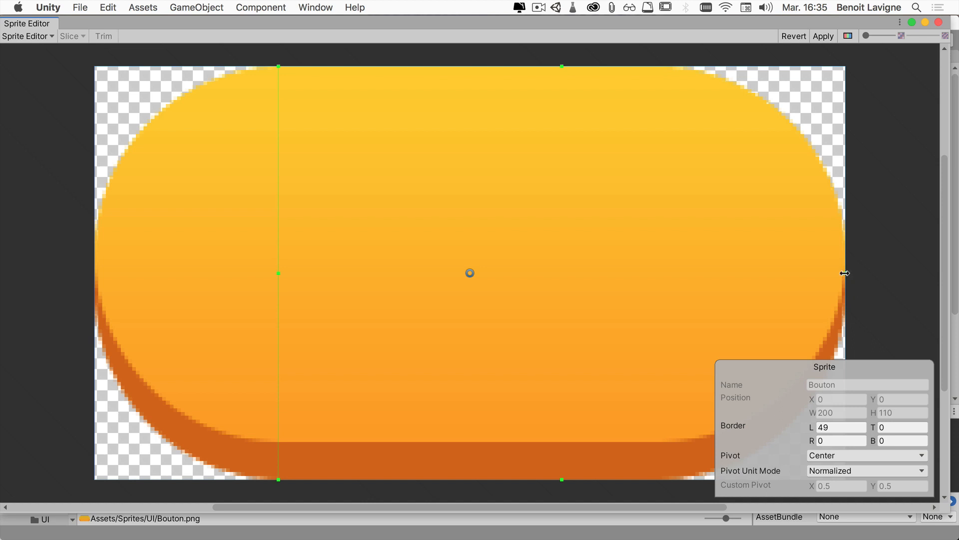
{"action": "left_click_drag", "start_coordinate": [725, 277], "coordinate": [665, 279]}
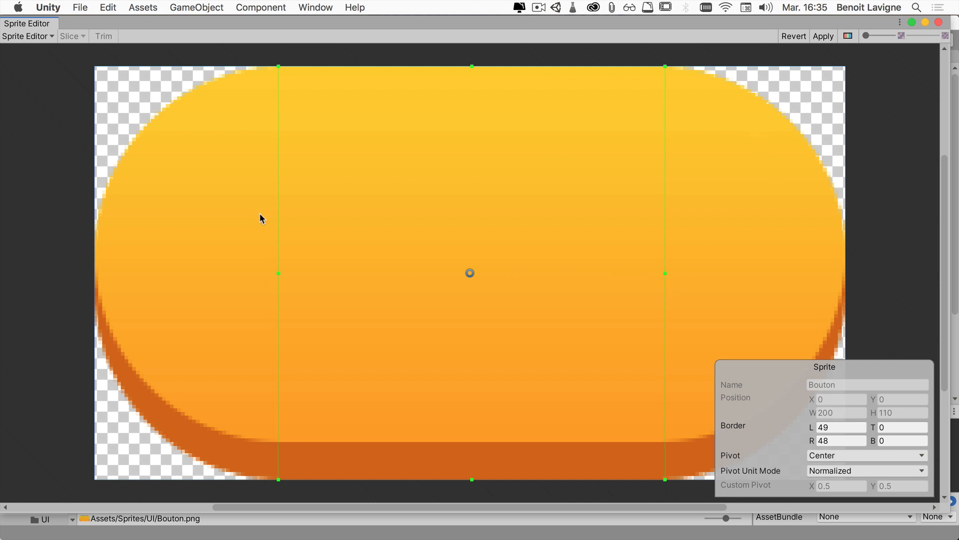
{"action": "left_click", "coordinate": [823, 37]}
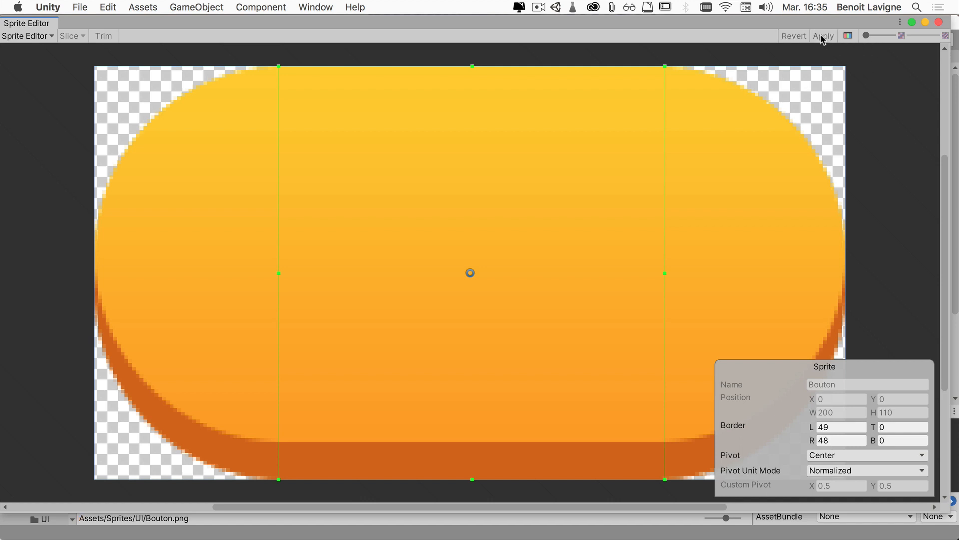
{"action": "left_click", "coordinate": [939, 22]}
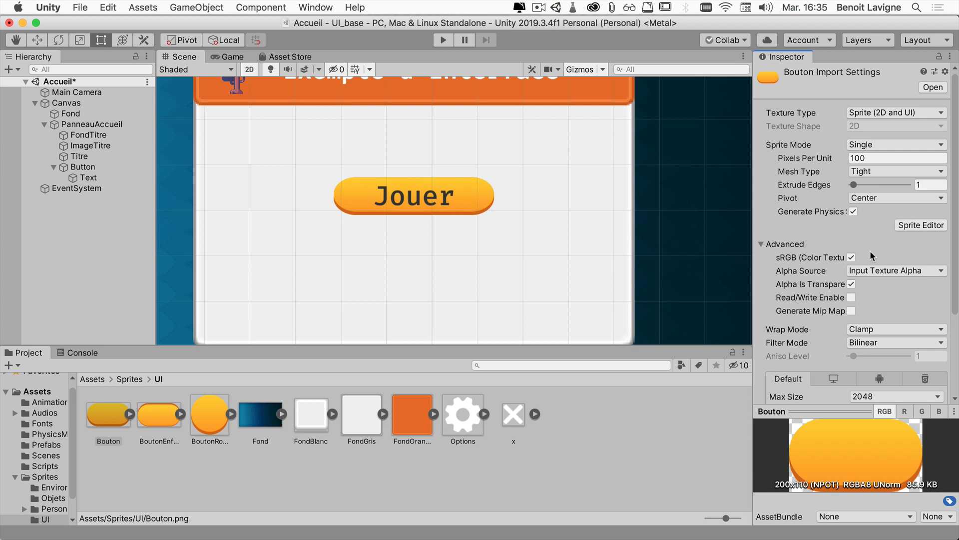
Check the "Jouer" button's Image and Button settings, test the button in the running scene, and stop the playback.
{"action": "scroll", "coordinate": [871, 256], "scroll_direction": "down", "scroll_amount": 3}
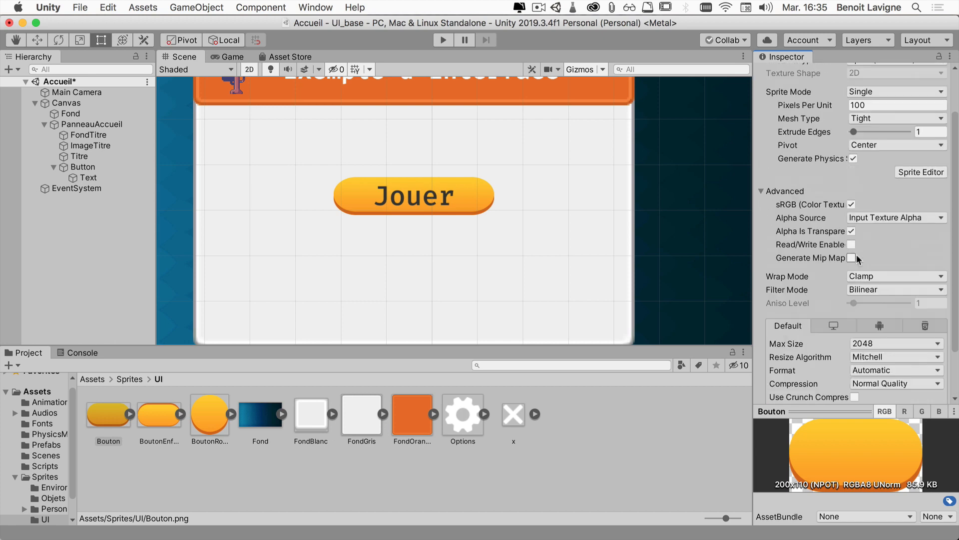
{"action": "scroll", "coordinate": [858, 258], "scroll_direction": "up", "scroll_amount": 2}
{"action": "left_click", "coordinate": [85, 167]}
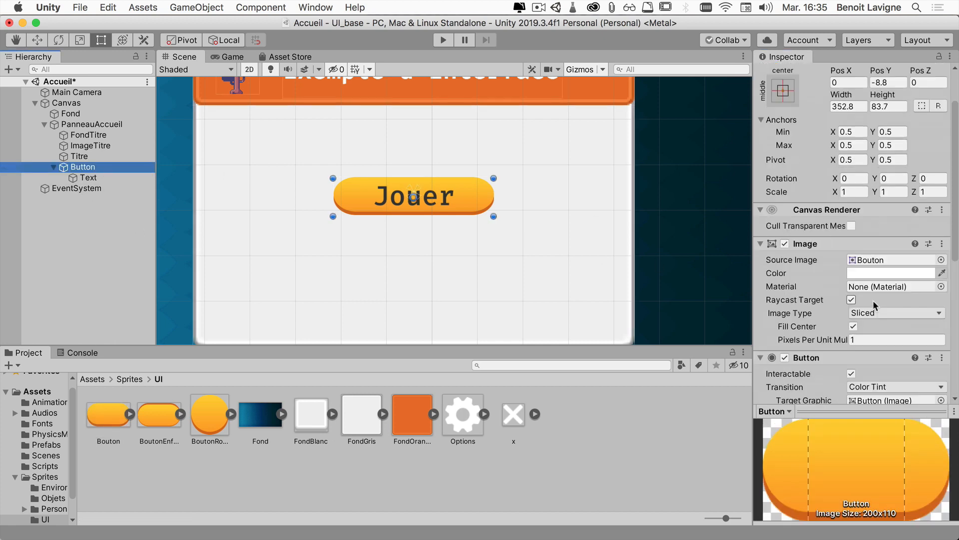
{"action": "scroll", "coordinate": [874, 305], "scroll_direction": "down", "scroll_amount": 10}
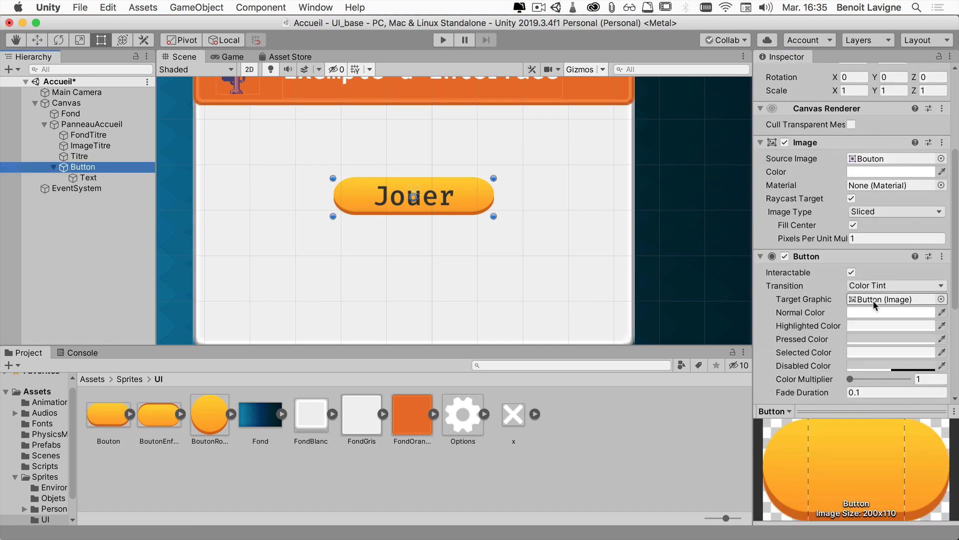
{"action": "left_click", "coordinate": [443, 40]}
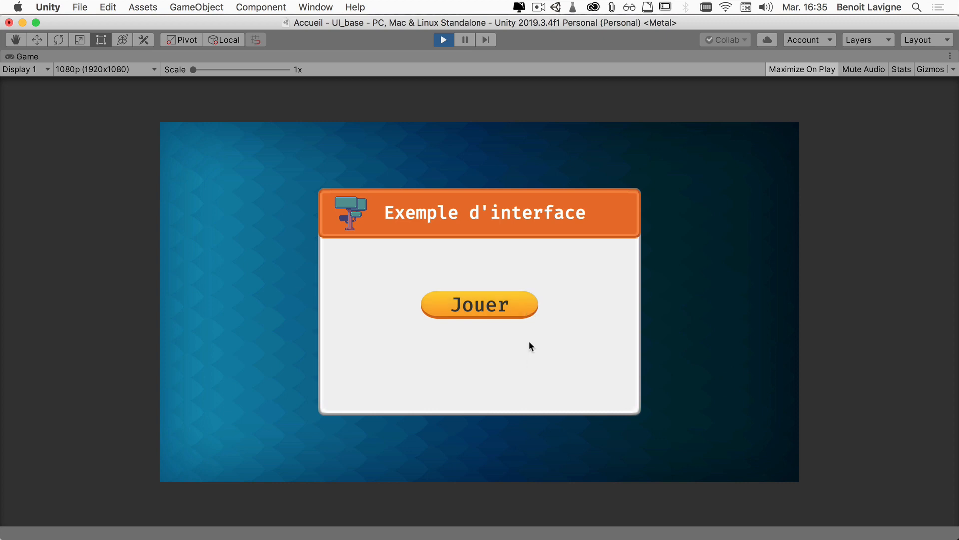
{"action": "left_click", "coordinate": [524, 310]}
{"action": "left_click", "coordinate": [443, 41]}
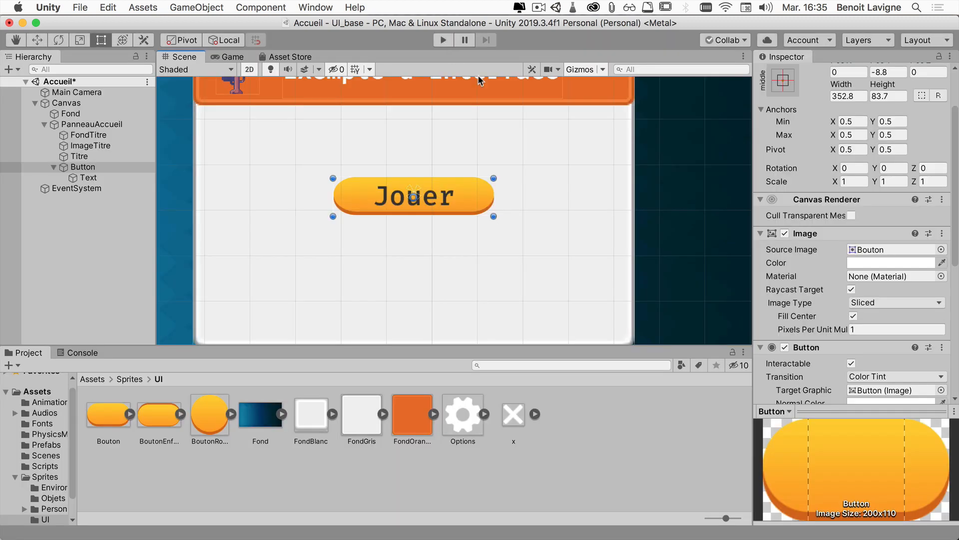
Set the Highlighted Color of the "Jouer" button to a dark orange.
{"action": "scroll", "coordinate": [917, 289], "scroll_direction": "down", "scroll_amount": 10}
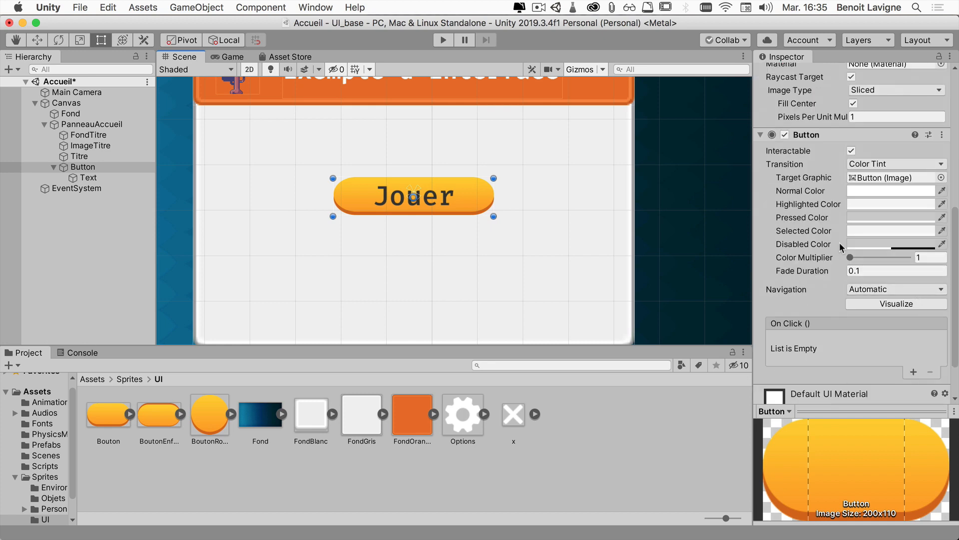
{"action": "left_click", "coordinate": [870, 208]}
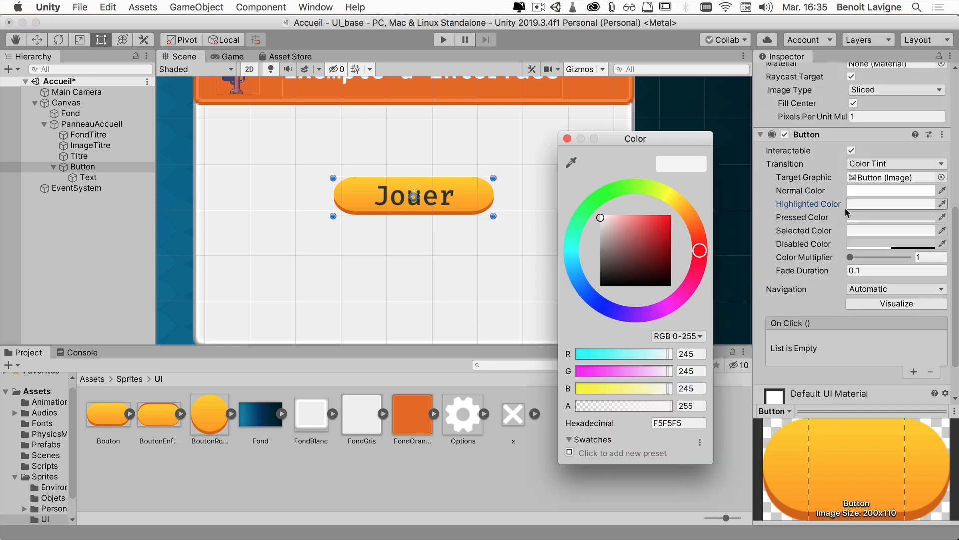
{"action": "left_click_drag", "start_coordinate": [614, 231], "coordinate": [601, 237]}
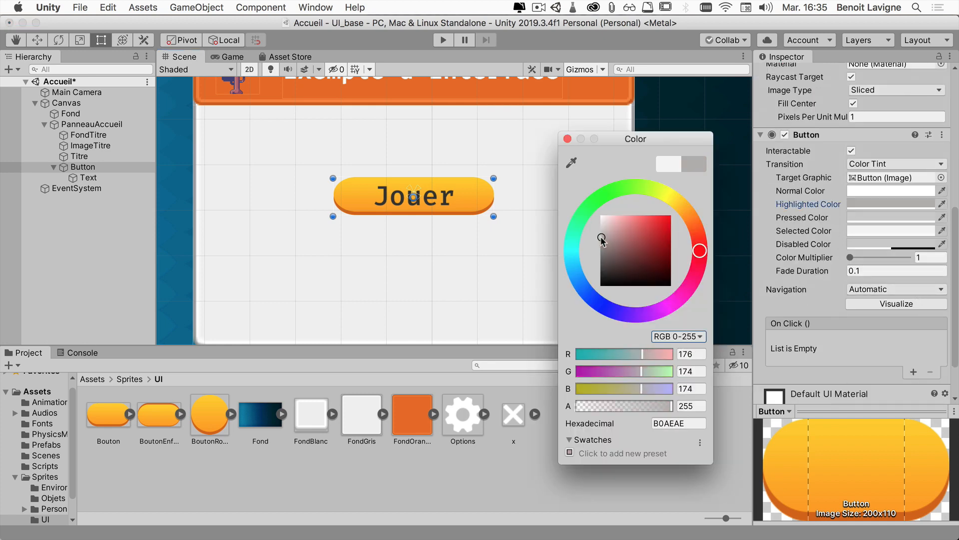
{"action": "left_click", "coordinate": [684, 209]}
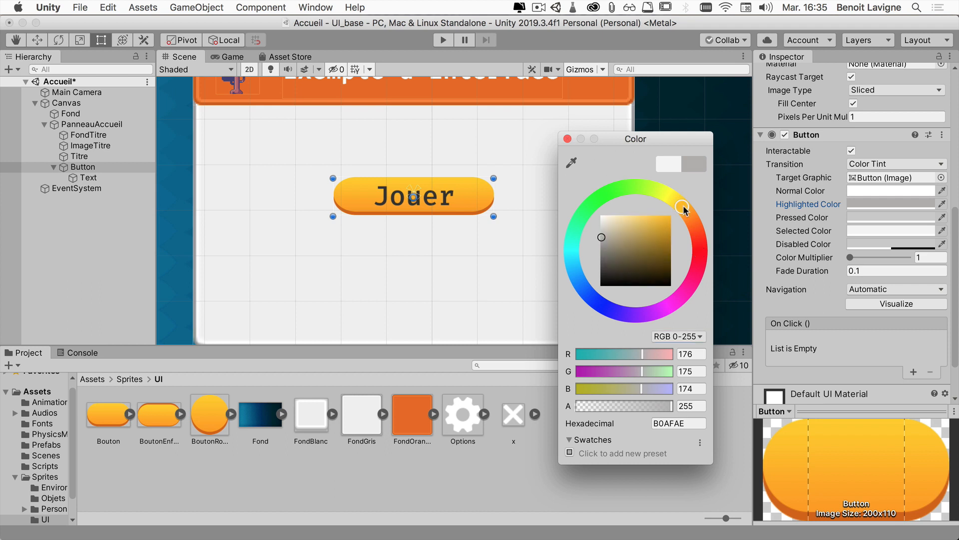
{"action": "left_click_drag", "start_coordinate": [667, 230], "coordinate": [671, 231]}
{"action": "left_click", "coordinate": [566, 139]}
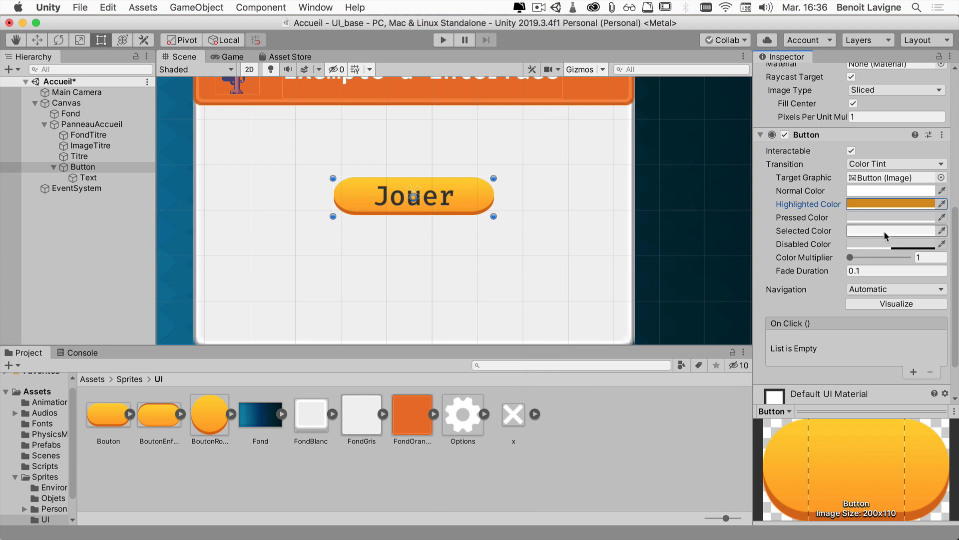
Set the Pressed Color of the "Jouer" button to the orange-red EA4D2B.
{"action": "left_click", "coordinate": [868, 217]}
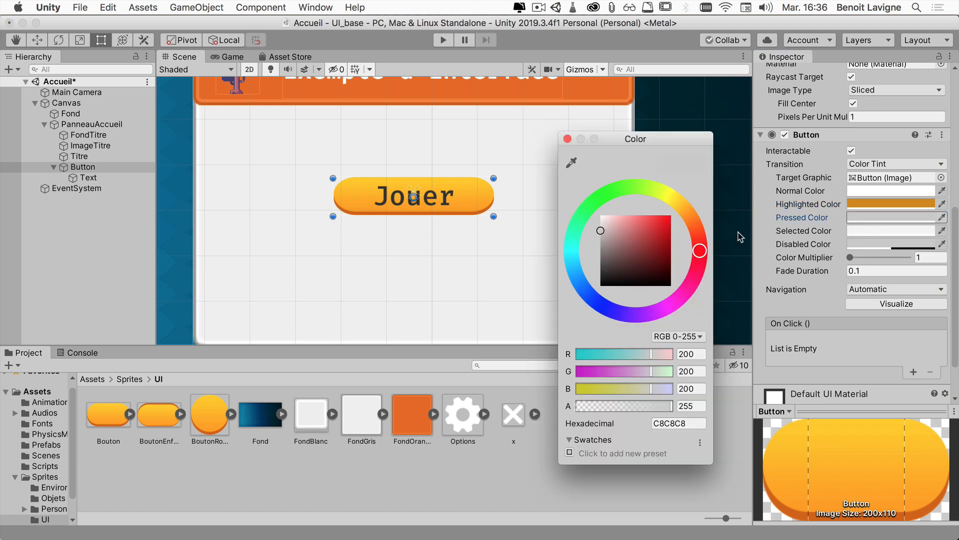
{"action": "left_click", "coordinate": [655, 225]}
{"action": "mouse_move", "coordinate": [700, 250]}
{"action": "left_mouse_down"}
{"action": "mouse_move", "coordinate": [698, 239]}
{"action": "mouse_move", "coordinate": [659, 225]}
{"action": "left_mouse_up"}
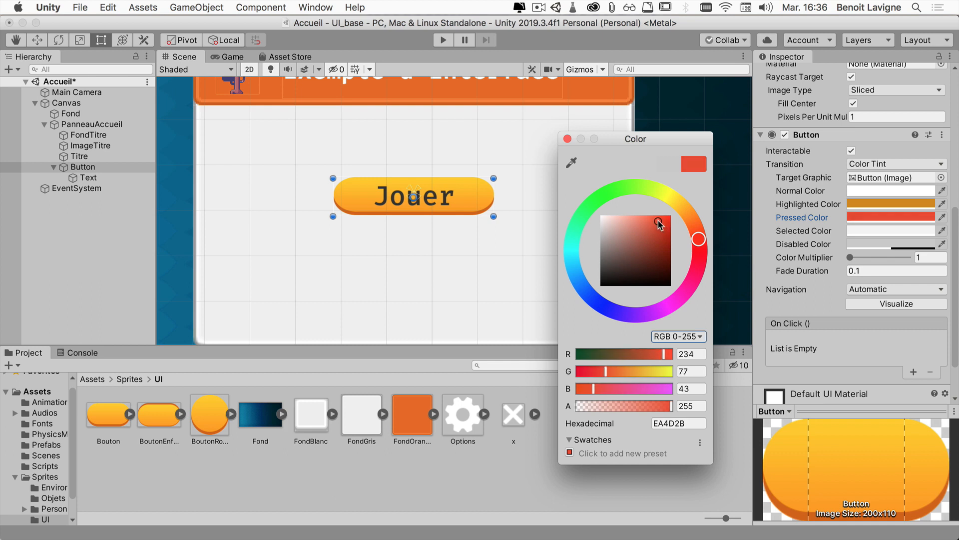
{"action": "left_click", "coordinate": [568, 139]}
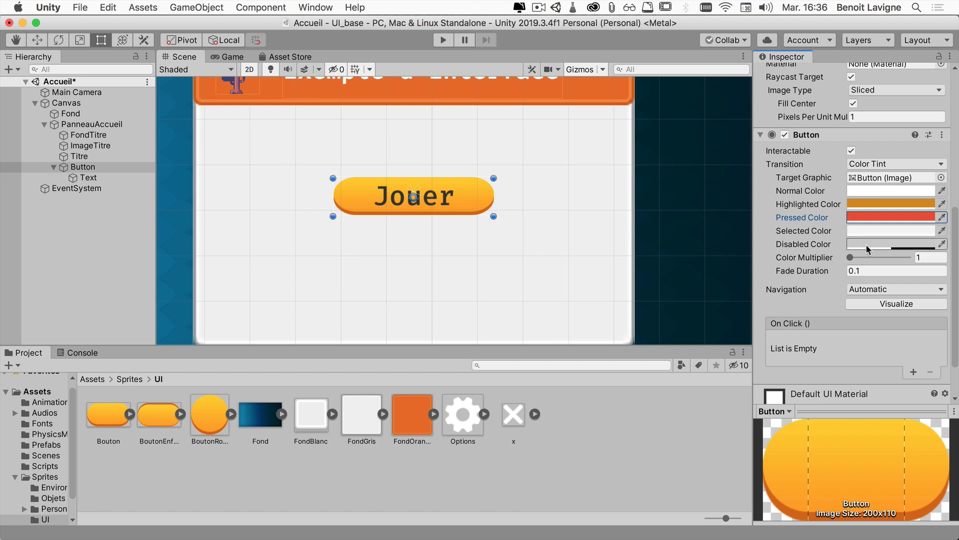
Run the scene, test the "Jouer" button's highlighted and pressed colours, and stop the playback.
{"action": "left_click", "coordinate": [443, 40]}
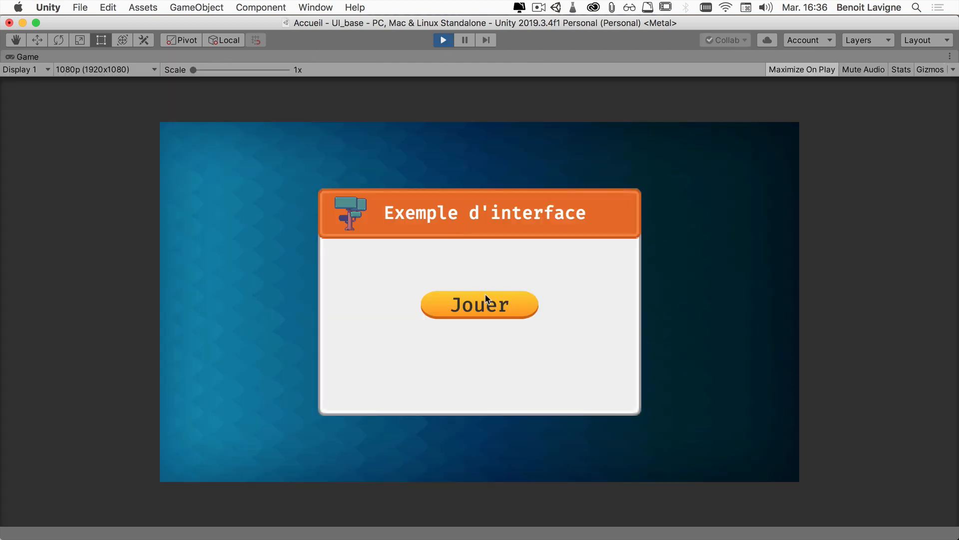
{"action": "left_click", "coordinate": [488, 299]}
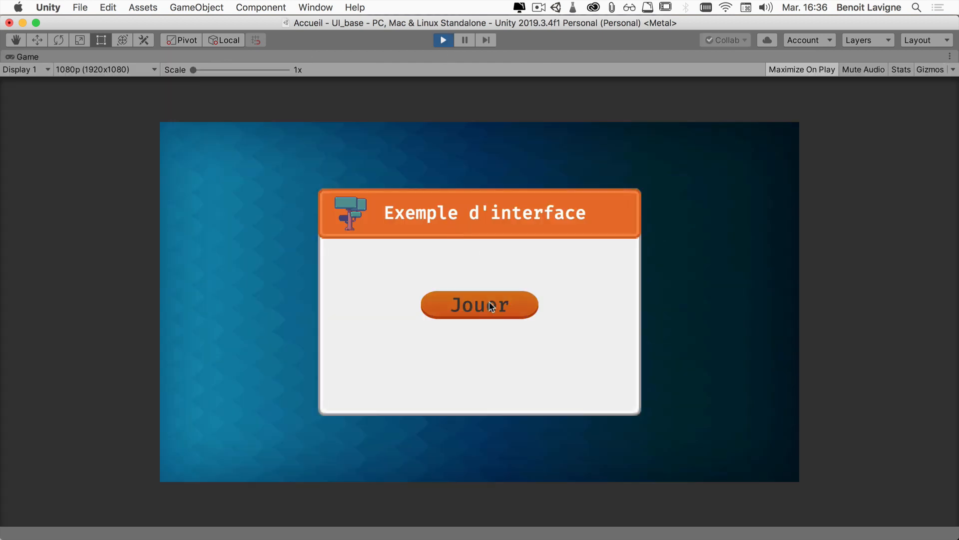
{"action": "left_click", "coordinate": [526, 310]}
{"action": "left_click", "coordinate": [526, 309]}
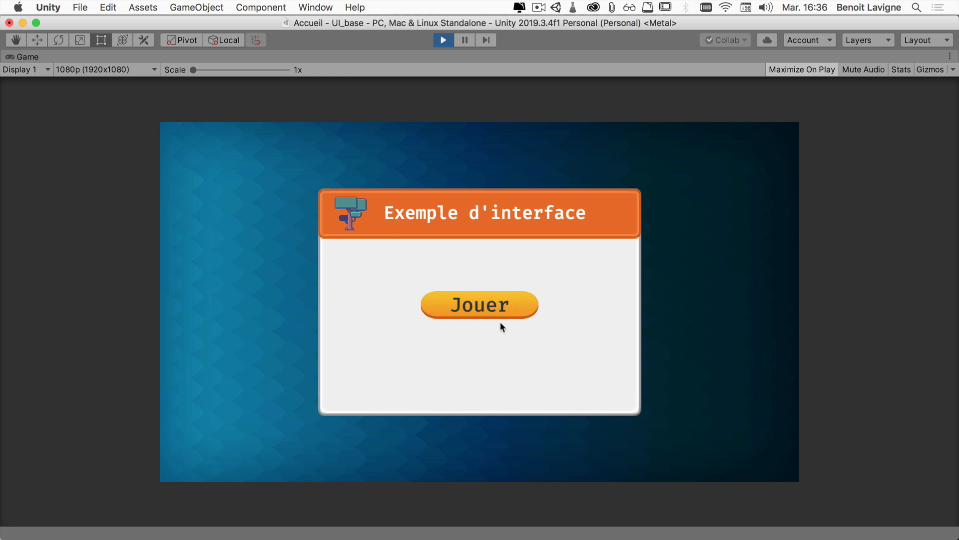
{"action": "left_click", "coordinate": [510, 301]}
{"action": "left_click", "coordinate": [509, 307]}
{"action": "left_click", "coordinate": [444, 42]}
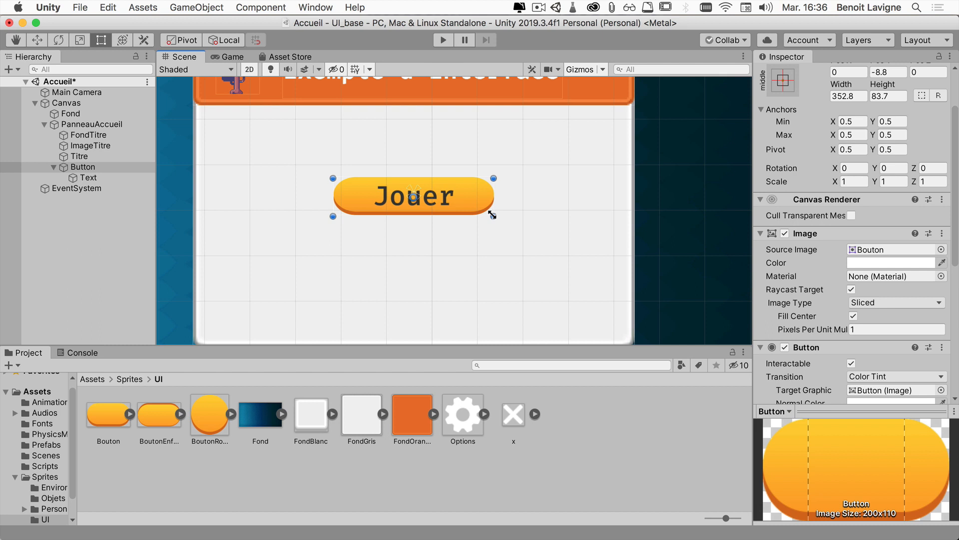
Review the font settings of the button's Text object, the Button's Image and colour settings, and locate its source sprite.
{"action": "left_click", "coordinate": [88, 177]}
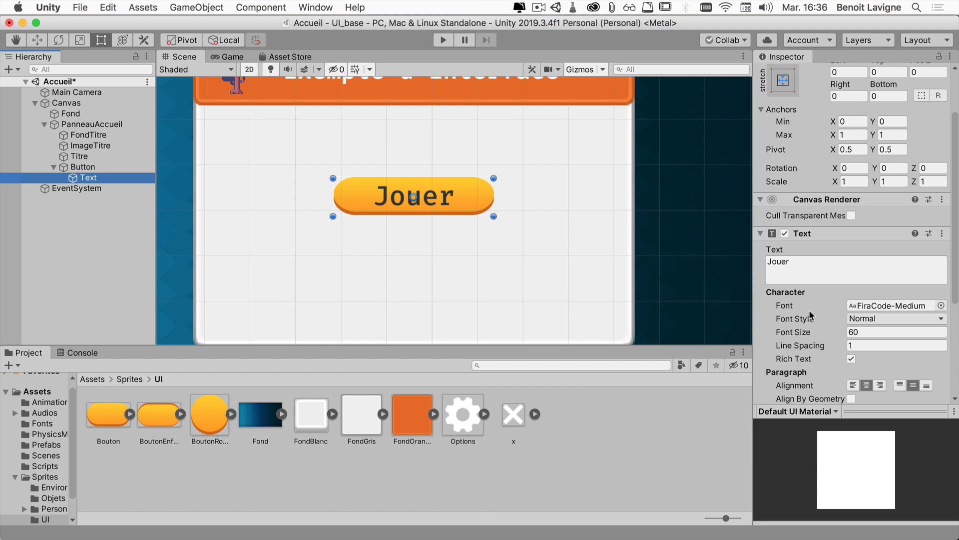
{"action": "left_click", "coordinate": [901, 331]}
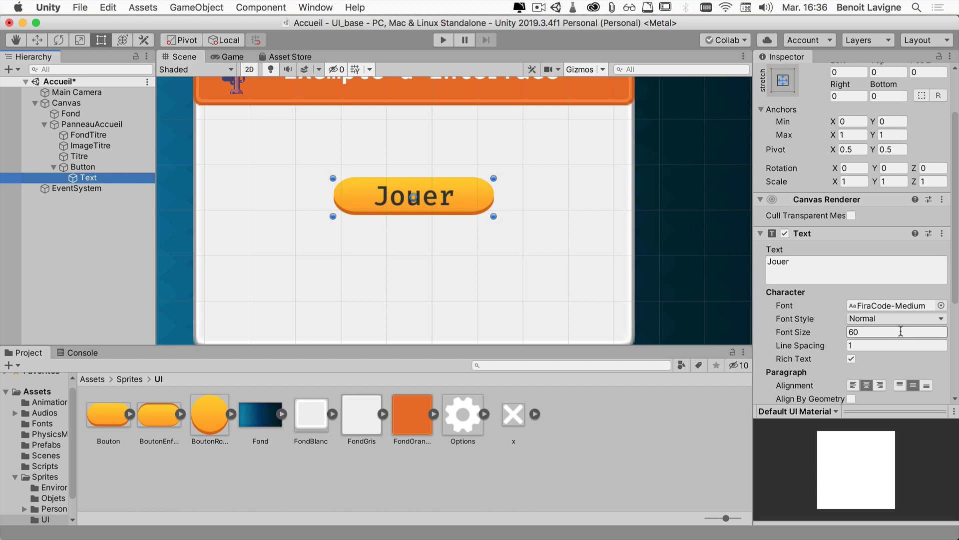
{"action": "left_click", "coordinate": [110, 168]}
{"action": "scroll", "coordinate": [896, 265], "scroll_direction": "down", "scroll_amount": 1}
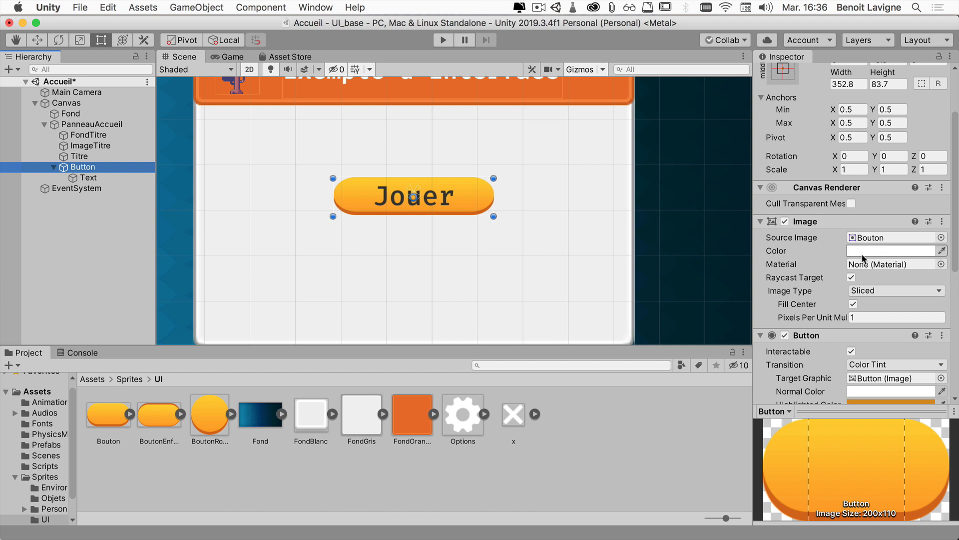
{"action": "scroll", "coordinate": [861, 253], "scroll_direction": "down", "scroll_amount": 5}
{"action": "scroll", "coordinate": [826, 317], "scroll_direction": "down", "scroll_amount": 4}
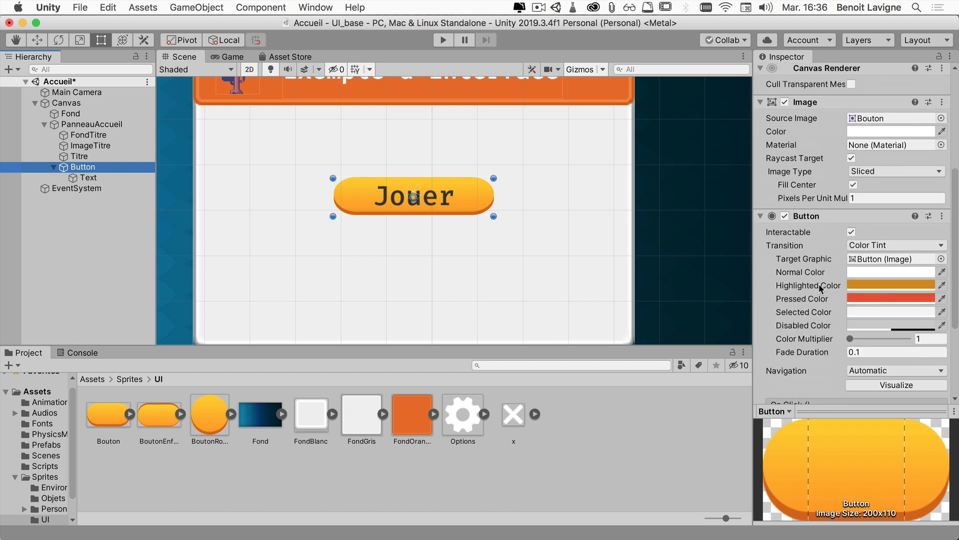
{"action": "scroll", "coordinate": [822, 288], "scroll_direction": "down", "scroll_amount": 3}
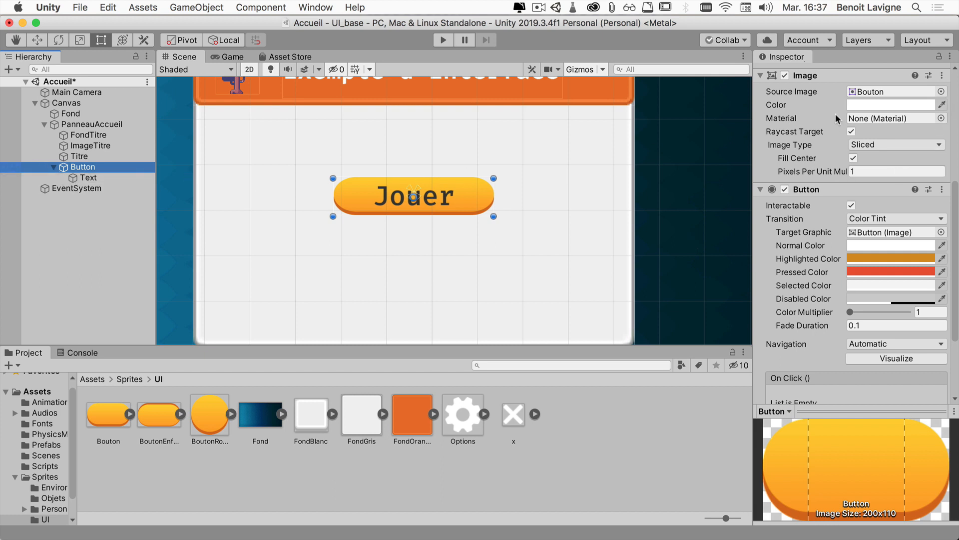
{"action": "left_click", "coordinate": [887, 91]}
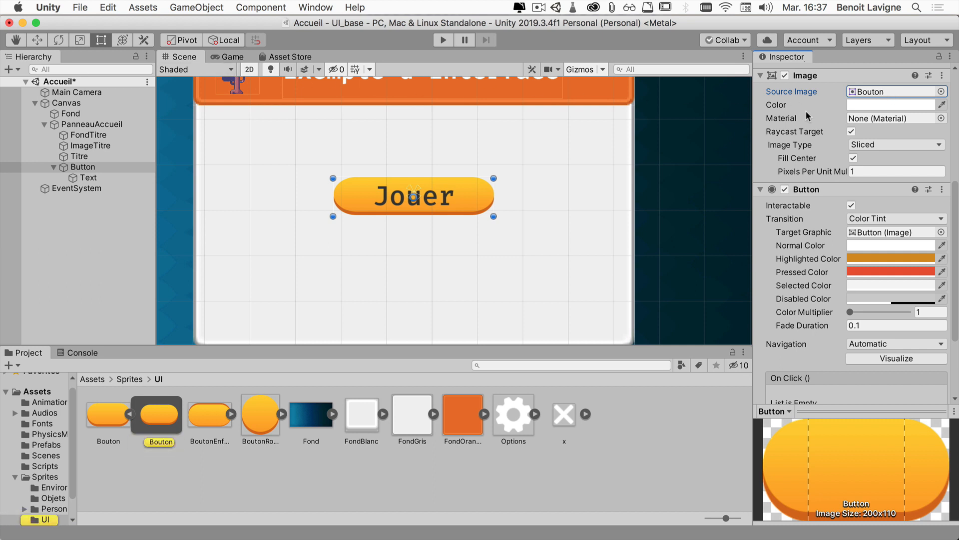
Rename the Button object as Button_Jouer and collapse its children in the Hierarchy.
{"action": "scroll", "coordinate": [800, 169], "scroll_direction": "up", "scroll_amount": 5}
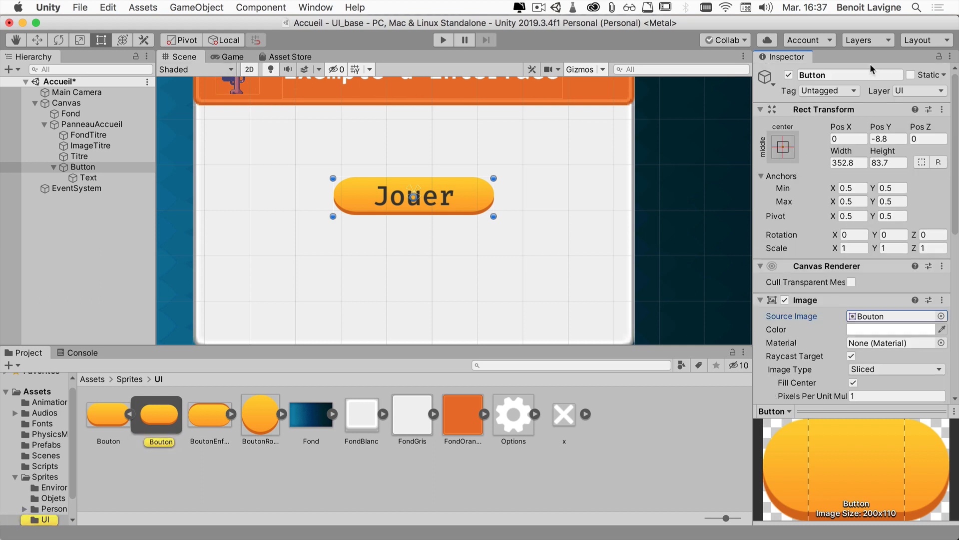
{"action": "left_click", "coordinate": [846, 70]}
{"action": "left_click", "coordinate": [852, 75]}
{"action": "key", "text": "Right"}
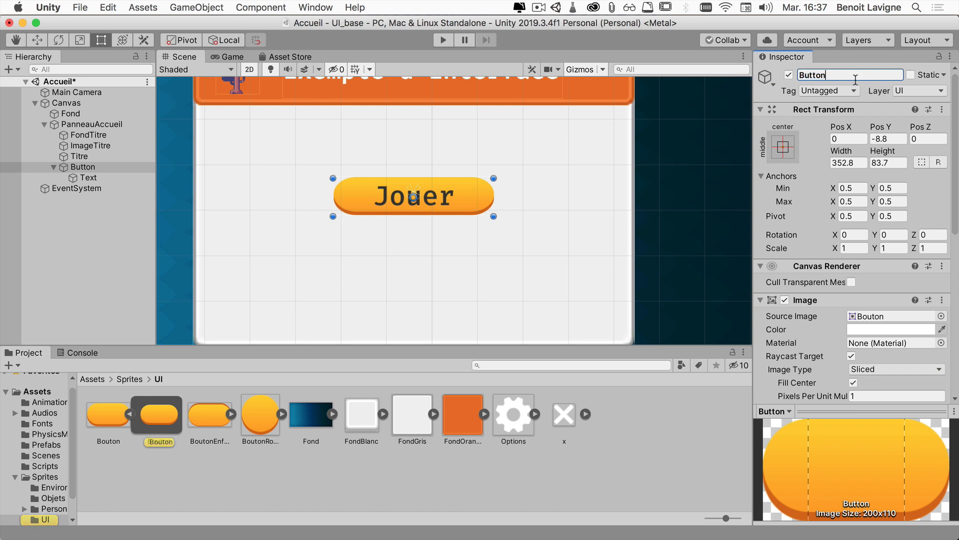
{"action": "type", "text": "_Jou"}
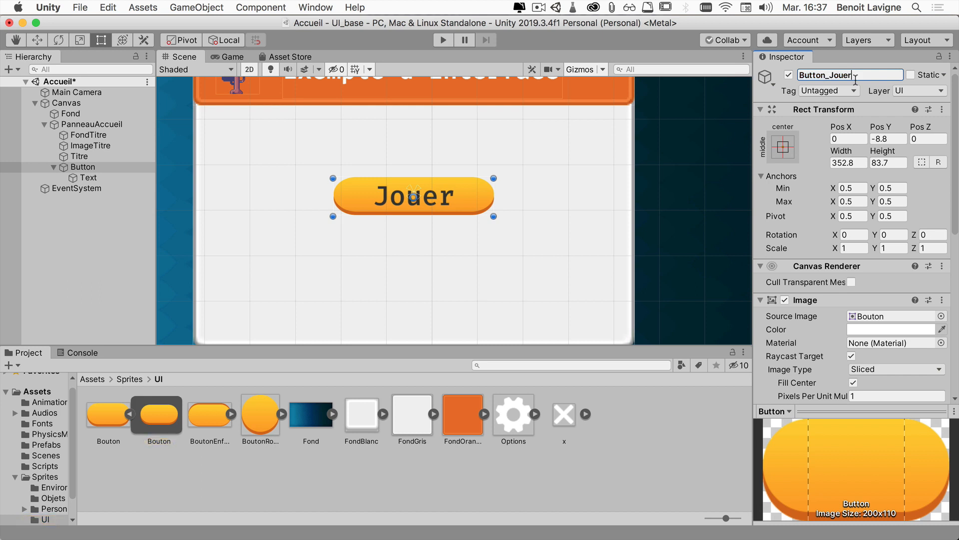
{"action": "type", "text": "er"}
{"action": "key", "text": "Return"}
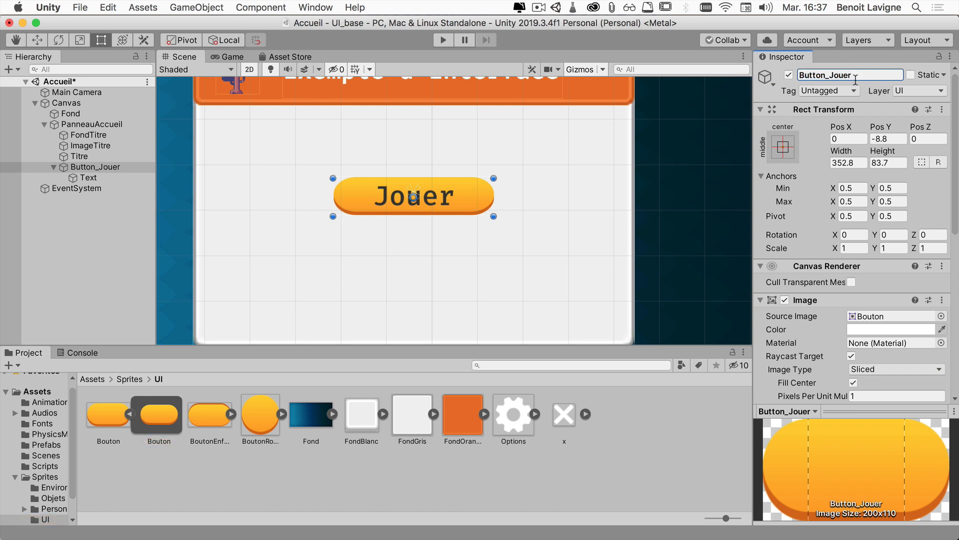
{"action": "left_click", "coordinate": [55, 168]}
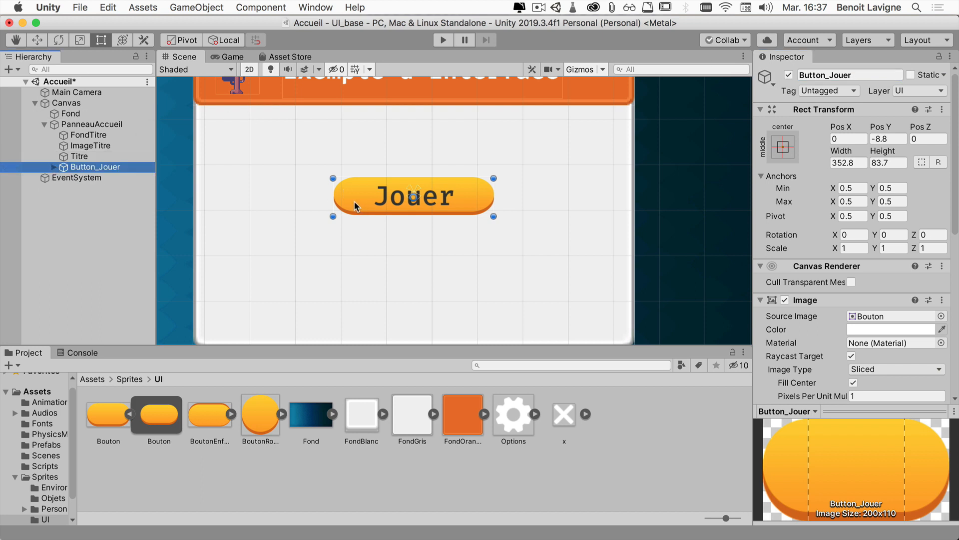
Duplicate Button_Jouer and move the copy straight down below the original, to a Pos Y of about -154.
{"action": "left_click", "coordinate": [75, 168]}
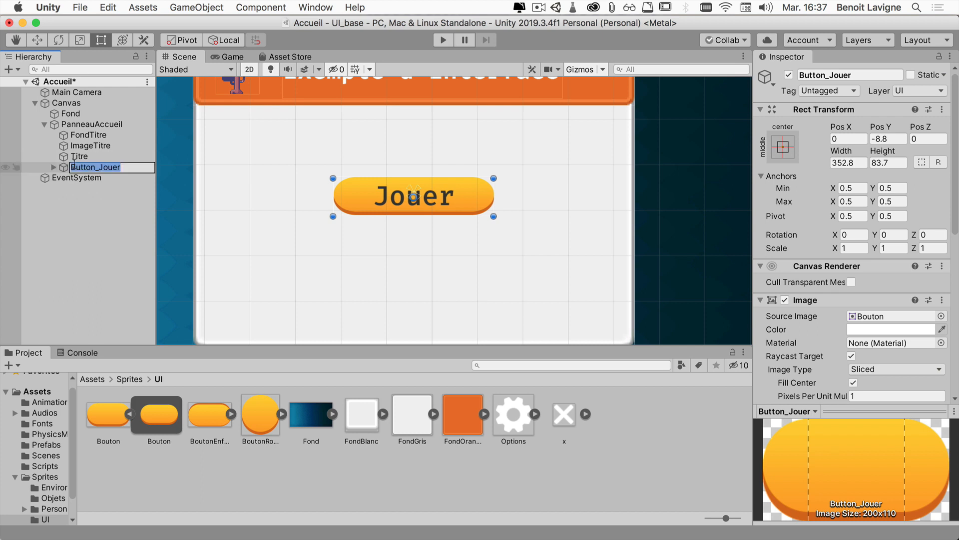
{"action": "key", "text": "Return"}
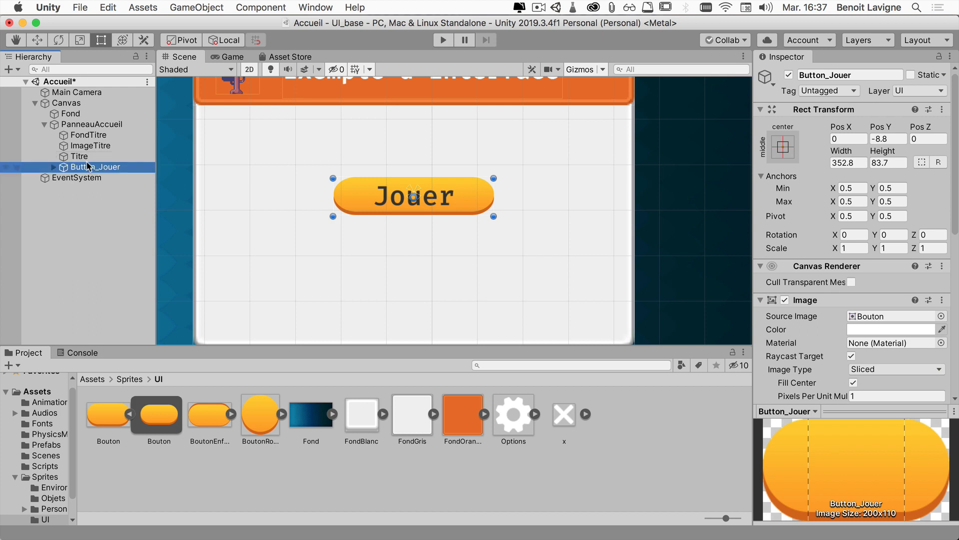
{"action": "key", "text": "super+d"}
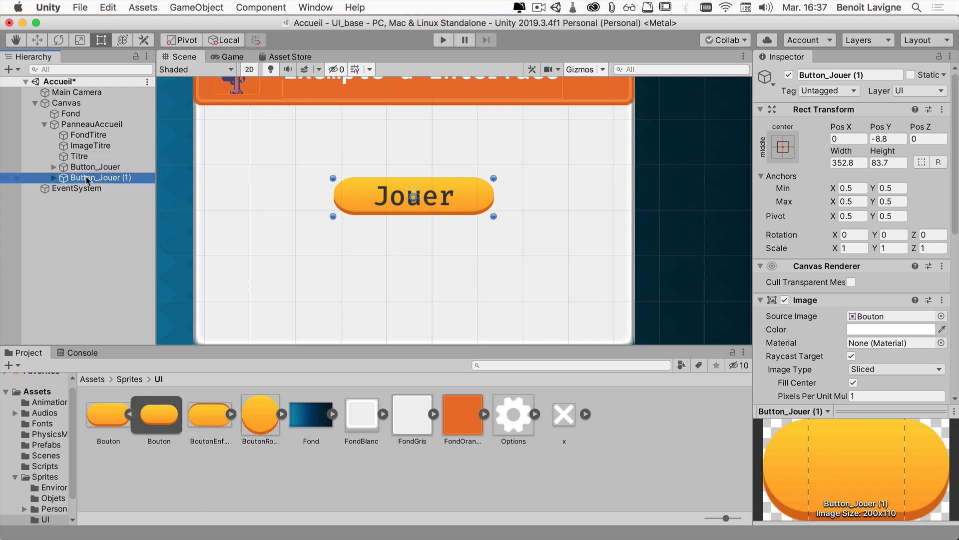
{"action": "left_click_drag", "start_coordinate": [354, 199], "coordinate": [348, 267]}
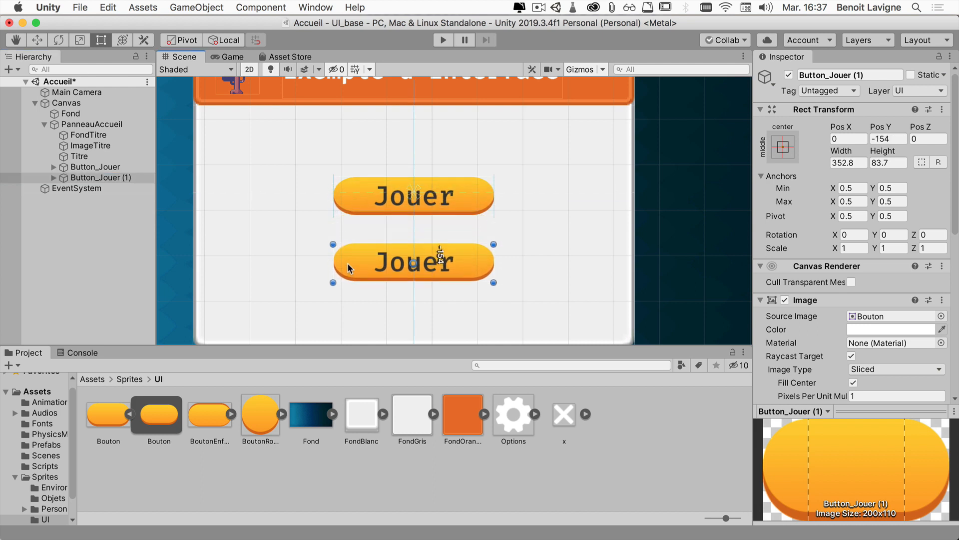
Rename the duplicated button object as Button_Quitter.
{"action": "left_click", "coordinate": [102, 177]}
{"action": "left_click", "coordinate": [831, 75]}
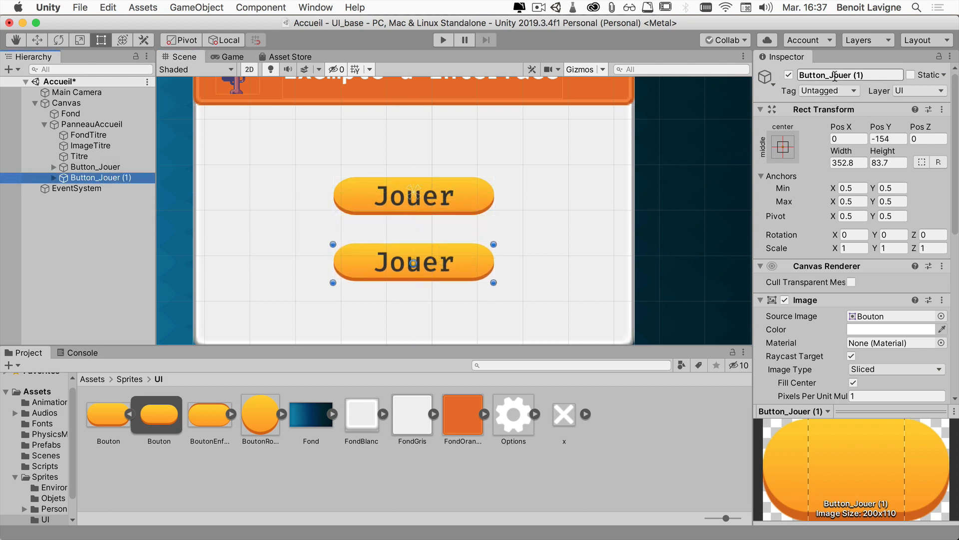
{"action": "left_click_drag", "start_coordinate": [830, 75], "coordinate": [869, 74]}
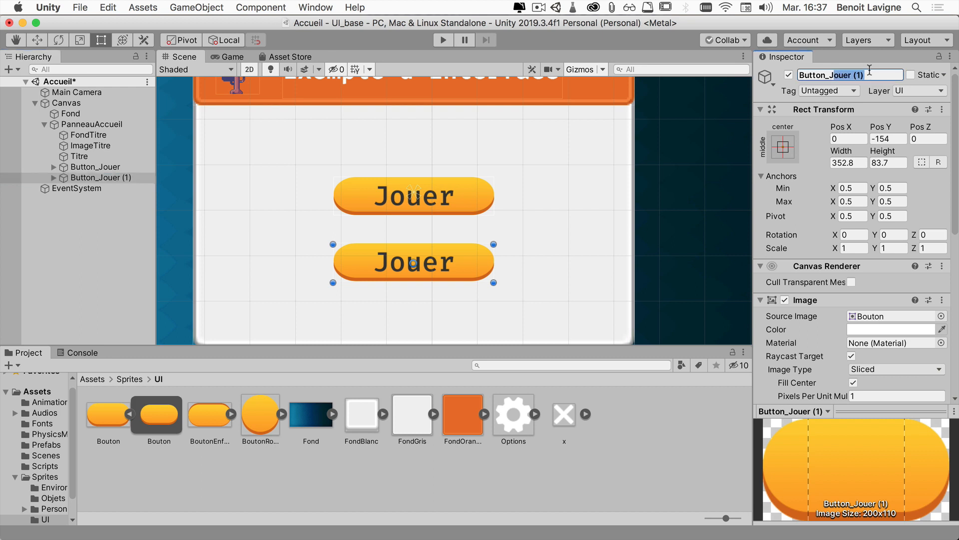
{"action": "type", "text": "J"}
{"action": "key", "text": "Return"}
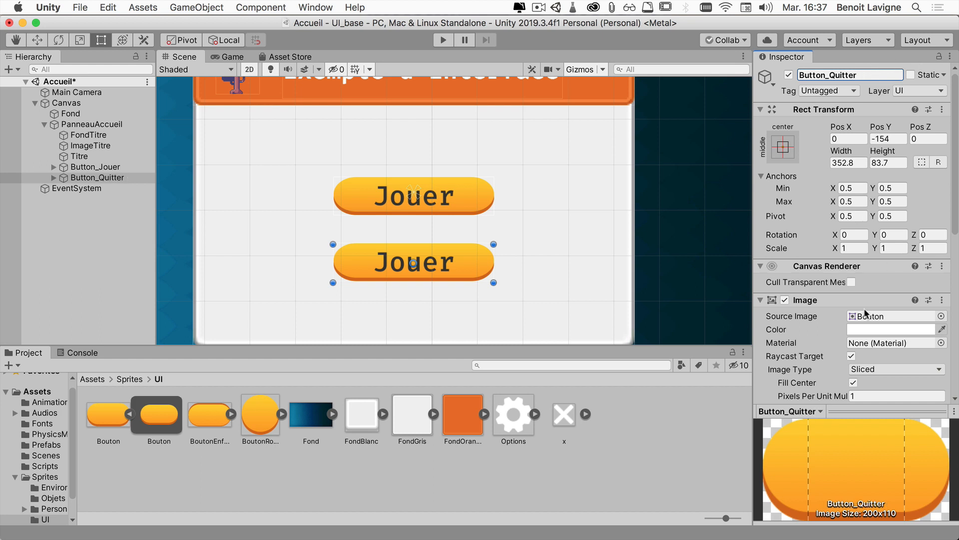
Change the label in Button_Quitter's Text child to "Quitter".
{"action": "scroll", "coordinate": [850, 344], "scroll_direction": "down", "scroll_amount": 1}
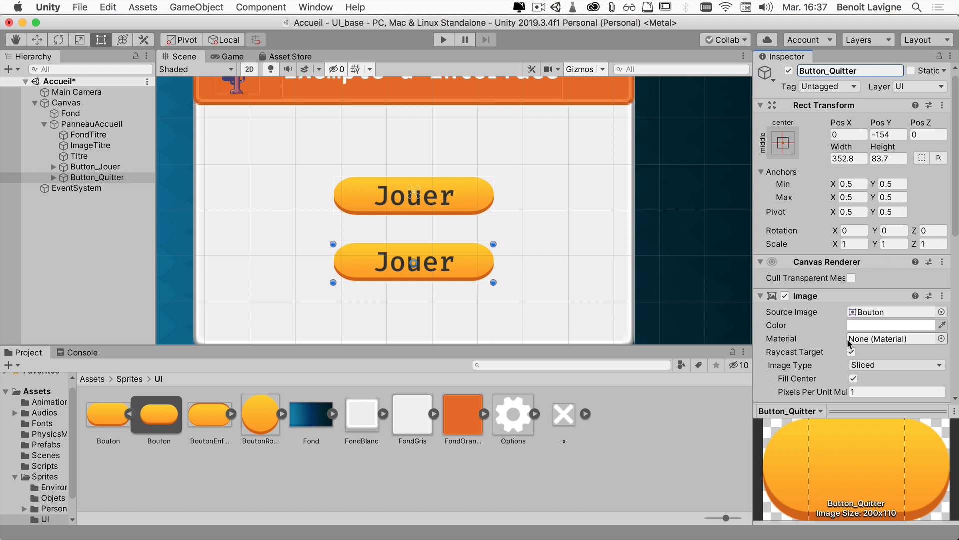
{"action": "left_click", "coordinate": [53, 177]}
{"action": "left_click", "coordinate": [91, 188]}
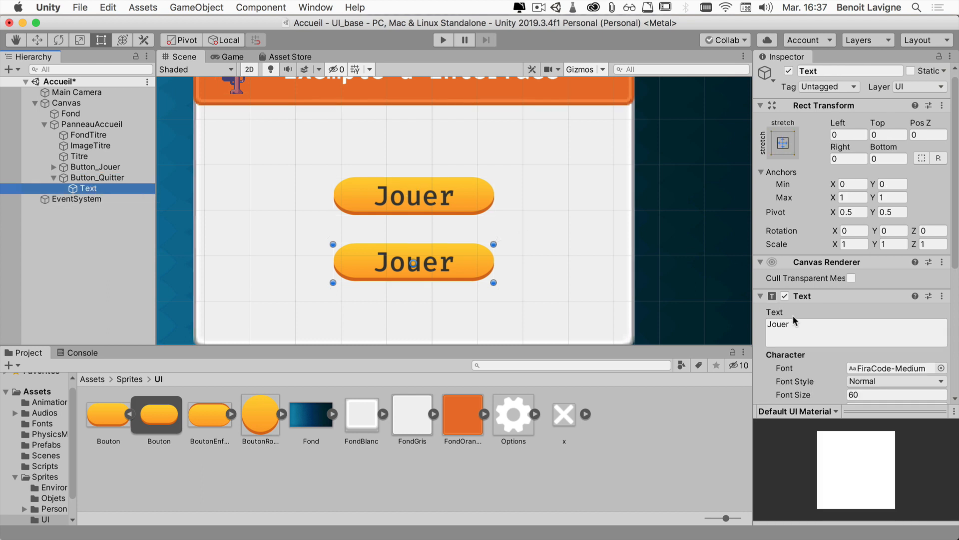
{"action": "left_click", "coordinate": [796, 323]}
{"action": "type", "text": "Quitter"}
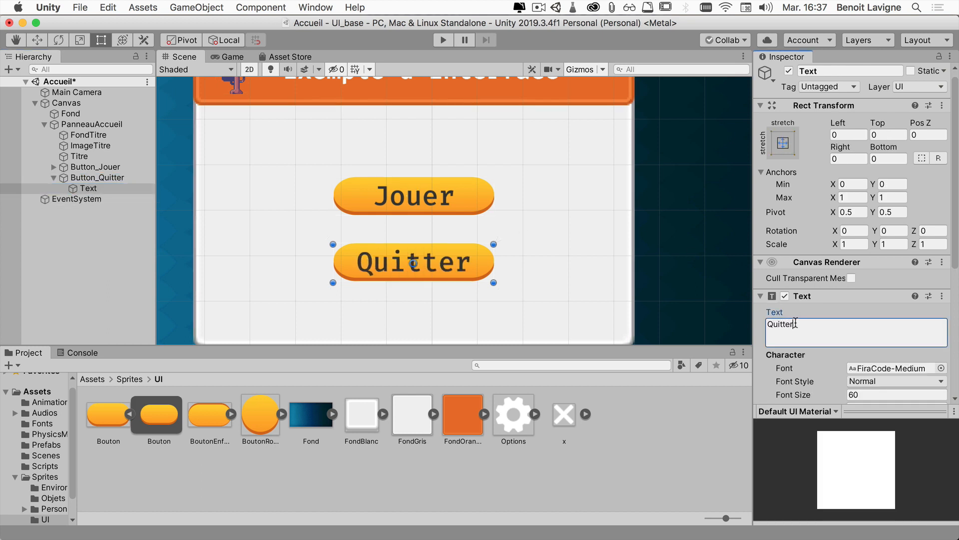
Reset the Button component of Button_Quitter to its default settings.
{"action": "left_click", "coordinate": [87, 181]}
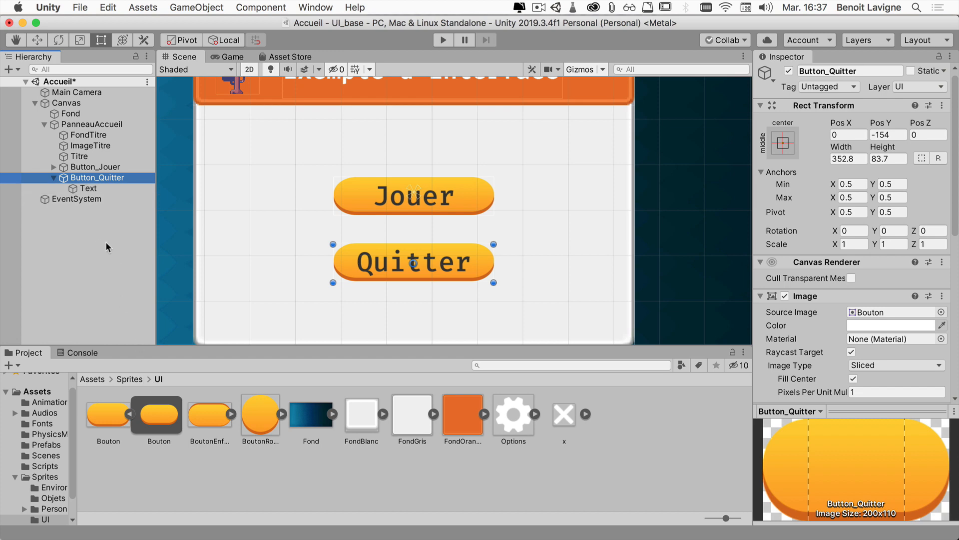
{"action": "scroll", "coordinate": [829, 342], "scroll_direction": "down", "scroll_amount": 5}
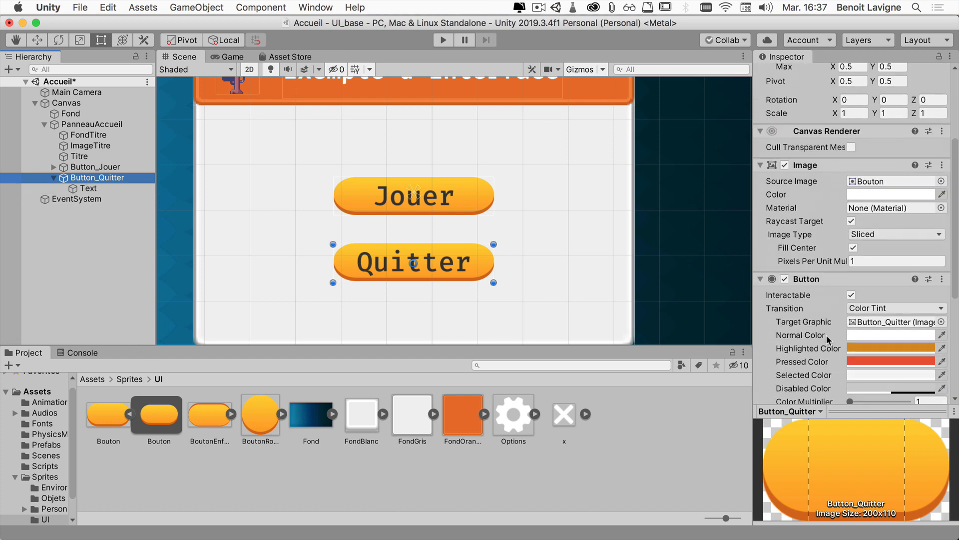
{"action": "scroll", "coordinate": [829, 339], "scroll_direction": "down", "scroll_amount": 3}
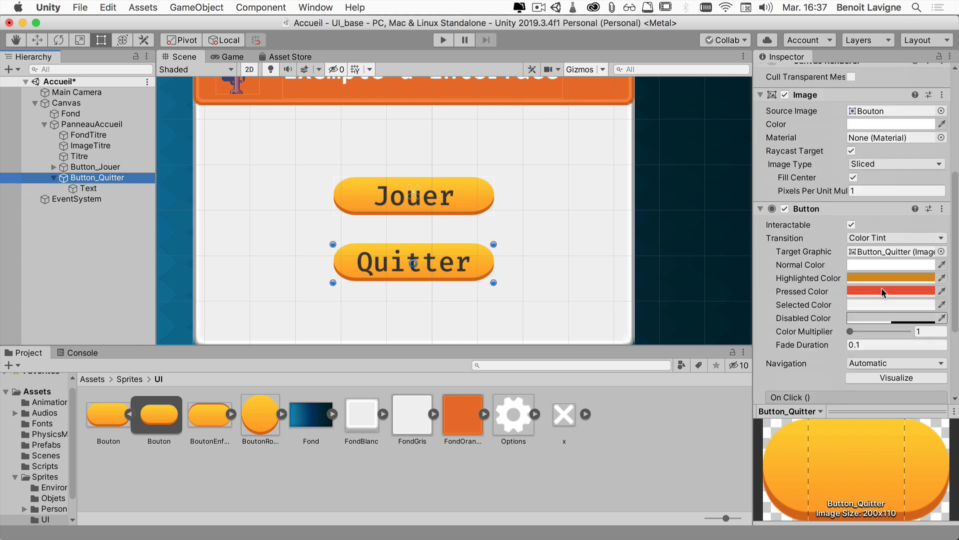
{"action": "left_click", "coordinate": [941, 213]}
{"action": "left_click", "coordinate": [899, 223]}
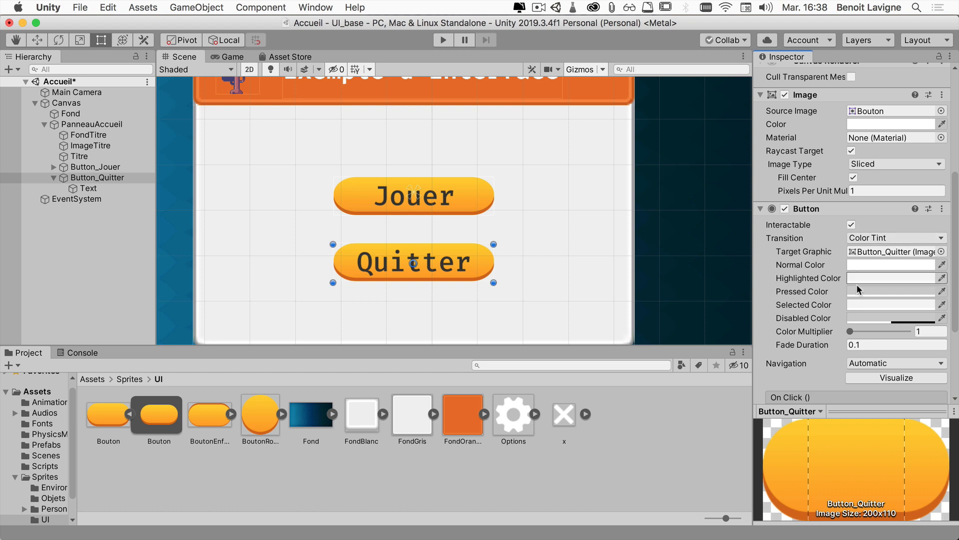
Set Button_Quitter's Transition to Sprite Swap and assign the BoutonEnfonce sprite as its Pressed Sprite.
{"action": "left_click", "coordinate": [878, 237]}
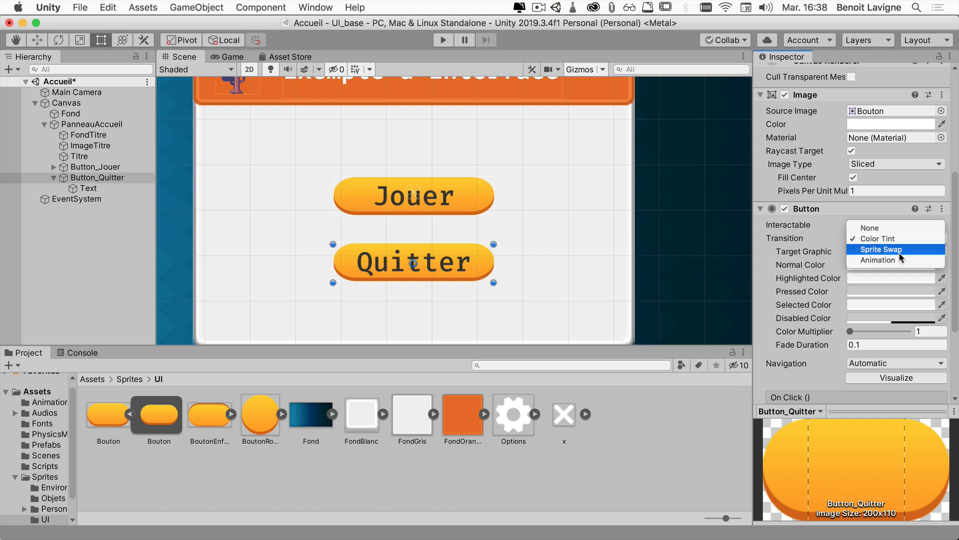
{"action": "left_click", "coordinate": [898, 252]}
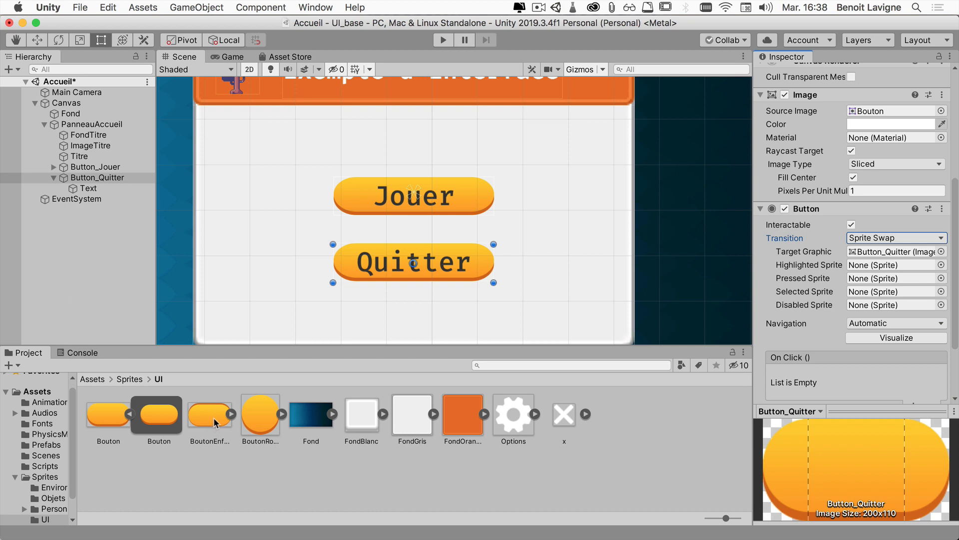
{"action": "left_click", "coordinate": [129, 414]}
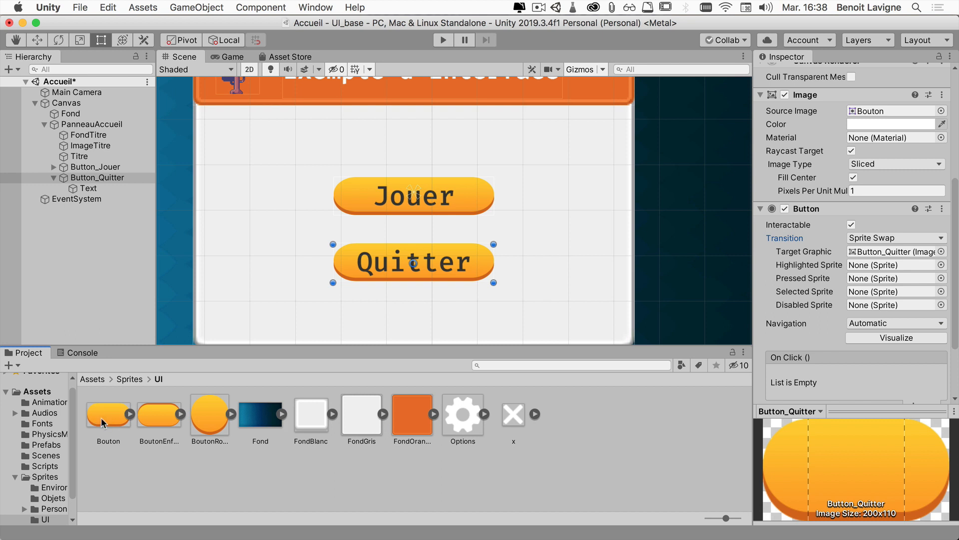
{"action": "left_click_drag", "start_coordinate": [152, 419], "coordinate": [858, 281]}
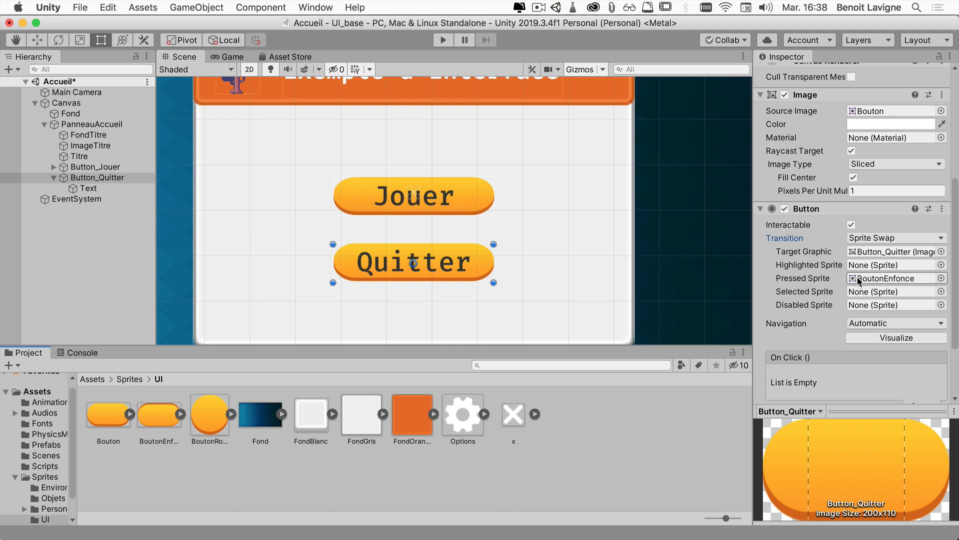
Set the left and right borders of the BoutonEnfonce sprite to 48 in the Sprite Editor and apply them.
{"action": "left_click", "coordinate": [155, 417]}
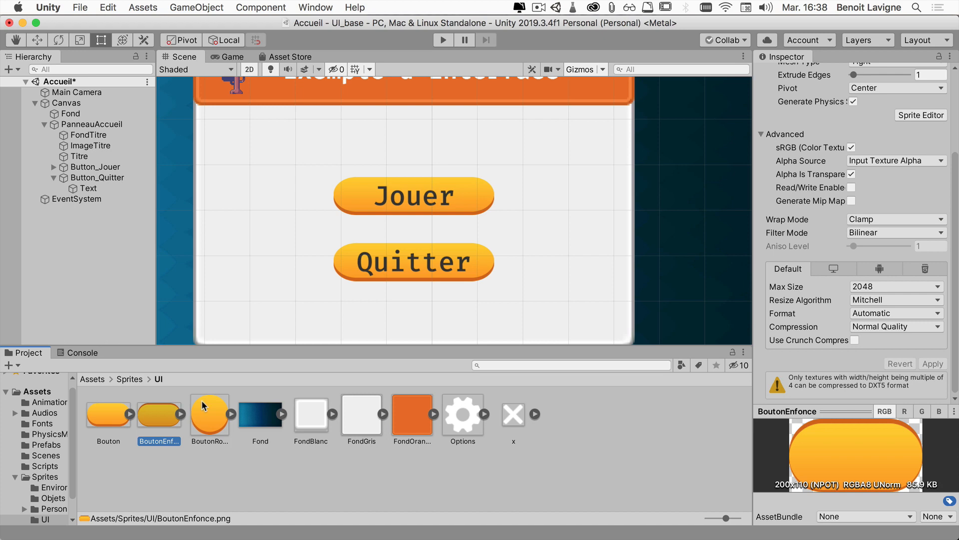
{"action": "scroll", "coordinate": [859, 160], "scroll_direction": "up", "scroll_amount": 3}
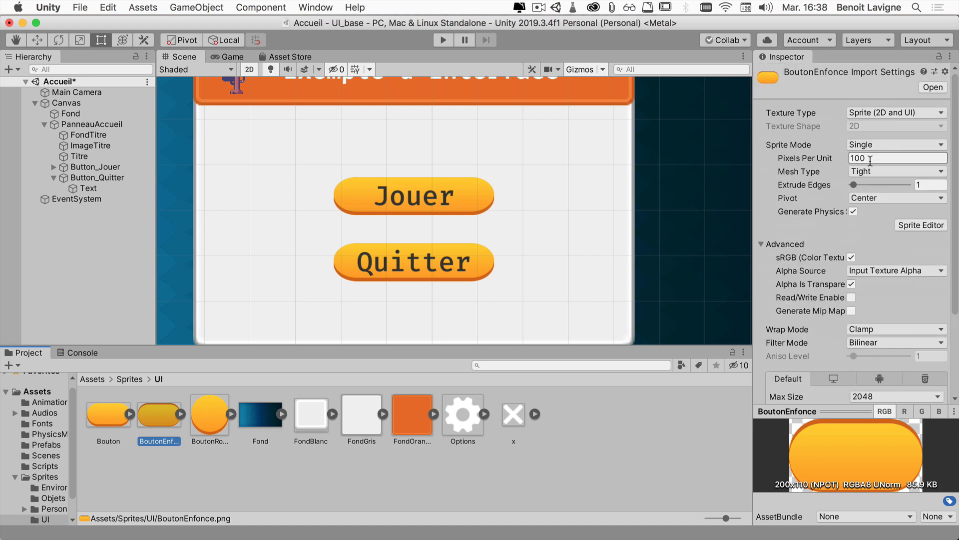
{"action": "left_click", "coordinate": [919, 223]}
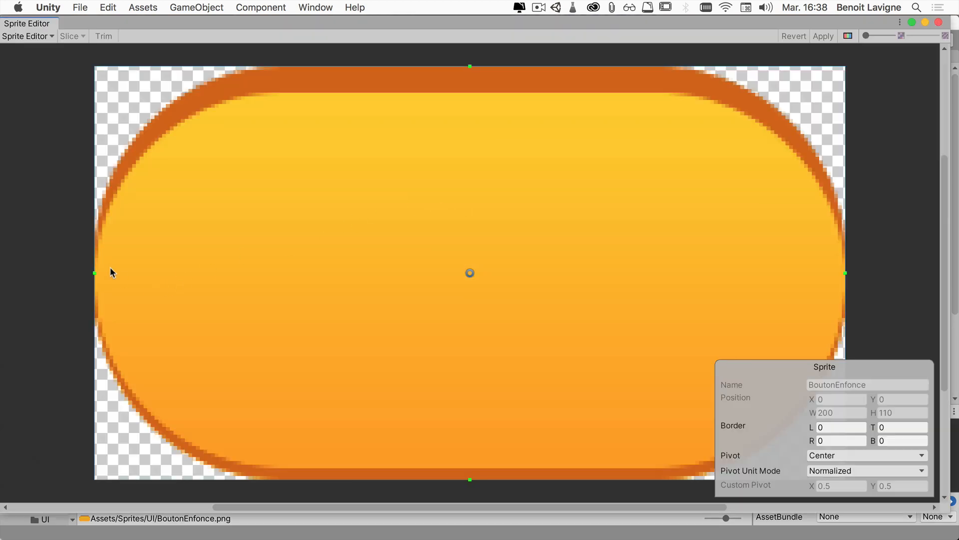
{"action": "left_click_drag", "start_coordinate": [94, 273], "coordinate": [276, 279]}
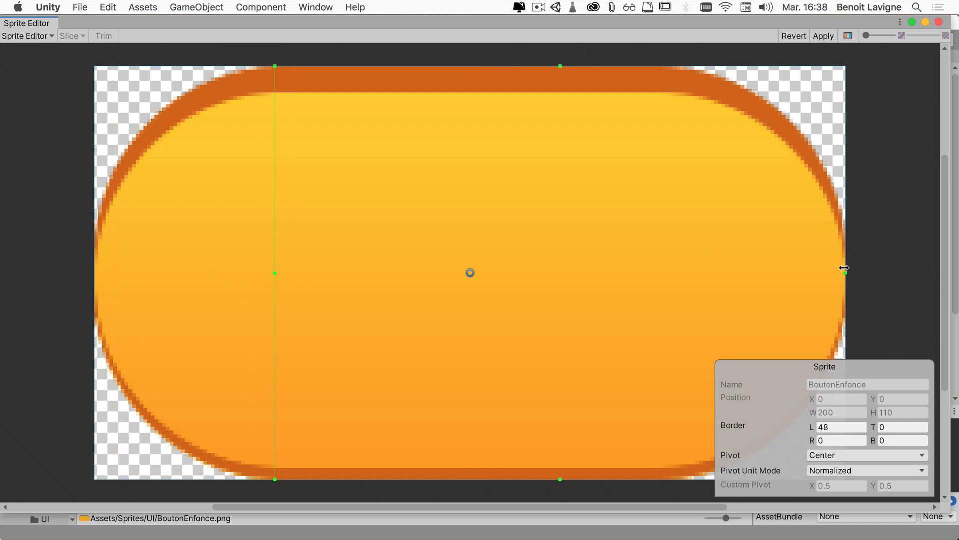
{"action": "left_click_drag", "start_coordinate": [845, 271], "coordinate": [665, 263]}
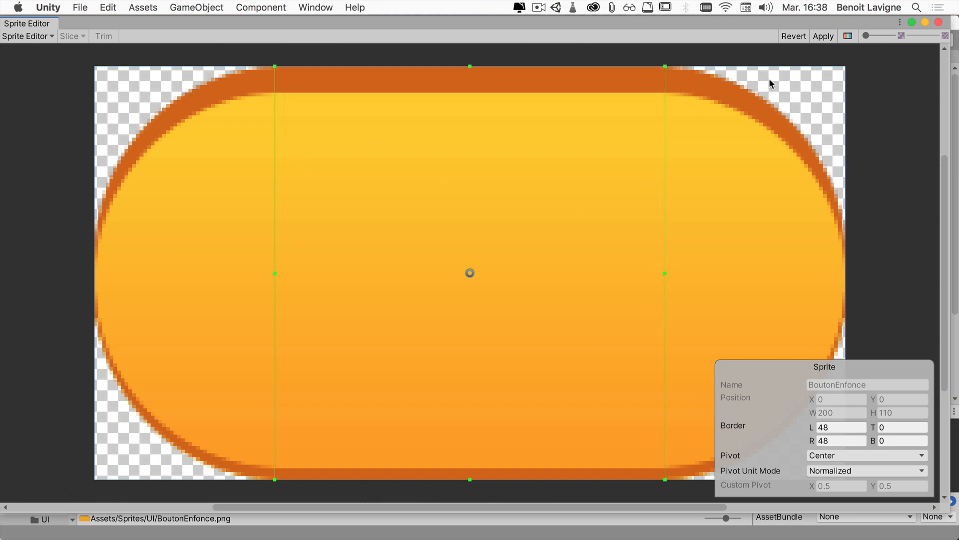
{"action": "left_click", "coordinate": [823, 36]}
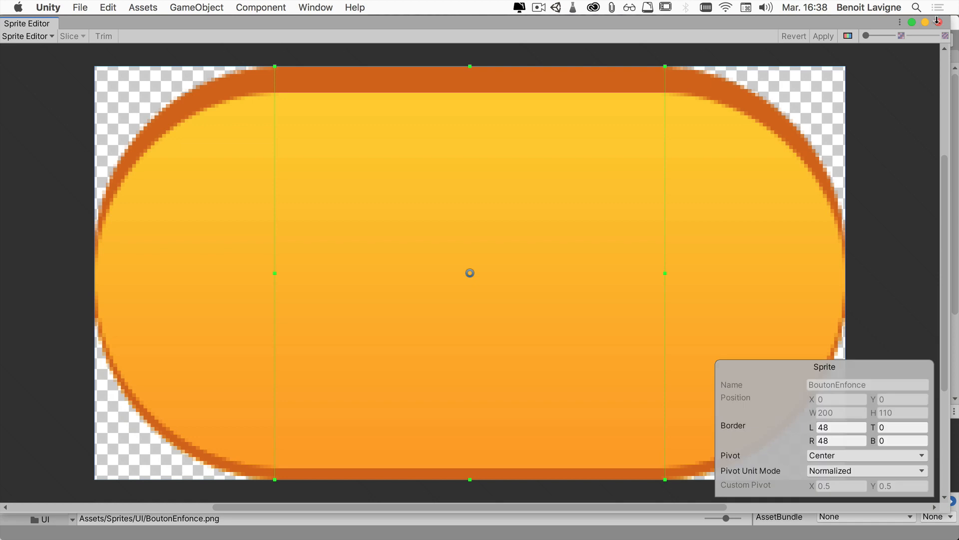
{"action": "left_click", "coordinate": [939, 22]}
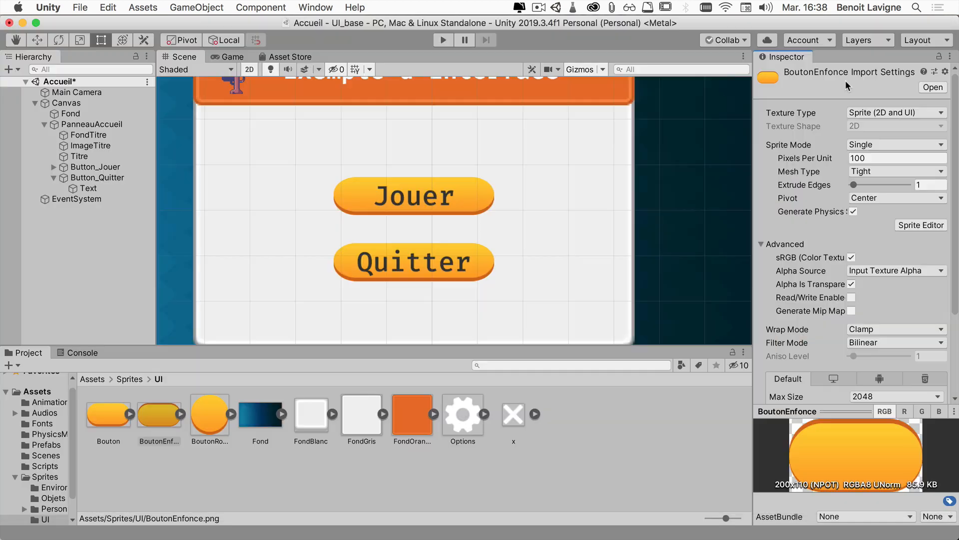
Run the scene, test the "Quitter" button's pressed sprite, and stop the playback.
{"action": "left_click", "coordinate": [441, 41]}
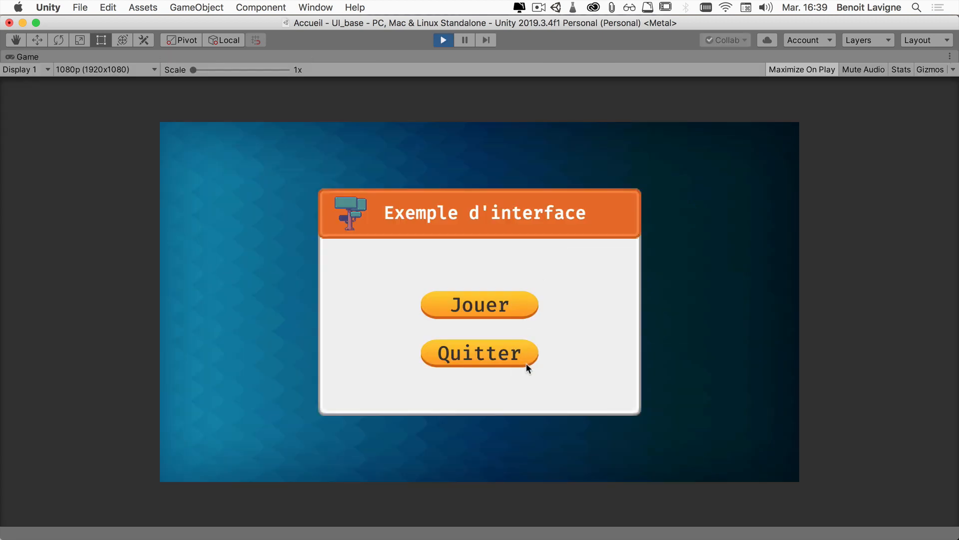
{"action": "left_click", "coordinate": [527, 356]}
{"action": "left_click", "coordinate": [441, 41]}
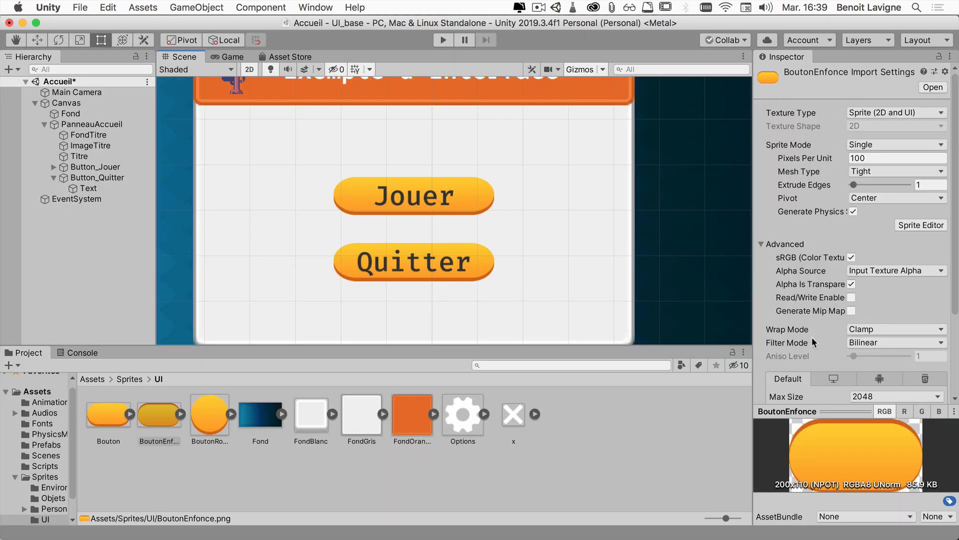
Review Button_Quitter's Image and Button settings, including the available Transition types and the assigned state sprites.
{"action": "scroll", "coordinate": [815, 334], "scroll_direction": "down", "scroll_amount": 1}
{"action": "left_click", "coordinate": [98, 177]}
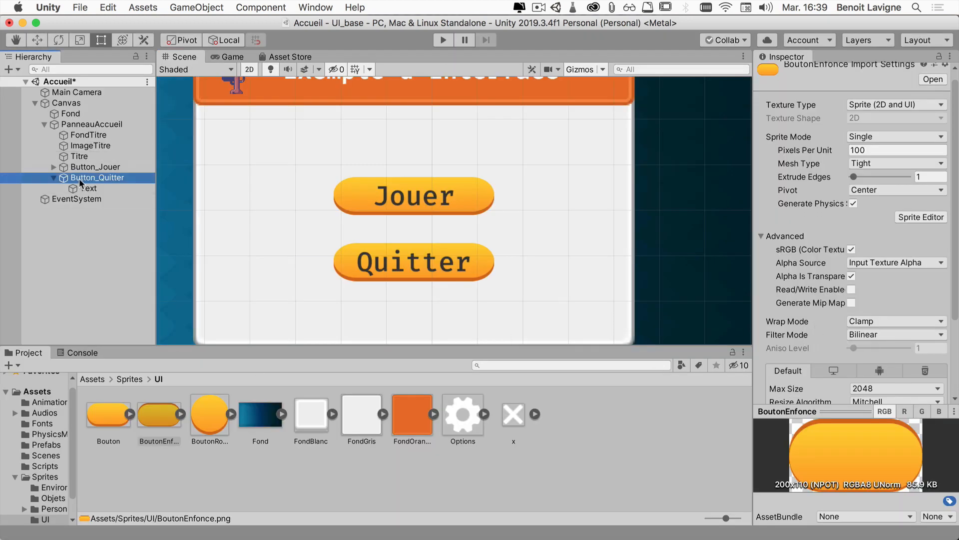
{"action": "scroll", "coordinate": [883, 330], "scroll_direction": "down", "scroll_amount": 5}
{"action": "scroll", "coordinate": [883, 331], "scroll_direction": "down", "scroll_amount": 5}
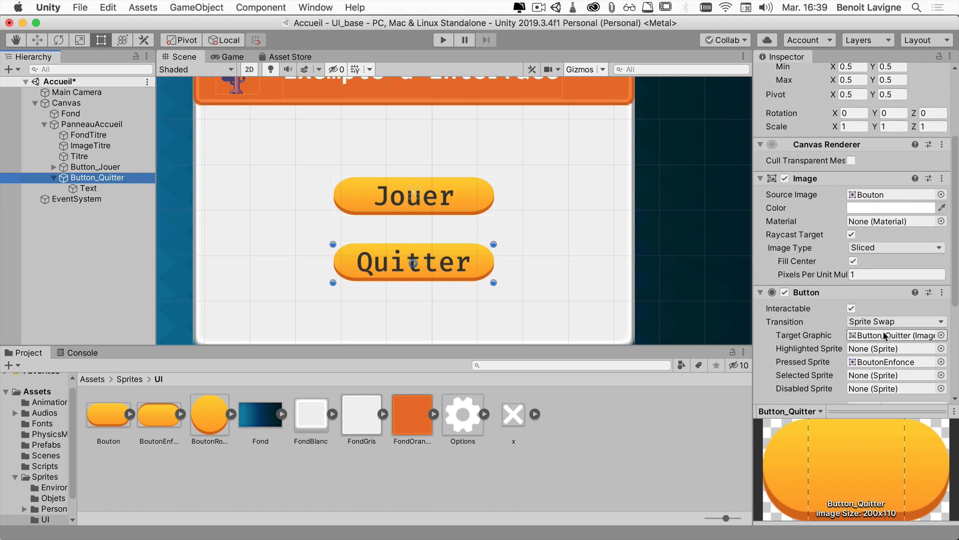
{"action": "left_click", "coordinate": [861, 291]}
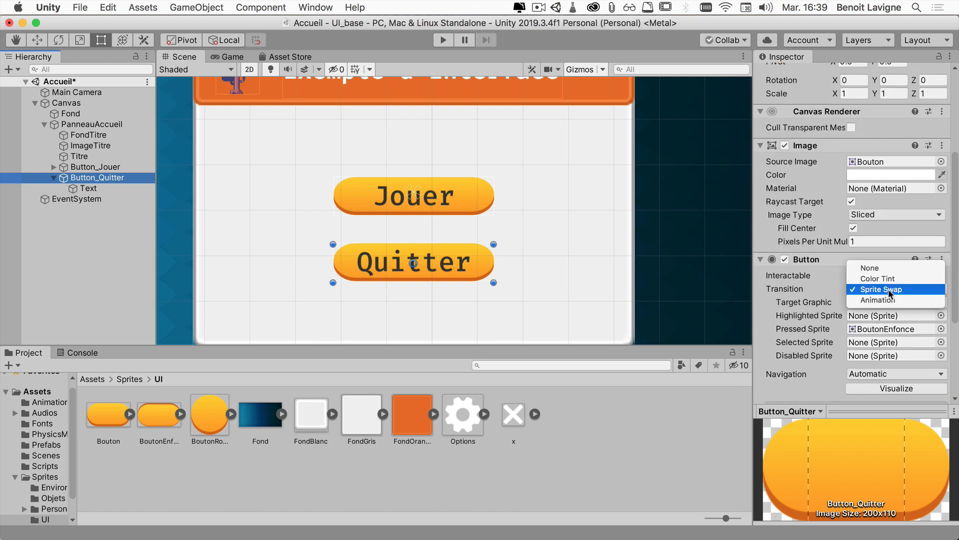
{"action": "left_click", "coordinate": [801, 289]}
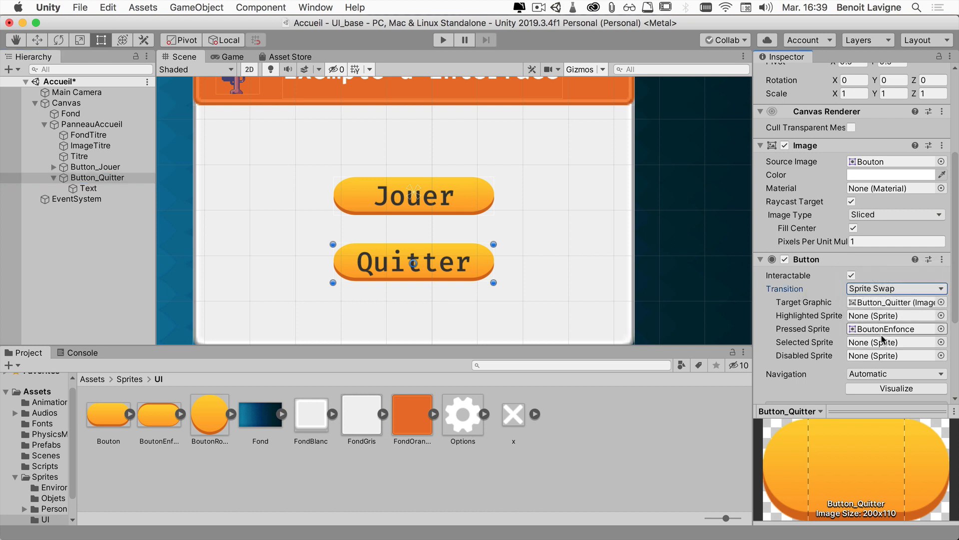
{"action": "scroll", "coordinate": [883, 344], "scroll_direction": "up", "scroll_amount": 1}
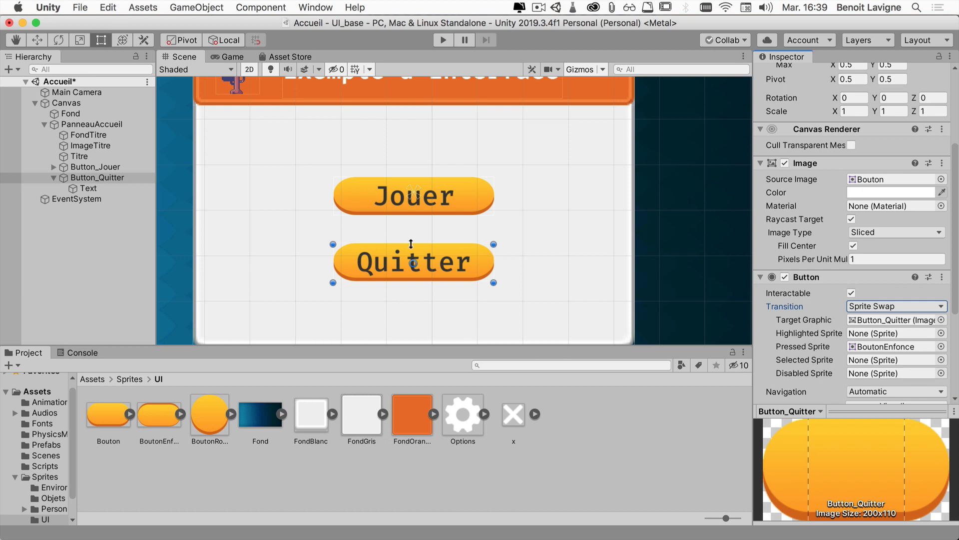
Collapse Button_Quitter's children in the Hierarchy and show both buttons within the whole panel in the scene.
{"action": "scroll", "coordinate": [408, 243], "scroll_direction": "down", "scroll_amount": 3}
{"action": "scroll", "coordinate": [408, 243], "scroll_direction": "down", "scroll_amount": 2}
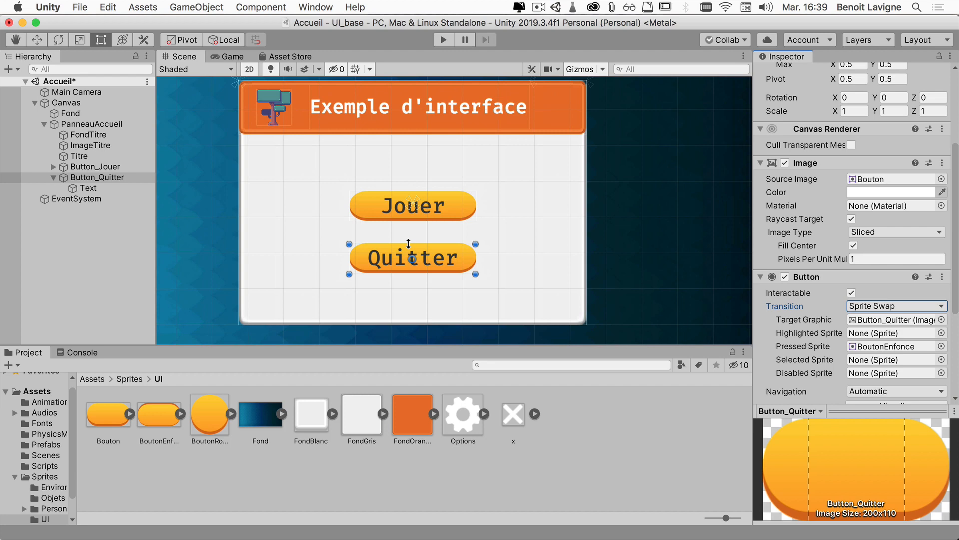
{"action": "left_click", "coordinate": [54, 178]}
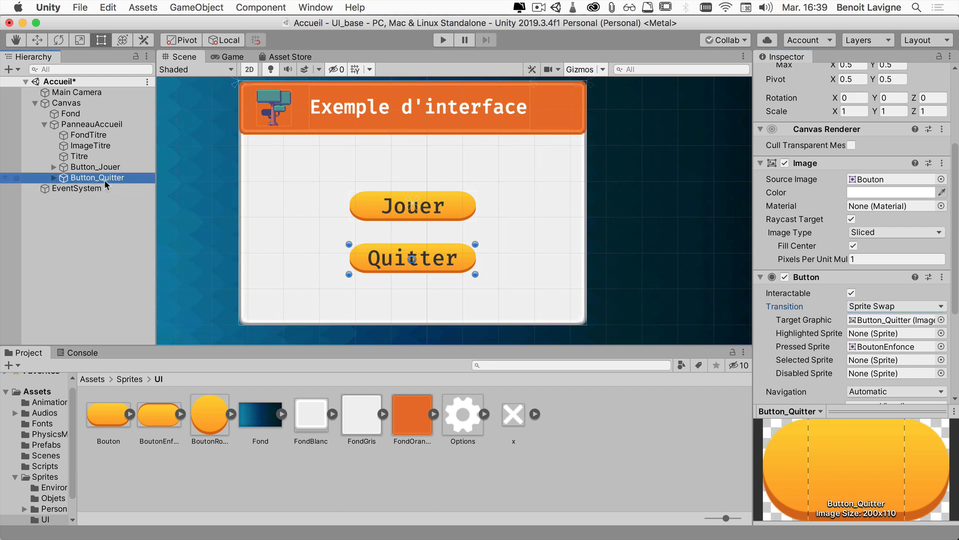
{"action": "scroll", "coordinate": [311, 284], "scroll_direction": "down", "scroll_amount": 4}
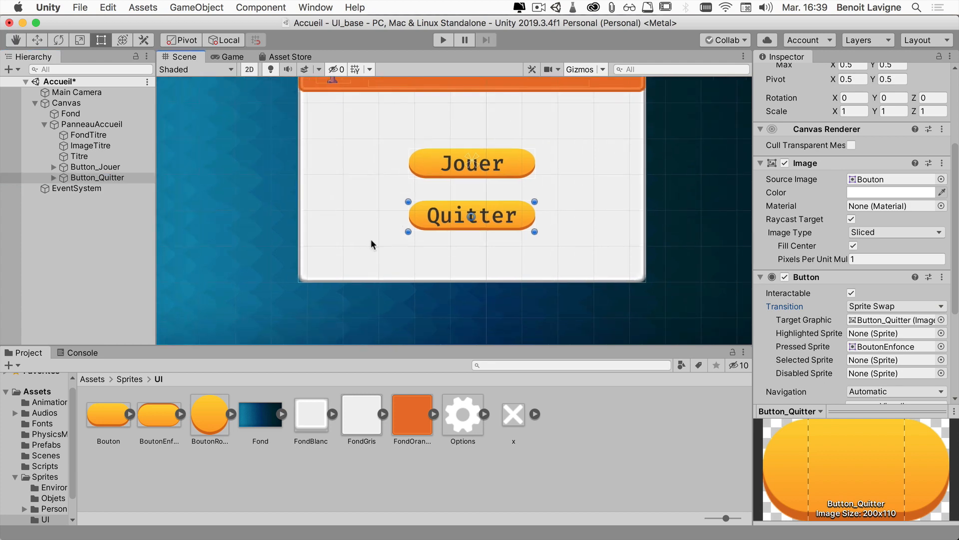
Add a standard UI Button as a child of PanneauAccueil.
{"action": "scroll", "coordinate": [371, 244], "scroll_direction": "down", "scroll_amount": 1}
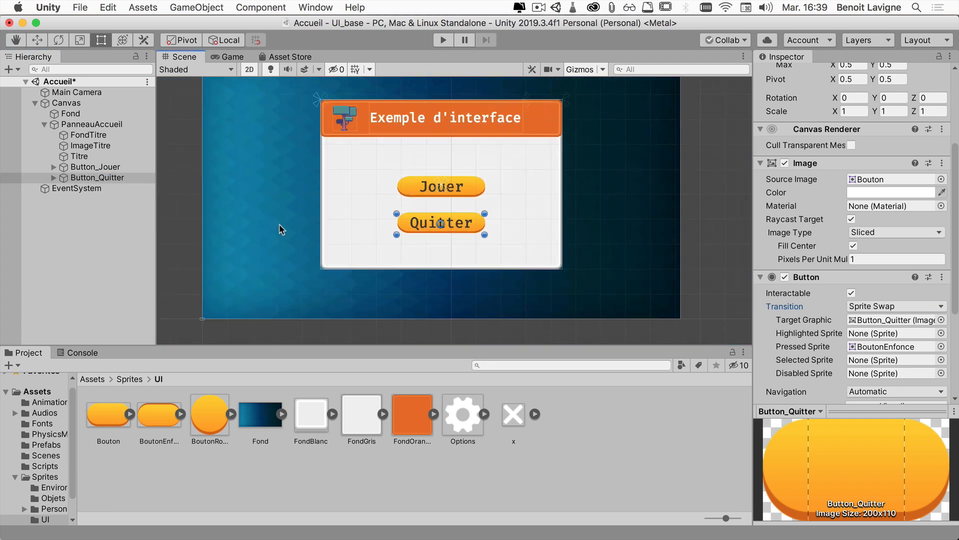
{"action": "left_click", "coordinate": [84, 127]}
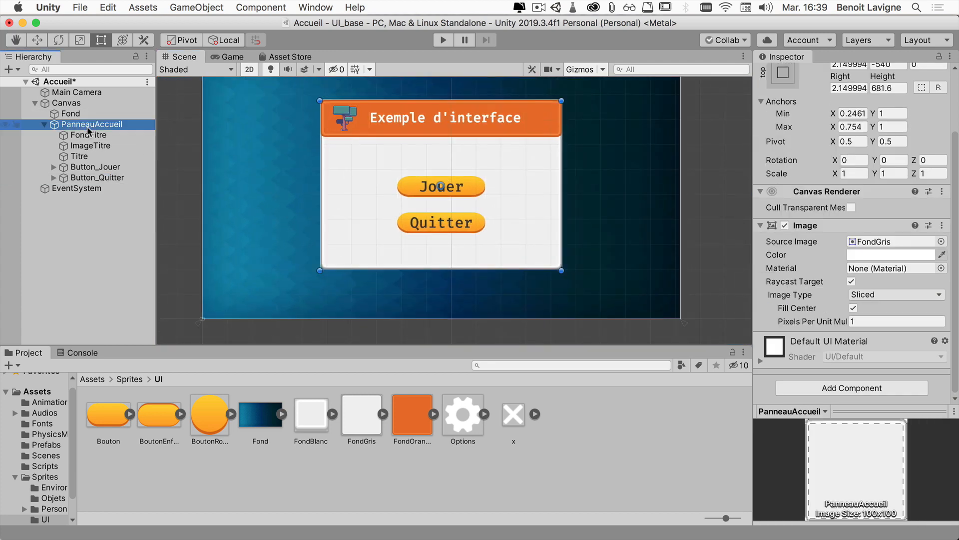
{"action": "right_click", "coordinate": [119, 121]}
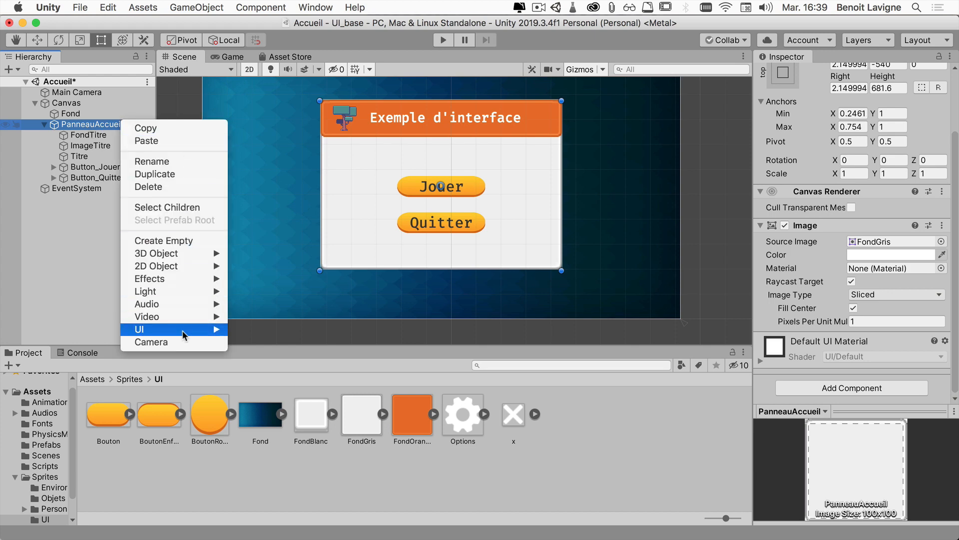
{"action": "mouse_move", "coordinate": [181, 331]}
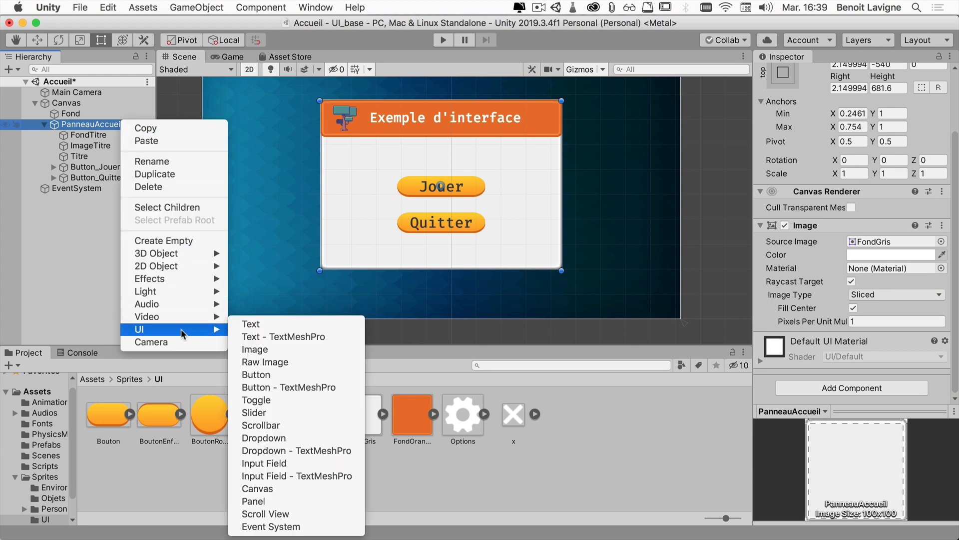
{"action": "left_click", "coordinate": [284, 379]}
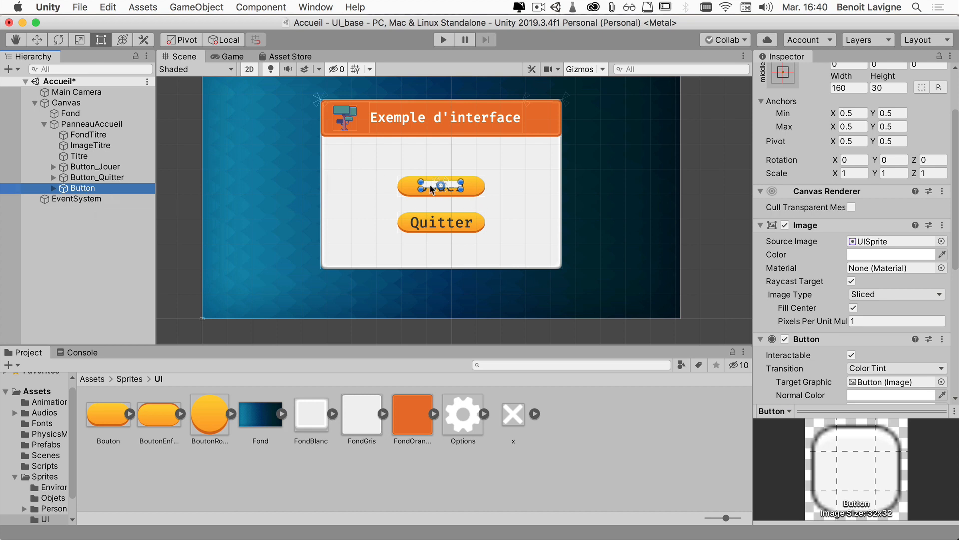
Make the new button, sized about 187 × 161, a direct child of Canvas between Fond and PanneauAccueil, placed in the canvas's lower-left corner.
{"action": "left_click_drag", "start_coordinate": [419, 186], "coordinate": [249, 267]}
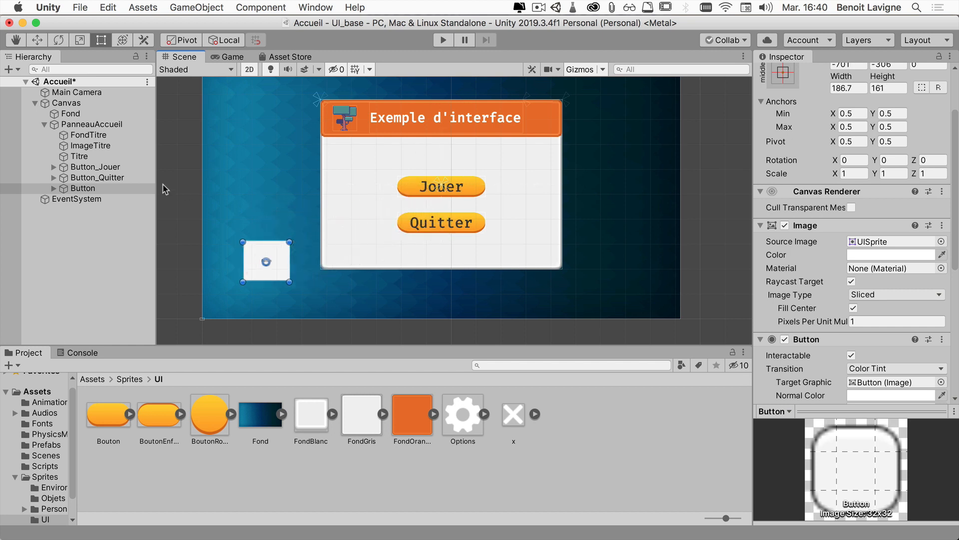
{"action": "left_click_drag", "start_coordinate": [73, 188], "coordinate": [80, 120]}
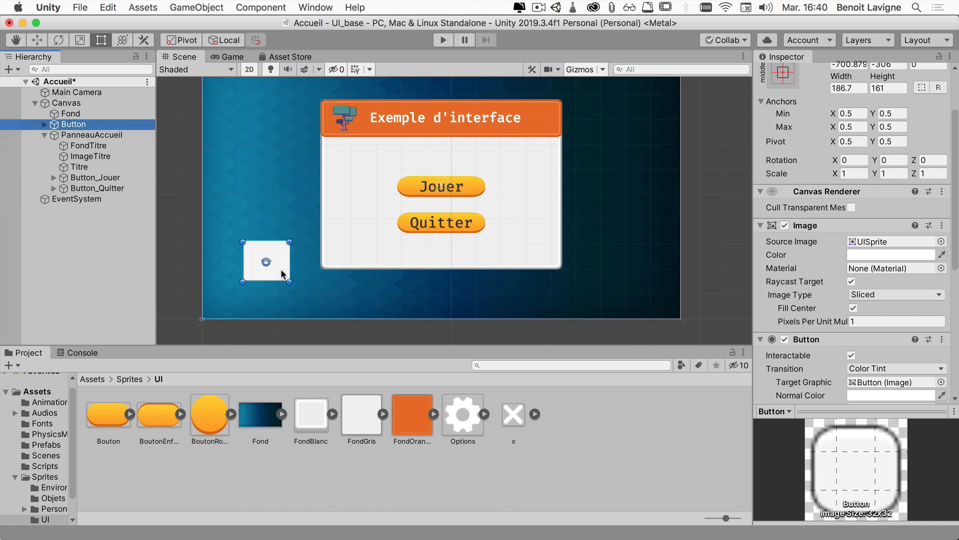
{"action": "left_click_drag", "start_coordinate": [274, 268], "coordinate": [239, 301]}
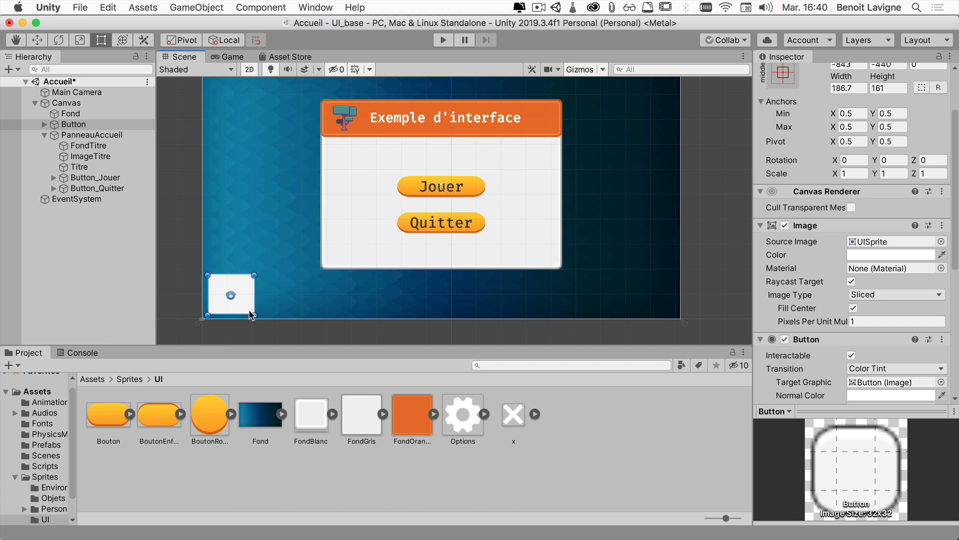
Assign the BoutonRond sprite as the new button's source image and set it to its native size.
{"action": "scroll", "coordinate": [250, 314], "scroll_direction": "up", "scroll_amount": 2}
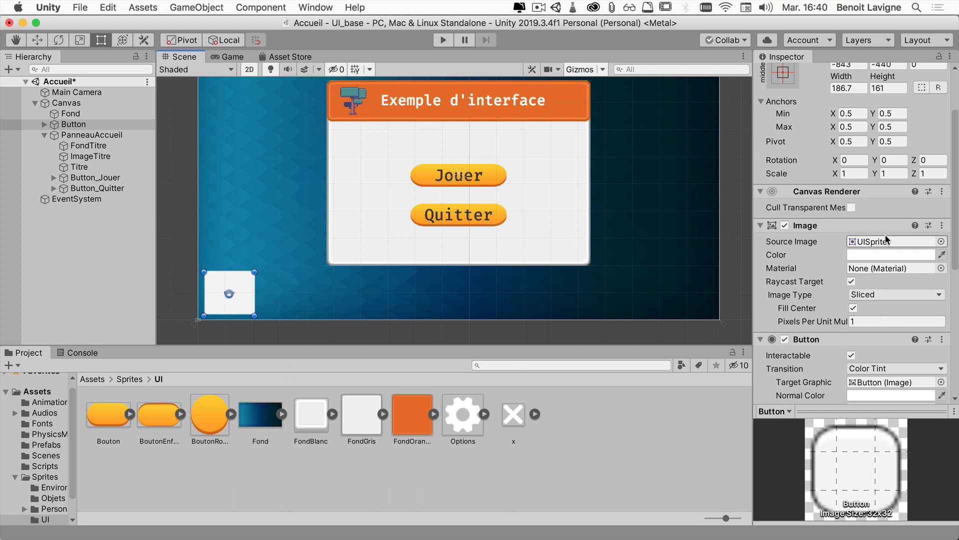
{"action": "left_click_drag", "start_coordinate": [204, 422], "coordinate": [872, 241]}
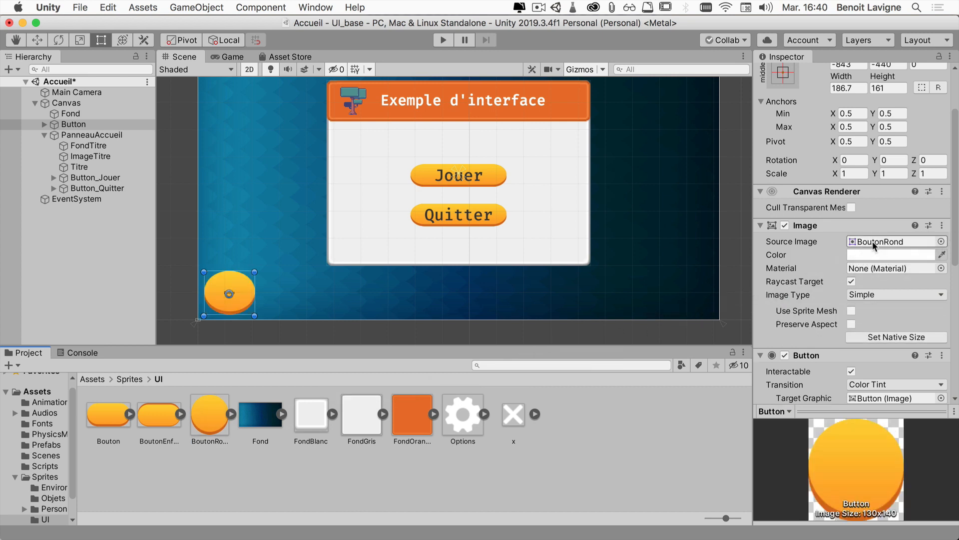
{"action": "left_click", "coordinate": [876, 335]}
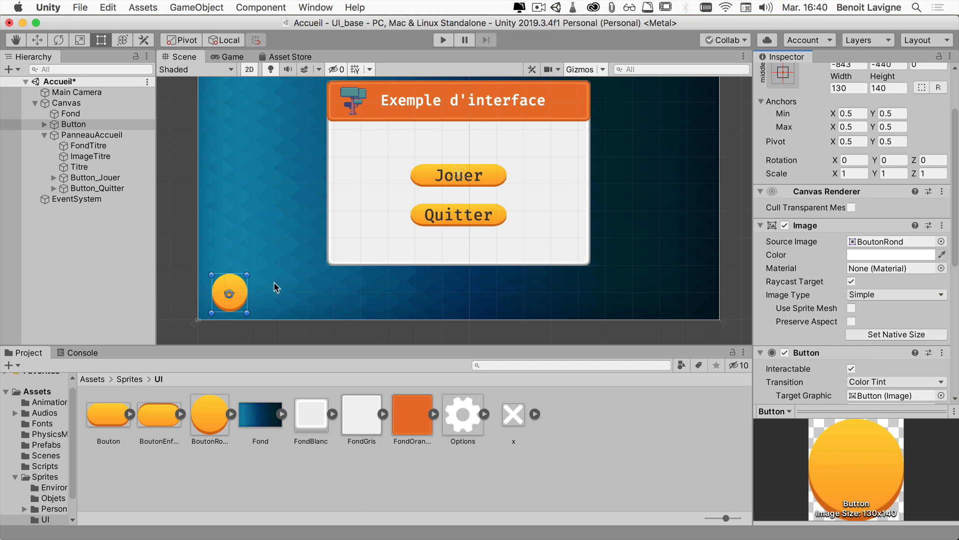
Rename the round button to Button_Options.
{"action": "scroll", "coordinate": [245, 301], "scroll_direction": "up", "scroll_amount": 2}
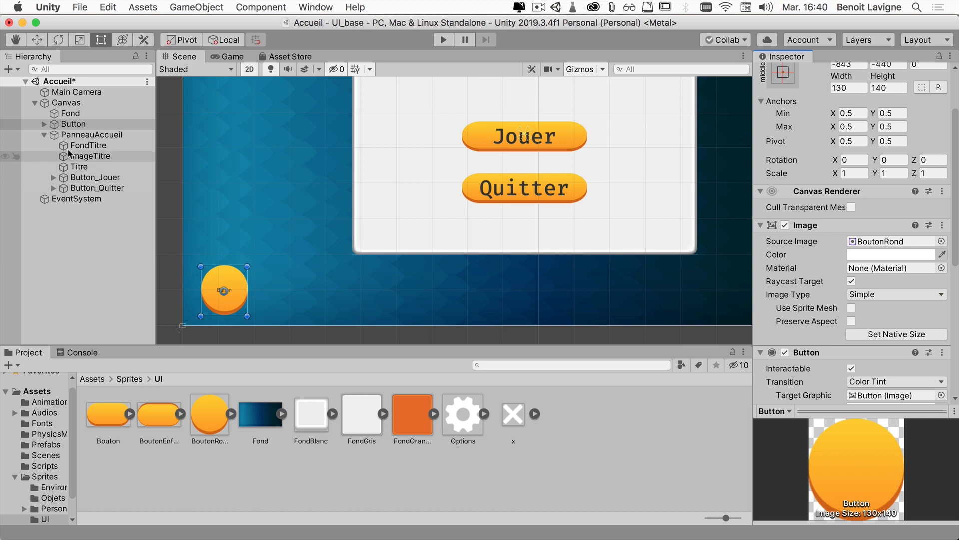
{"action": "scroll", "coordinate": [772, 211], "scroll_direction": "up", "scroll_amount": 5}
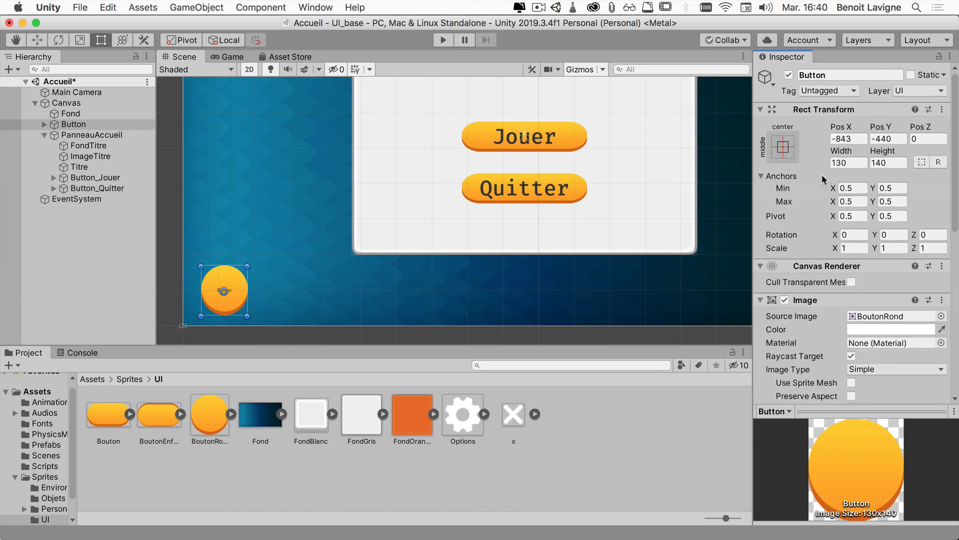
{"action": "left_click", "coordinate": [844, 75]}
{"action": "left_click", "coordinate": [855, 75]}
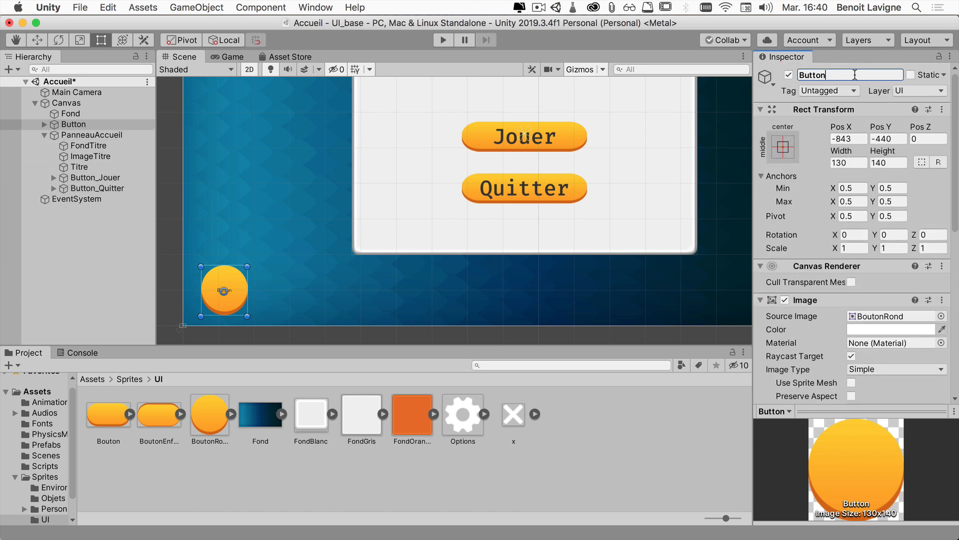
{"action": "type", "text": "_Options"}
{"action": "key", "text": "Return"}
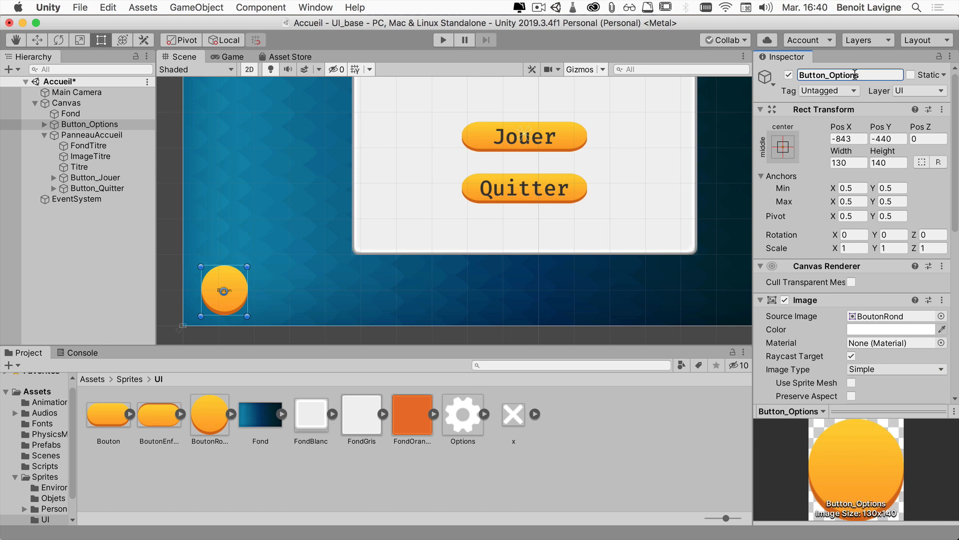
Delete the Text child of Button_Options.
{"action": "left_click", "coordinate": [50, 124]}
{"action": "left_click", "coordinate": [44, 125]}
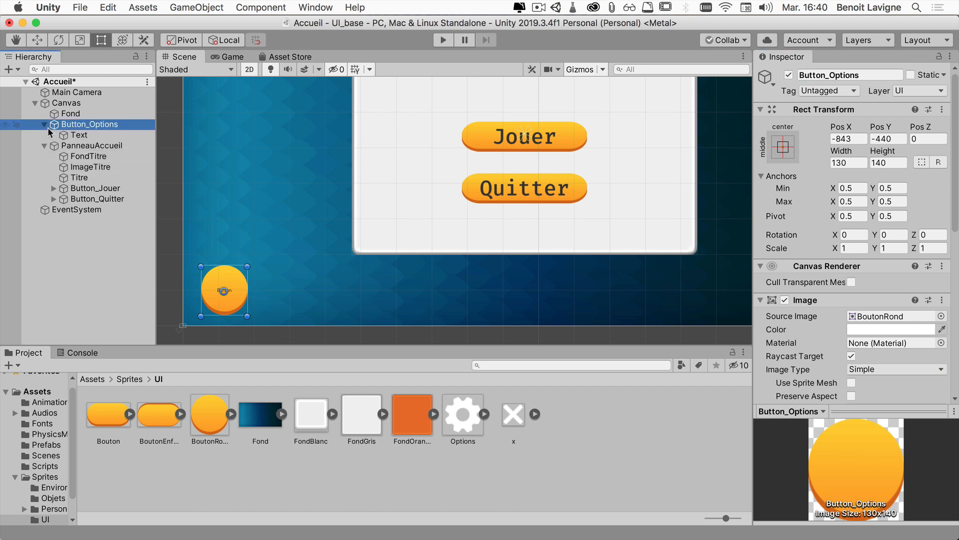
{"action": "left_click", "coordinate": [90, 135]}
{"action": "key", "text": "Delete"}
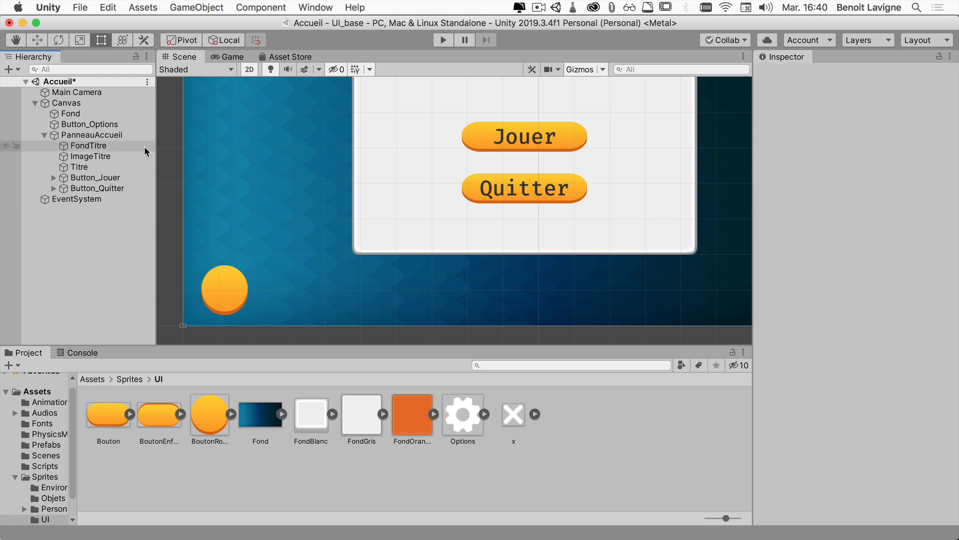
Add a UI Image as a child of Button_Options and assign the Options gear sprite as its source image.
{"action": "left_click", "coordinate": [107, 127]}
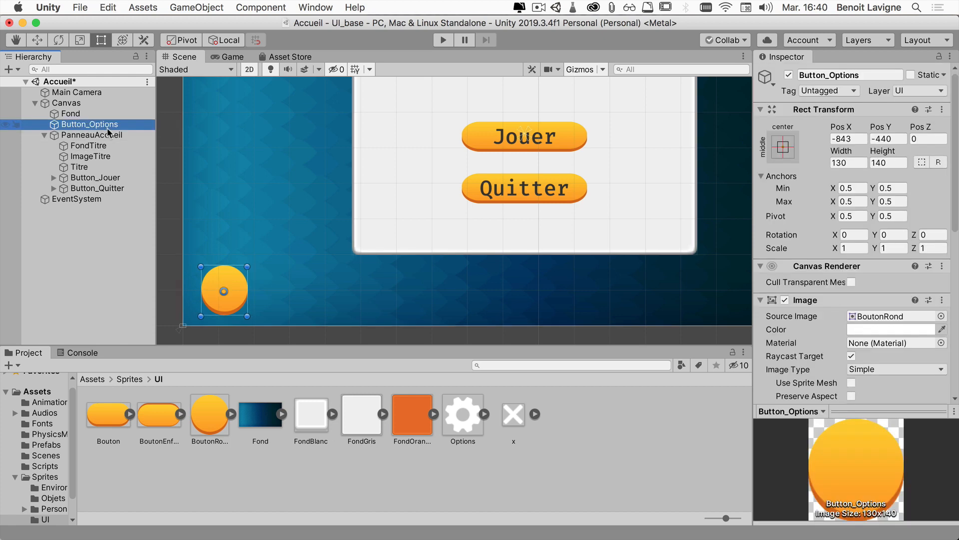
{"action": "right_click", "coordinate": [107, 129]}
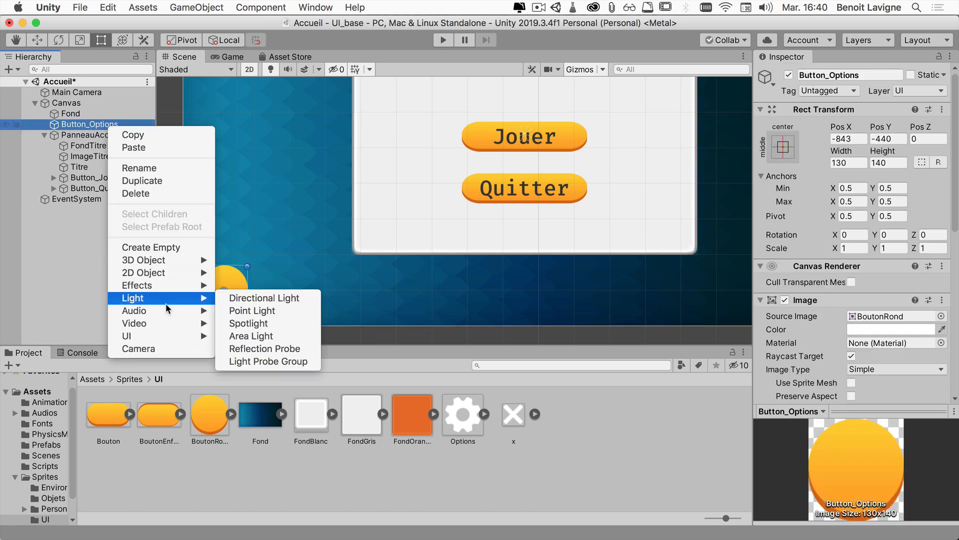
{"action": "mouse_move", "coordinate": [172, 339]}
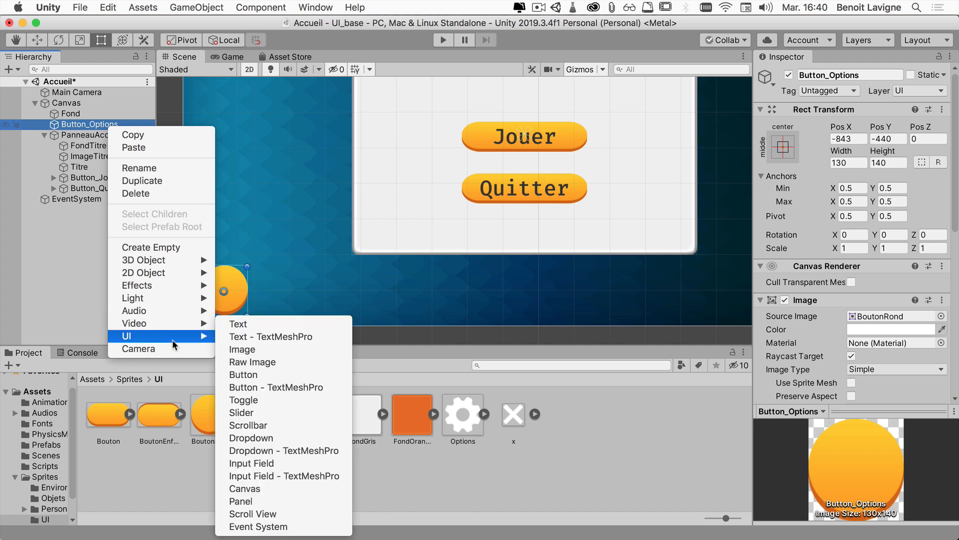
{"action": "left_click", "coordinate": [268, 355]}
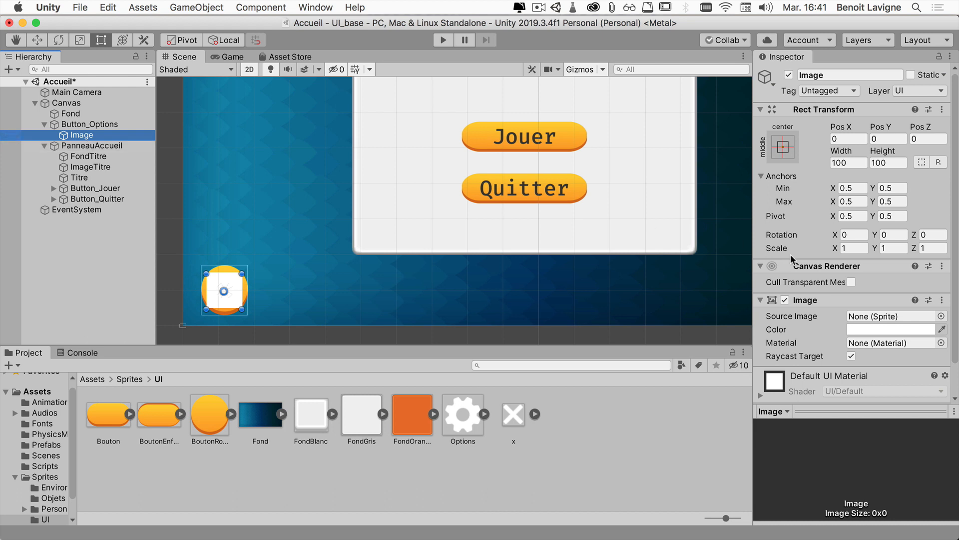
{"action": "scroll", "coordinate": [858, 283], "scroll_direction": "down", "scroll_amount": 2}
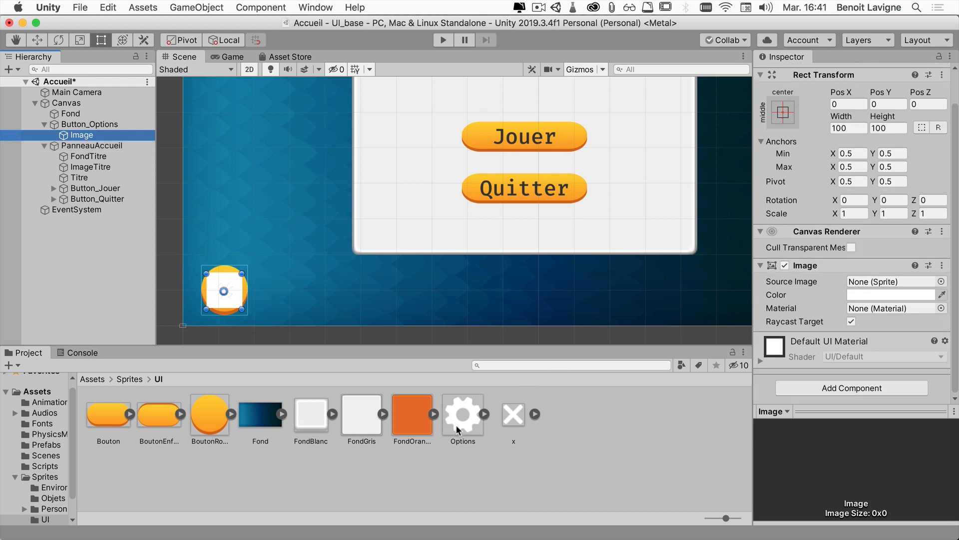
{"action": "left_click_drag", "start_coordinate": [460, 425], "coordinate": [871, 281]}
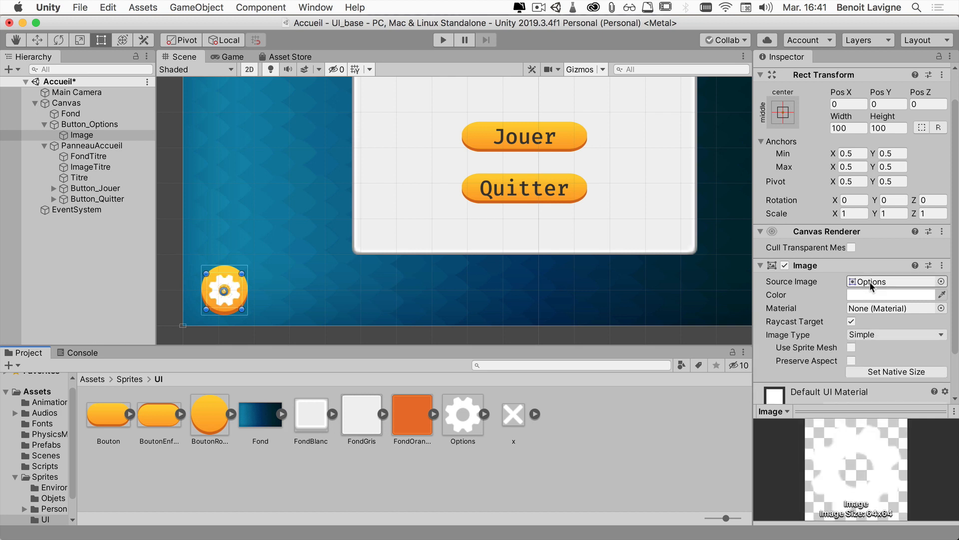
Shift the gear image slightly up within Button_Options, to a Pos Y of 7.
{"action": "scroll", "coordinate": [242, 292], "scroll_direction": "up", "scroll_amount": 2}
{"action": "scroll", "coordinate": [242, 291], "scroll_direction": "up", "scroll_amount": 3}
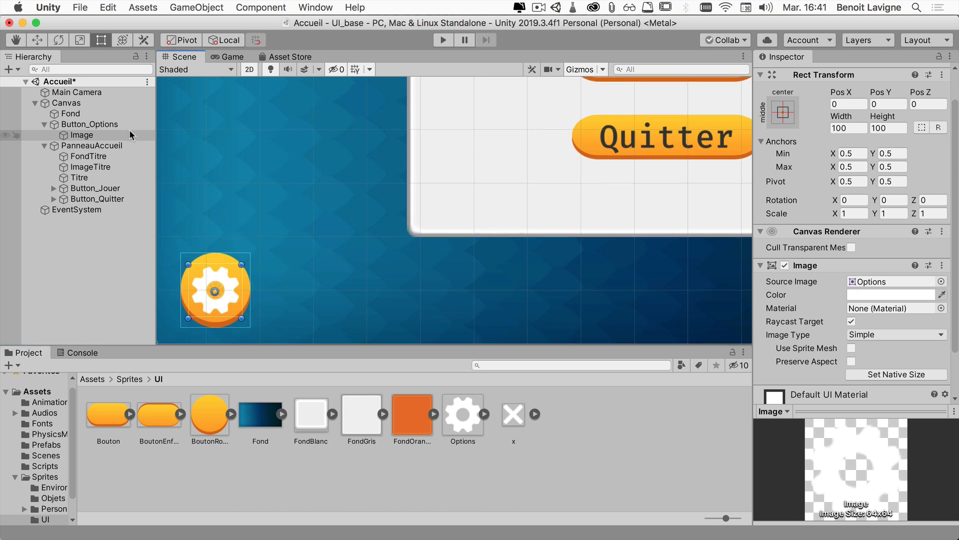
{"action": "left_click", "coordinate": [100, 137]}
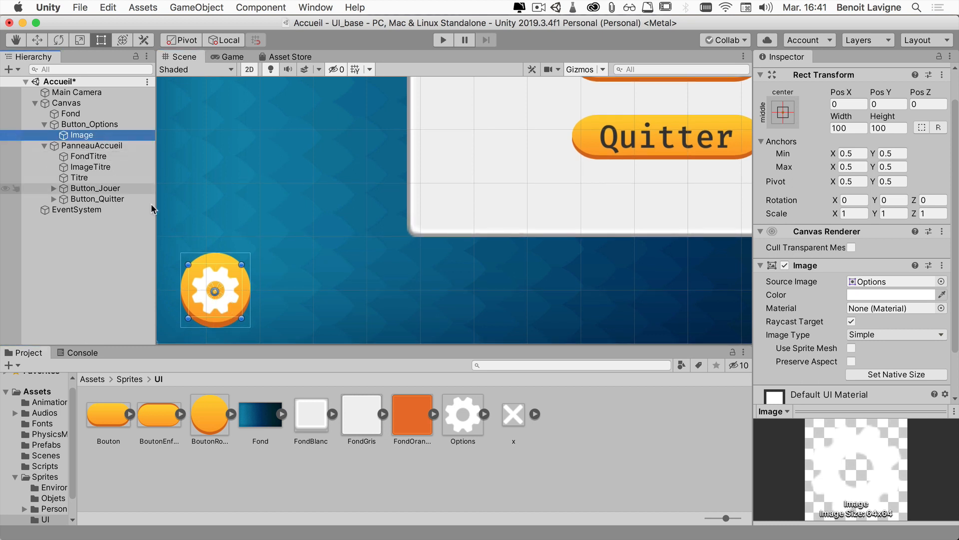
{"action": "left_click", "coordinate": [226, 307]}
{"action": "left_click_drag", "start_coordinate": [226, 306], "coordinate": [224, 302]}
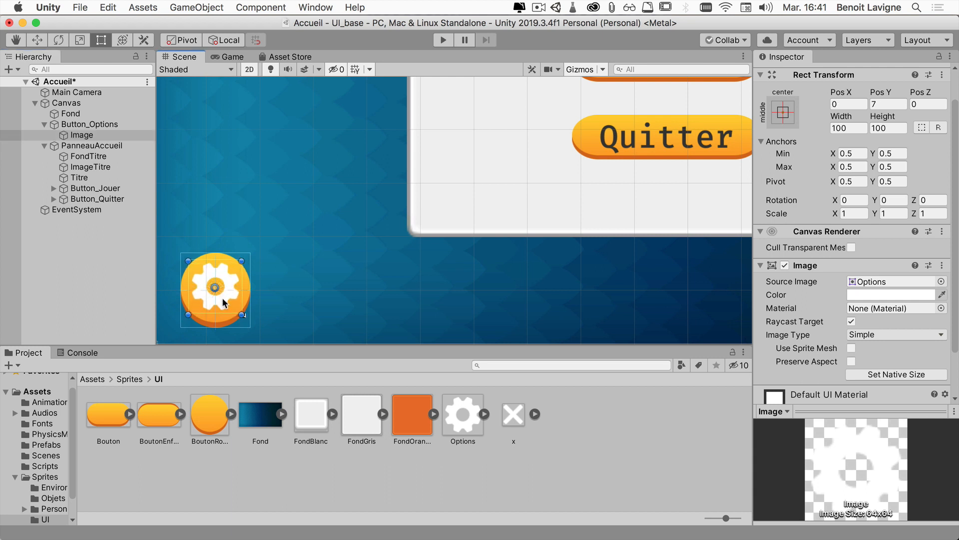
{"action": "left_click", "coordinate": [268, 293]}
Check Button_Options' Color Tint settings, run the scene to test its hover and pressed states, and stop the playback.
{"action": "left_click", "coordinate": [103, 125]}
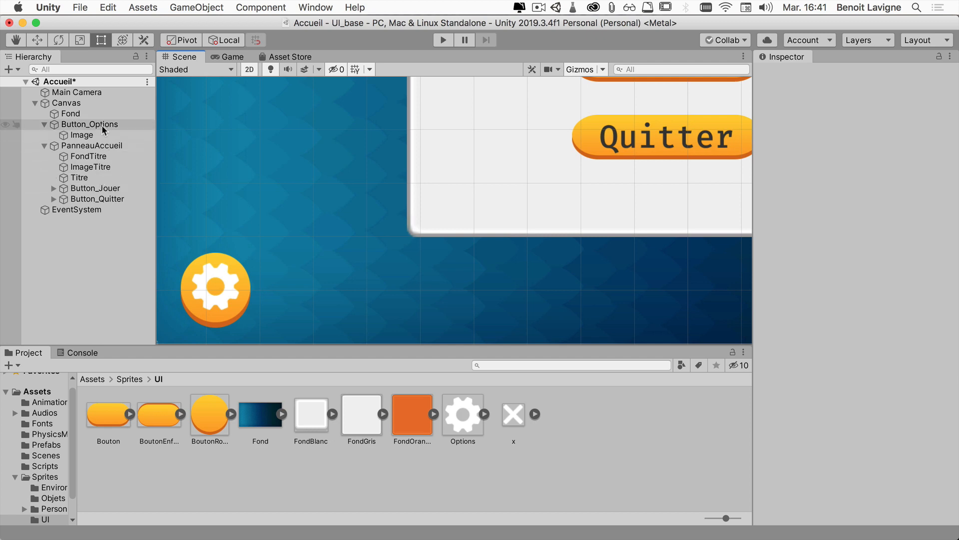
{"action": "scroll", "coordinate": [883, 345], "scroll_direction": "down", "scroll_amount": 10}
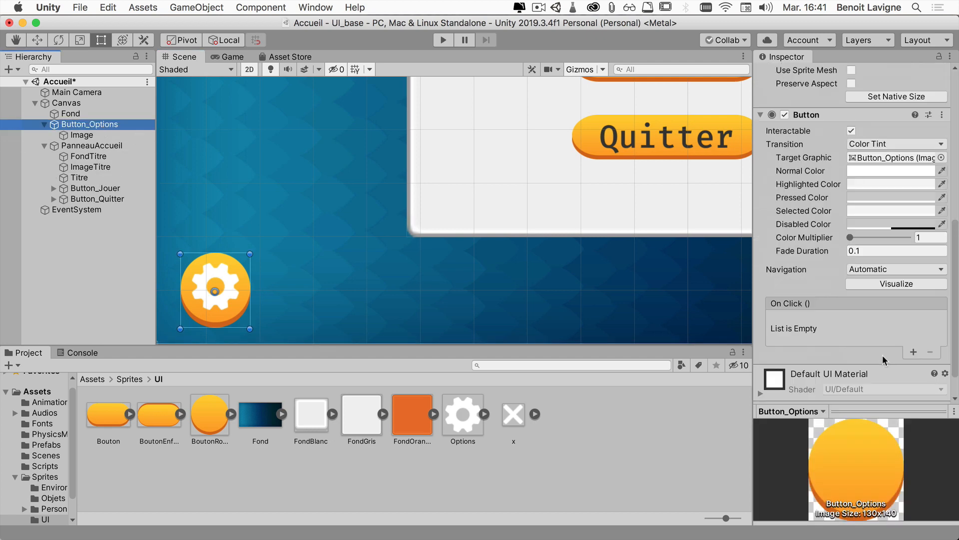
{"action": "scroll", "coordinate": [882, 359], "scroll_direction": "up", "scroll_amount": 3}
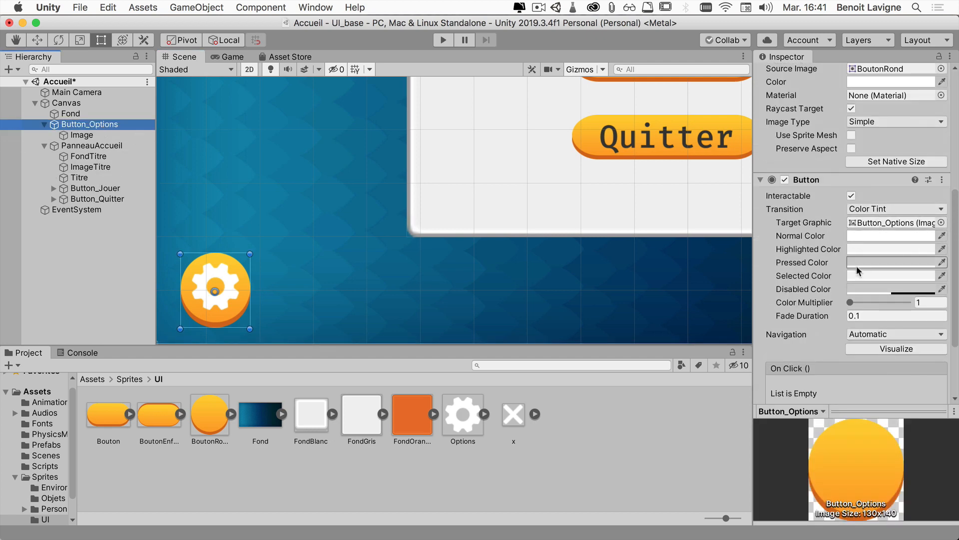
{"action": "left_click", "coordinate": [442, 40]}
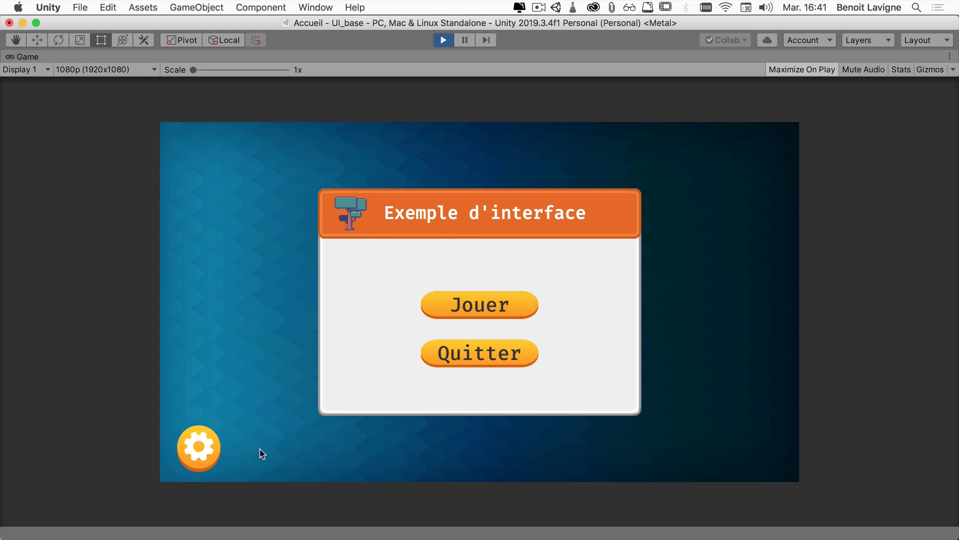
{"action": "left_click", "coordinate": [212, 448]}
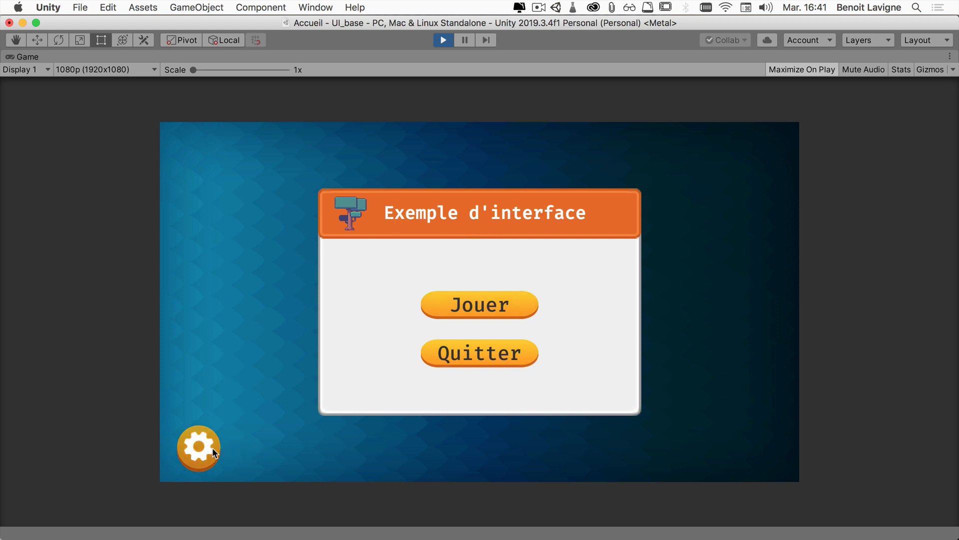
{"action": "left_click", "coordinate": [266, 446]}
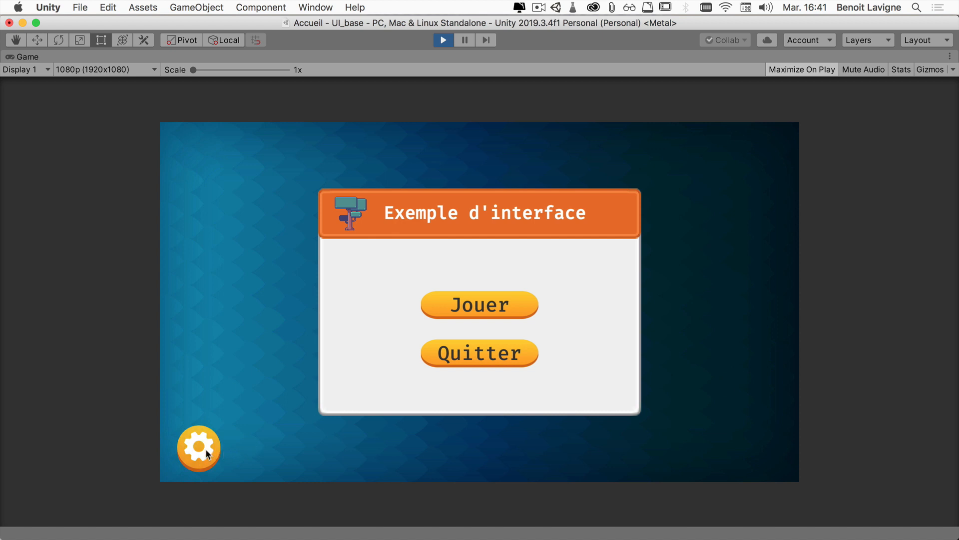
{"action": "left_click", "coordinate": [206, 450]}
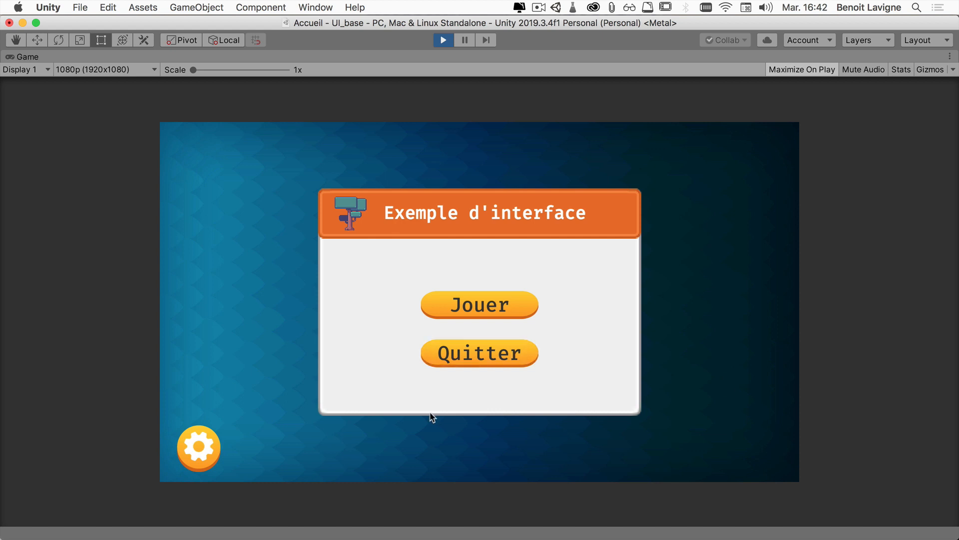
{"action": "left_click", "coordinate": [200, 450]}
{"action": "left_click", "coordinate": [443, 40]}
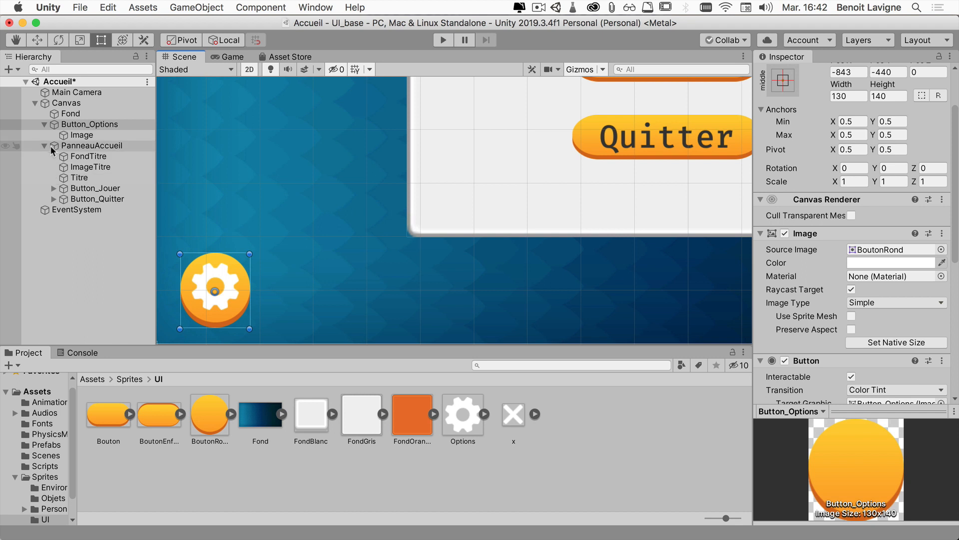
Examine Button_Jouer's Button component, including its Color Tint colours, Navigation and On Click settings.
{"action": "left_click", "coordinate": [102, 198]}
{"action": "left_click", "coordinate": [102, 190]}
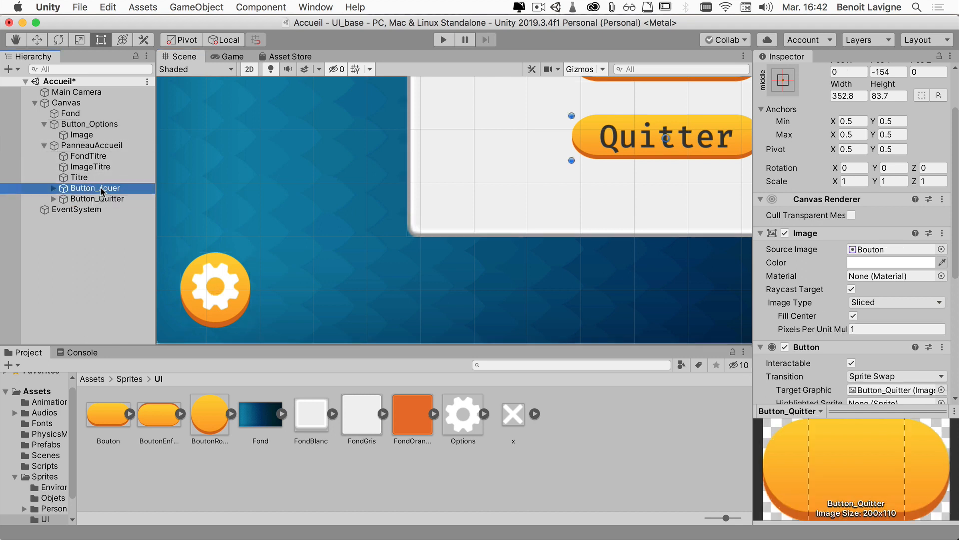
{"action": "scroll", "coordinate": [460, 169], "scroll_direction": "down", "scroll_amount": 4}
{"action": "middle_click_drag", "start_coordinate": [641, 181], "coordinate": [549, 212]}
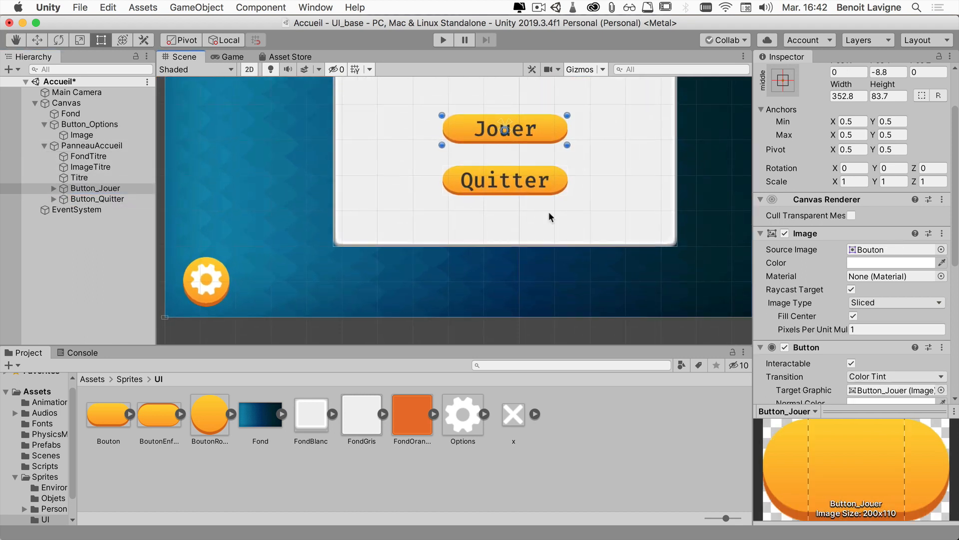
{"action": "scroll", "coordinate": [549, 212], "scroll_direction": "down", "scroll_amount": 4}
{"action": "middle_click_drag", "start_coordinate": [481, 152], "coordinate": [441, 185]}
{"action": "scroll", "coordinate": [433, 197], "scroll_direction": "down", "scroll_amount": 3}
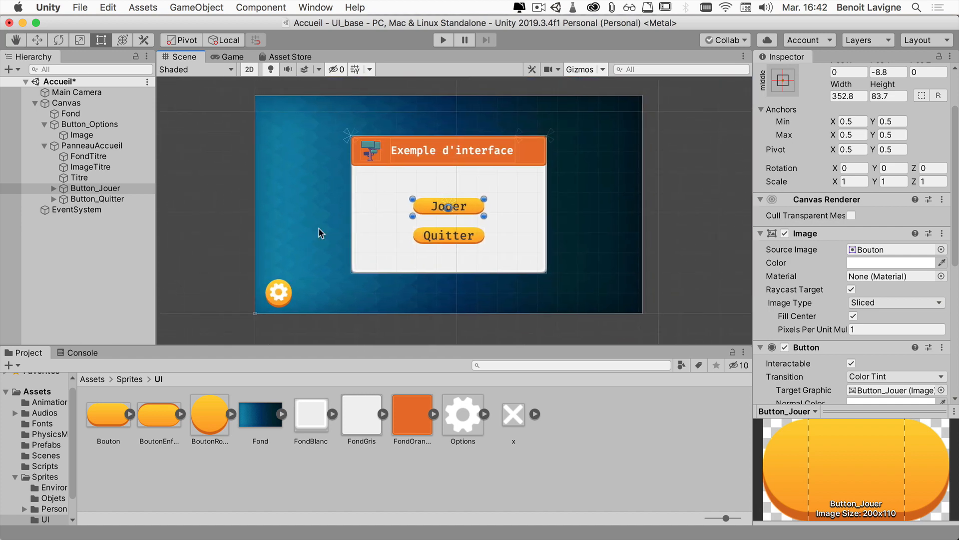
{"action": "scroll", "coordinate": [840, 369], "scroll_direction": "down", "scroll_amount": 10}
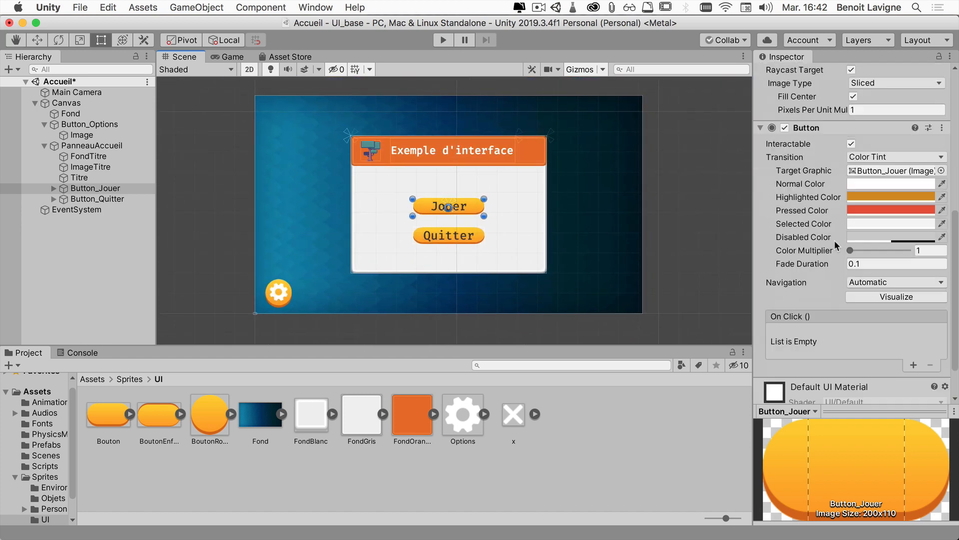